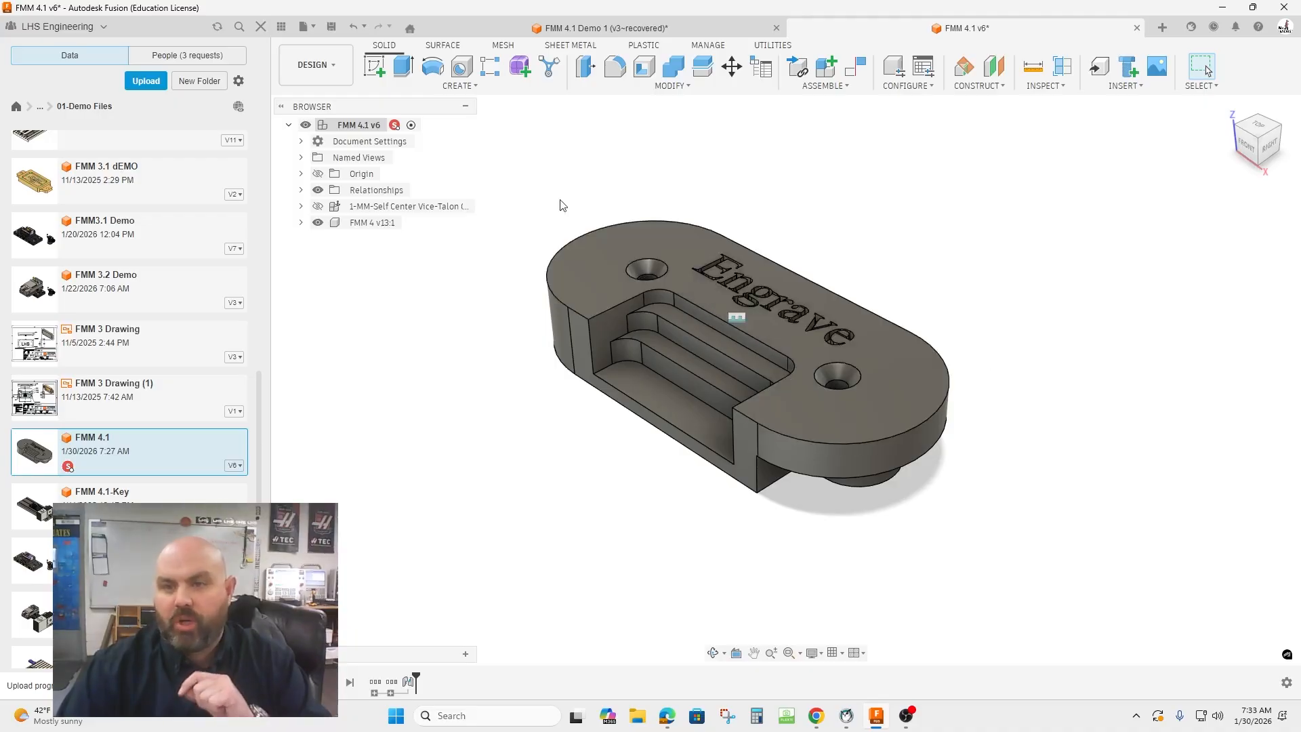
Step: Start a new sketch on the bottom face of the FMM 4 part
{"action": "left_click", "coordinate": [379, 66]}
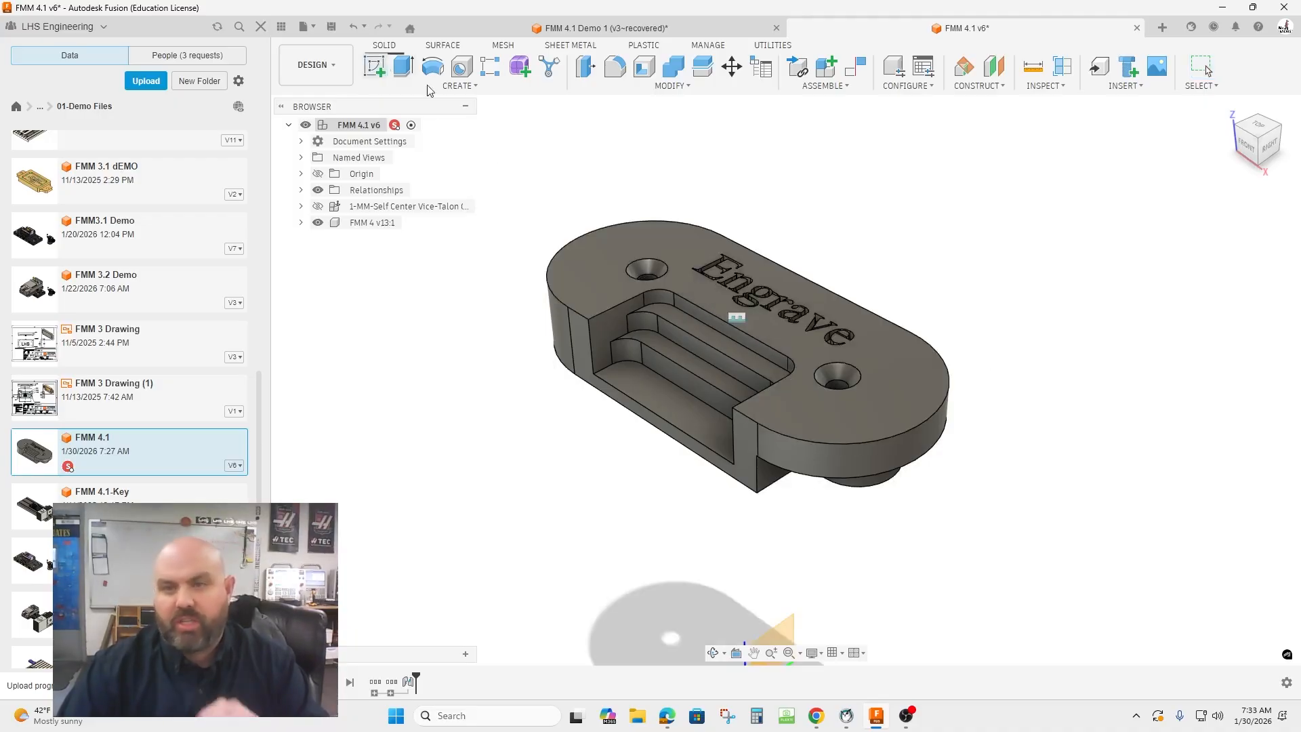
{"action": "left_click", "coordinate": [1257, 164]}
{"action": "left_click", "coordinate": [716, 381]}
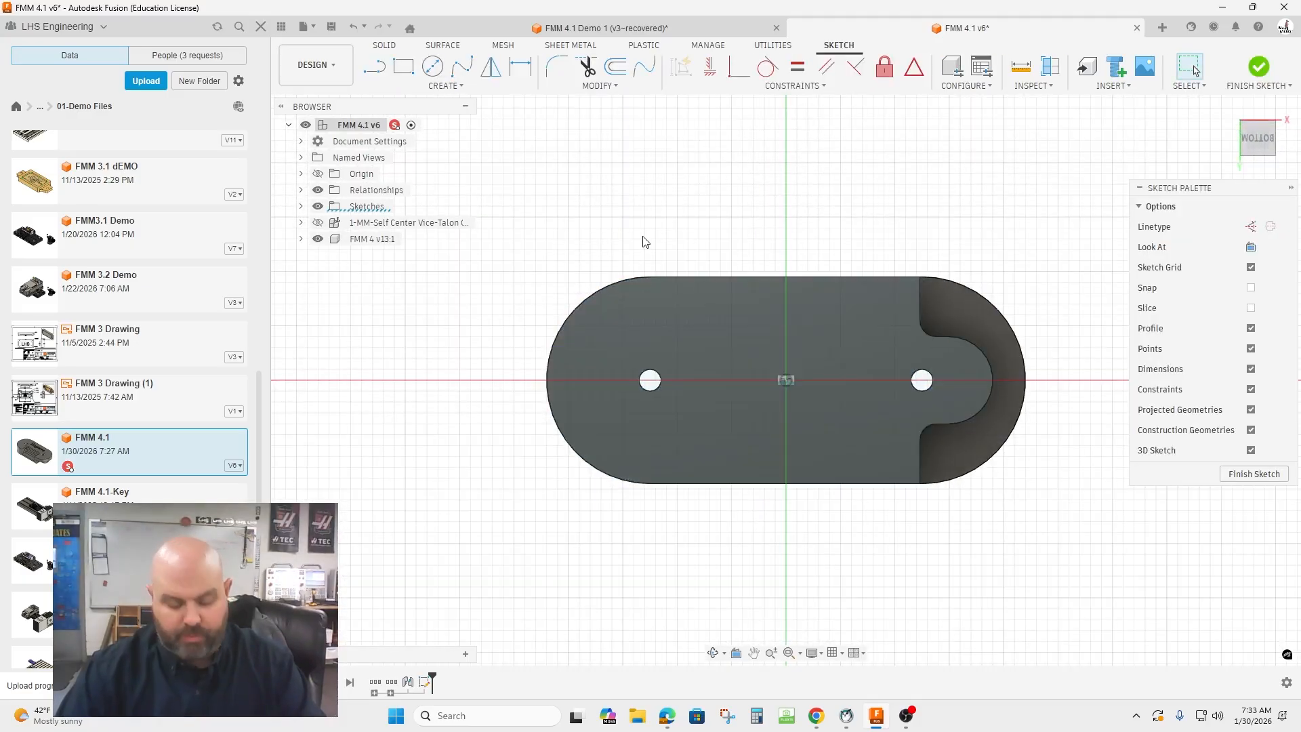
Step: Project the outer arc of the recessed rounded end and the short straight edge at each arc end, and finish the sketch
{"action": "key", "text": "p"}
{"action": "left_click", "coordinate": [1020, 347]}
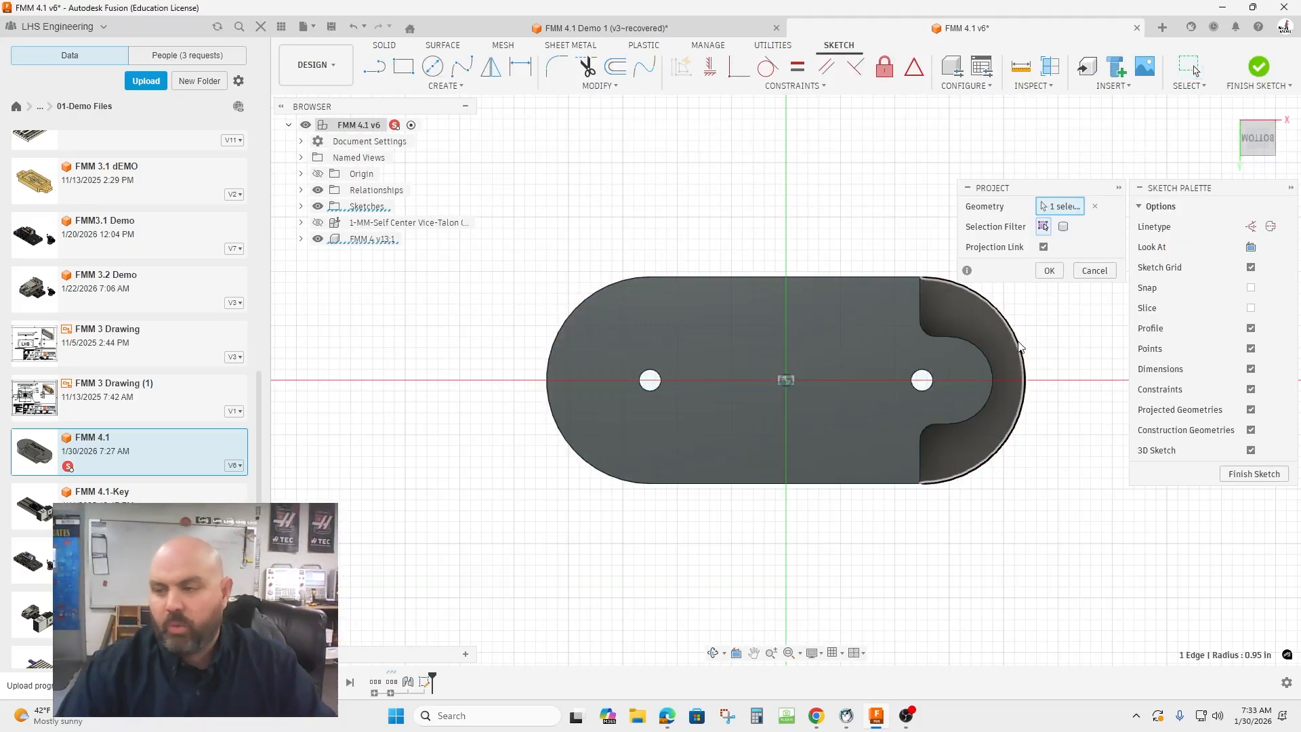
{"action": "scroll", "coordinate": [938, 279], "scroll_direction": "up", "scroll_amount": 10}
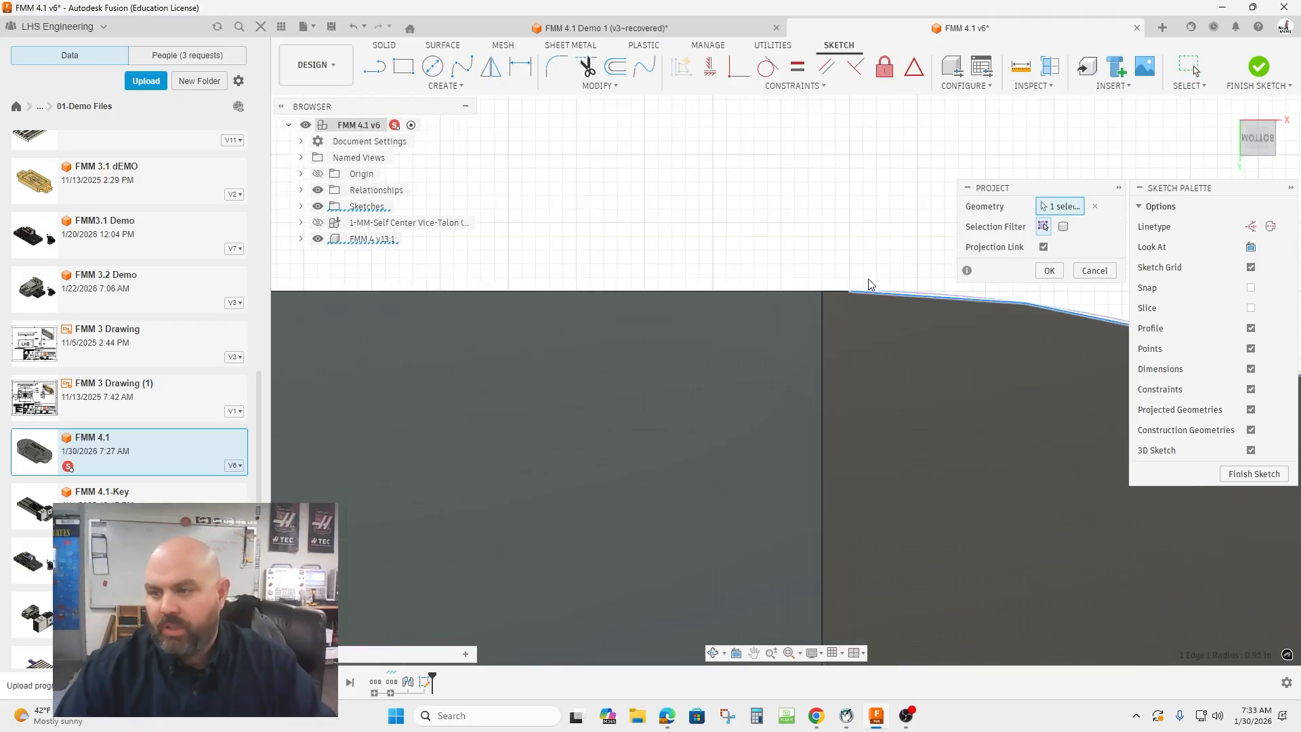
{"action": "left_click", "coordinate": [830, 291]}
{"action": "scroll", "coordinate": [831, 305], "scroll_direction": "down", "scroll_amount": 8}
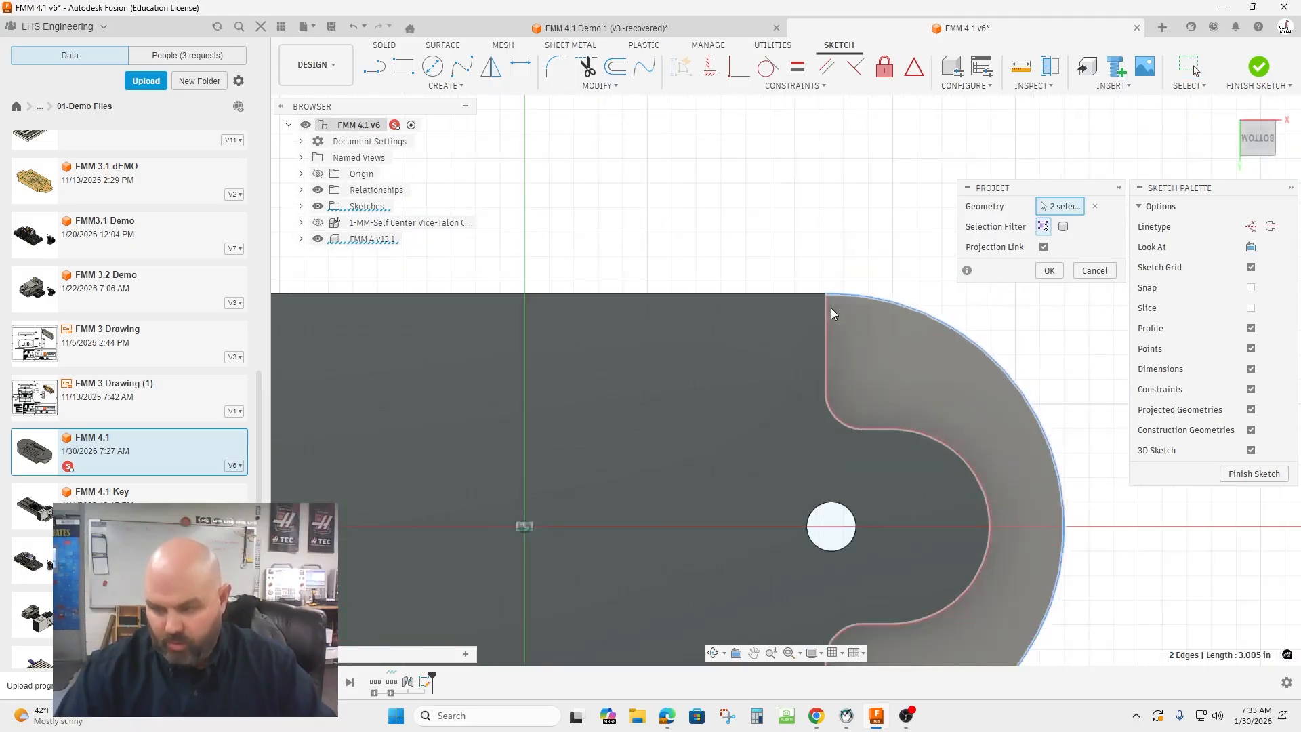
{"action": "scroll", "coordinate": [831, 308], "scroll_direction": "down", "scroll_amount": 3}
{"action": "scroll", "coordinate": [833, 494], "scroll_direction": "up", "scroll_amount": 8}
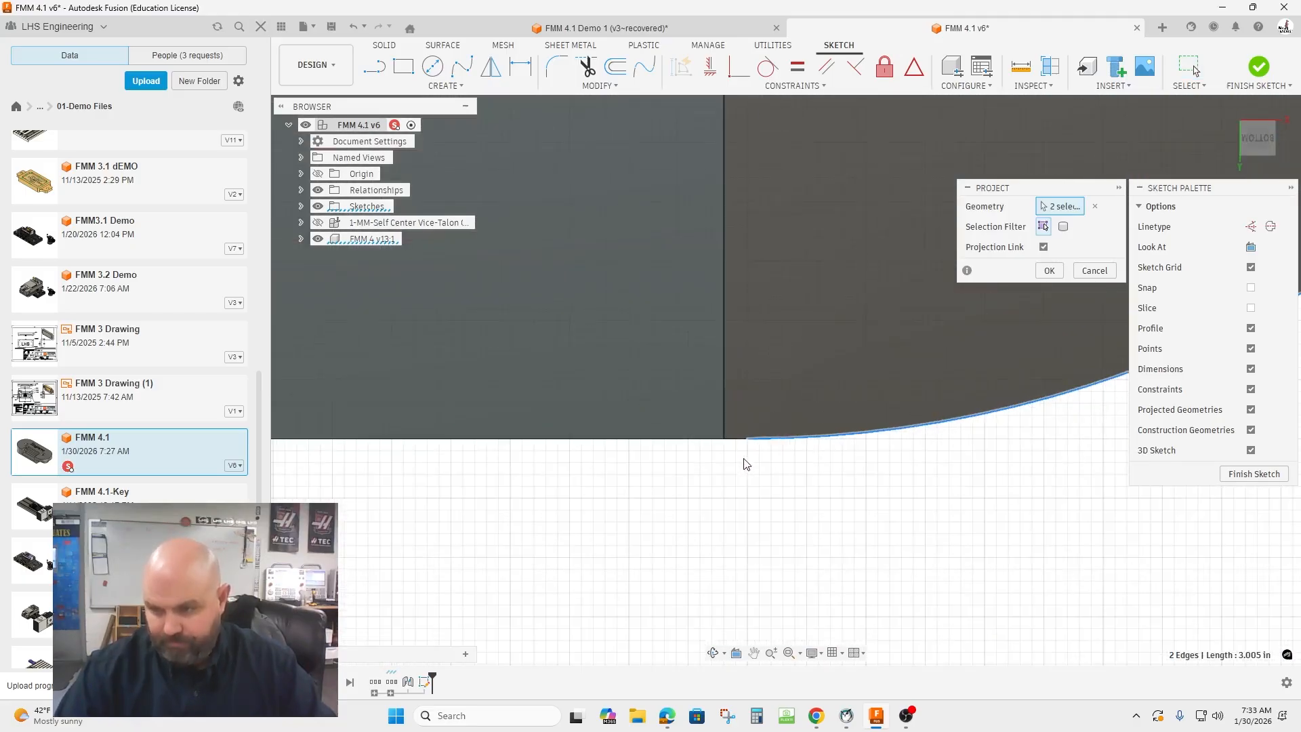
{"action": "left_click", "coordinate": [728, 439]}
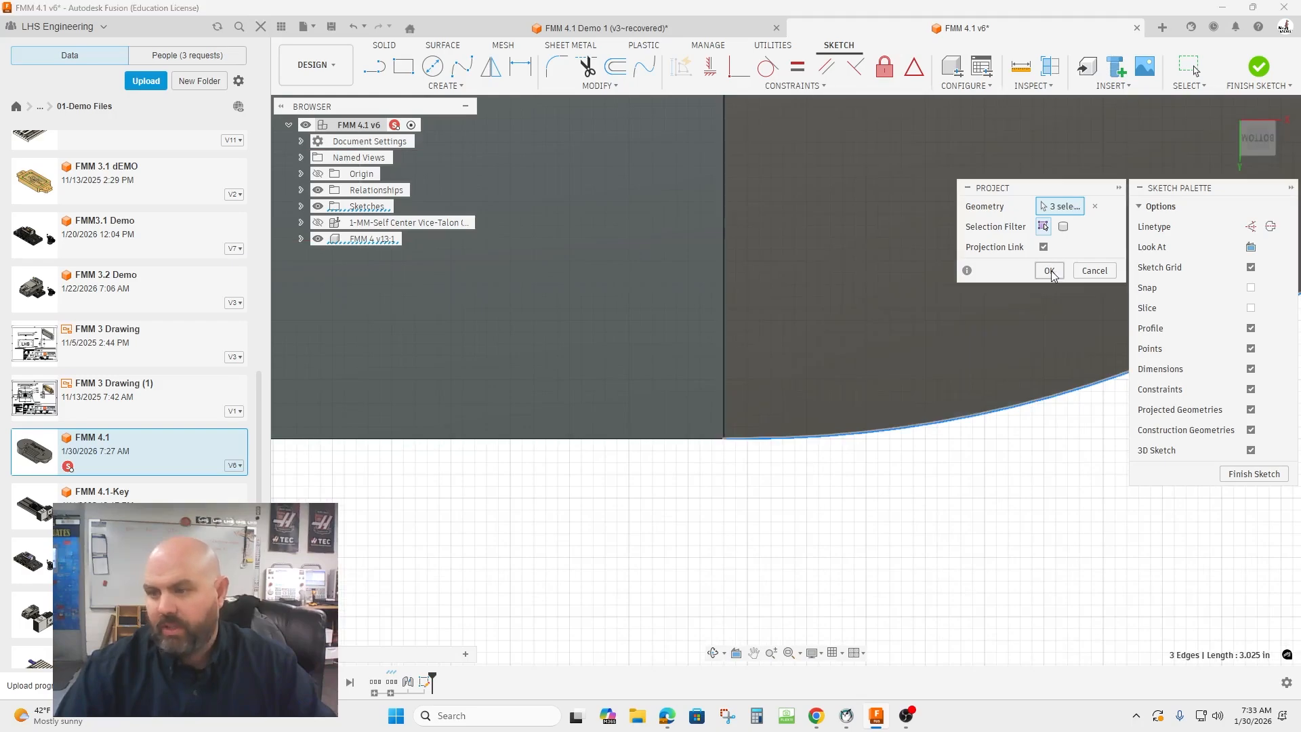
{"action": "left_click", "coordinate": [1048, 271]}
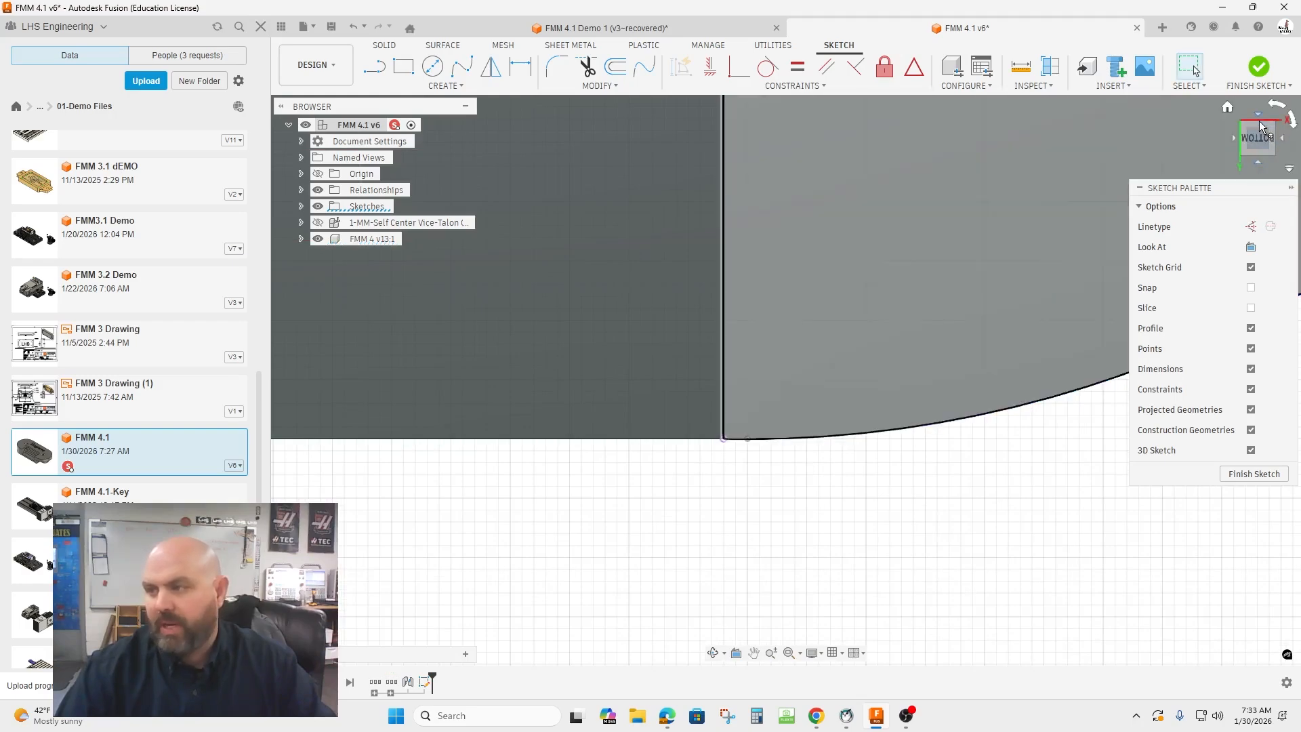
{"action": "left_click", "coordinate": [1259, 116]}
{"action": "left_click", "coordinate": [1273, 123]}
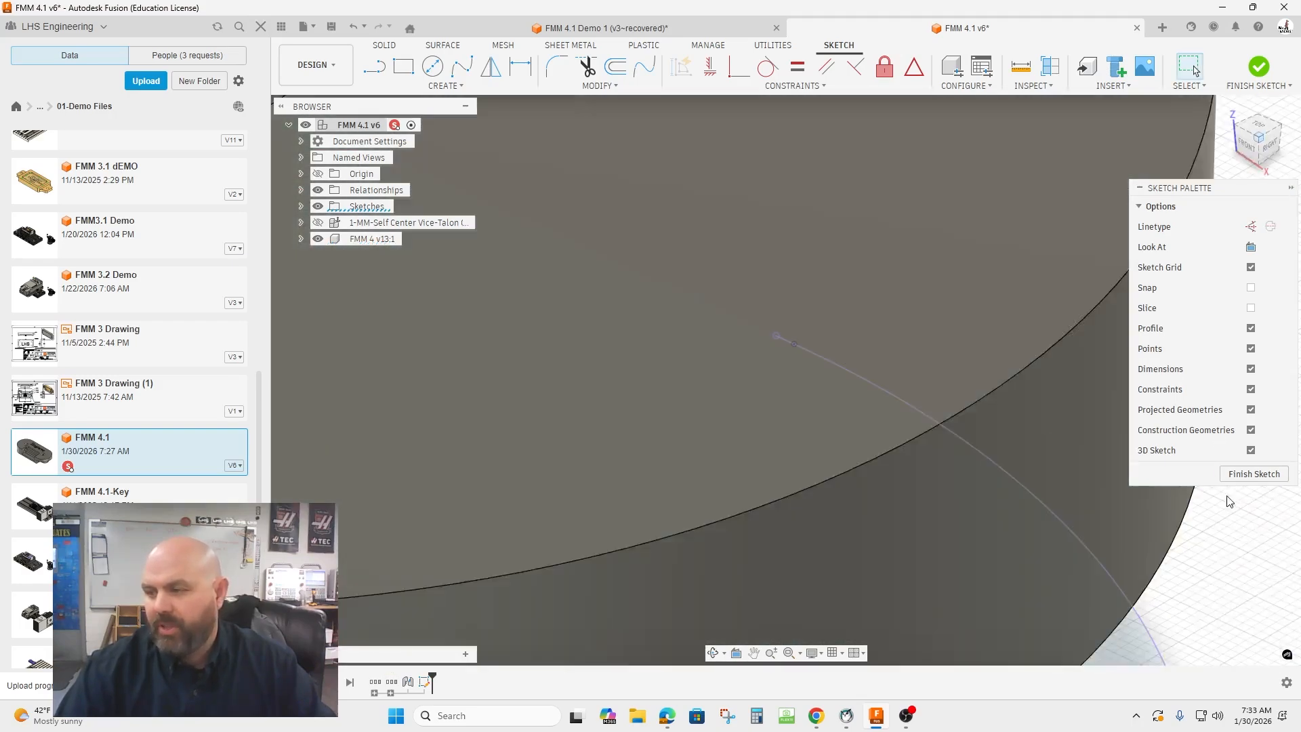
{"action": "left_click", "coordinate": [1254, 474]}
{"action": "scroll", "coordinate": [818, 383], "scroll_direction": "down", "scroll_amount": 5}
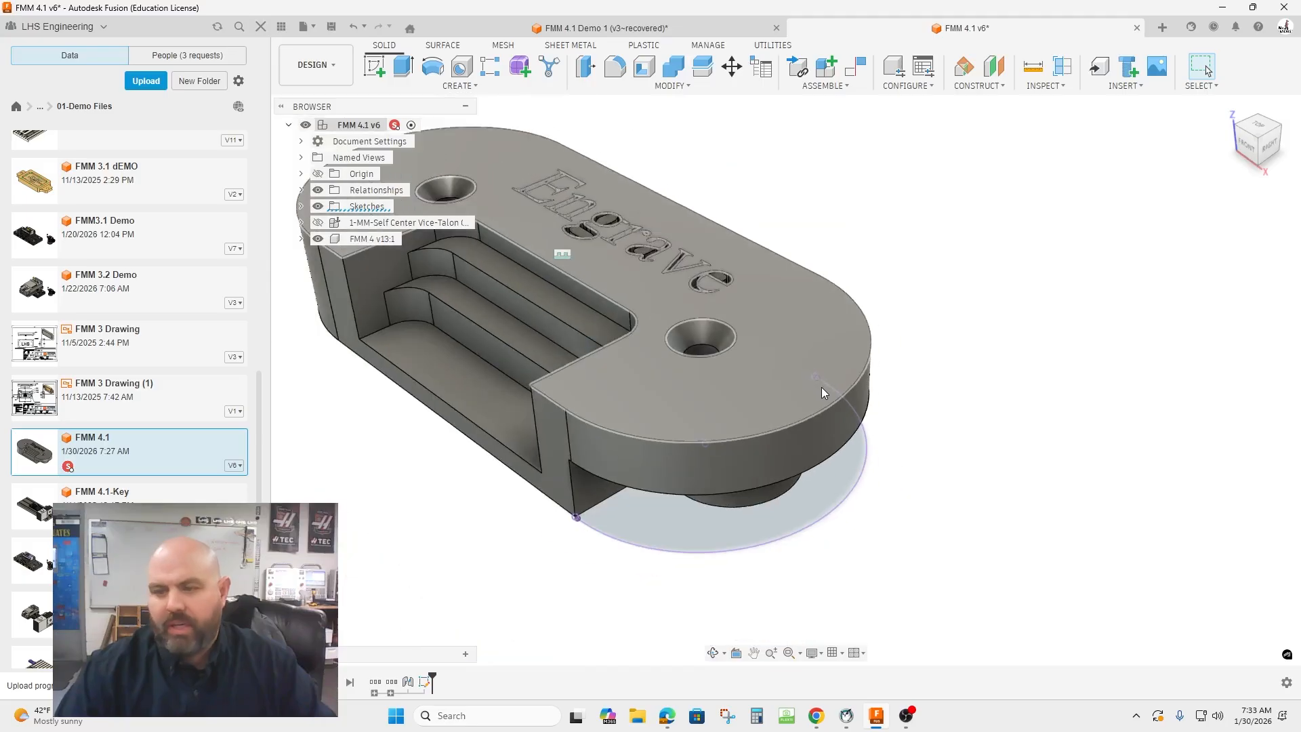
{"action": "scroll", "coordinate": [821, 387], "scroll_direction": "down", "scroll_amount": 2}
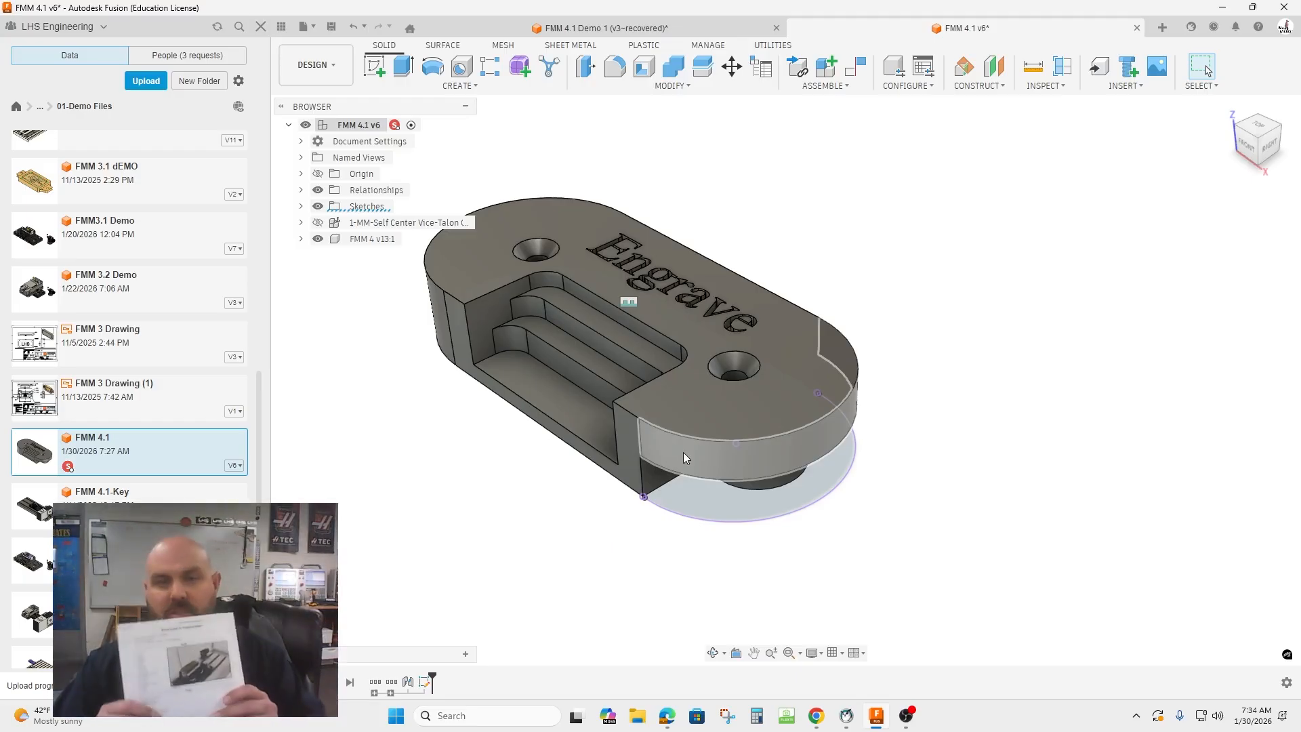
{"action": "middle_click_drag", "start_coordinate": [683, 453], "coordinate": [822, 345], "text": "shift"}
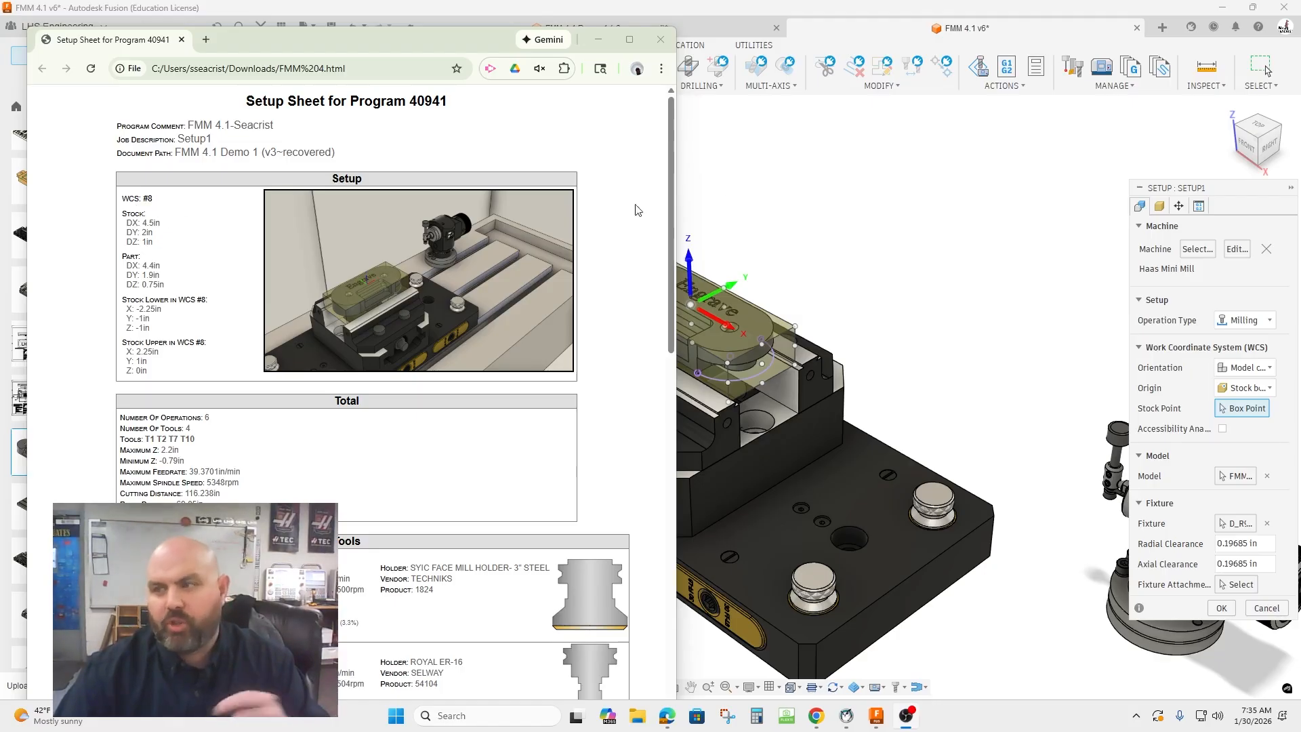
Step: Check Setup1's program and machine WCS settings against the setup sheet open in Chrome, and accept the setup
{"action": "left_click", "coordinate": [1198, 208]}
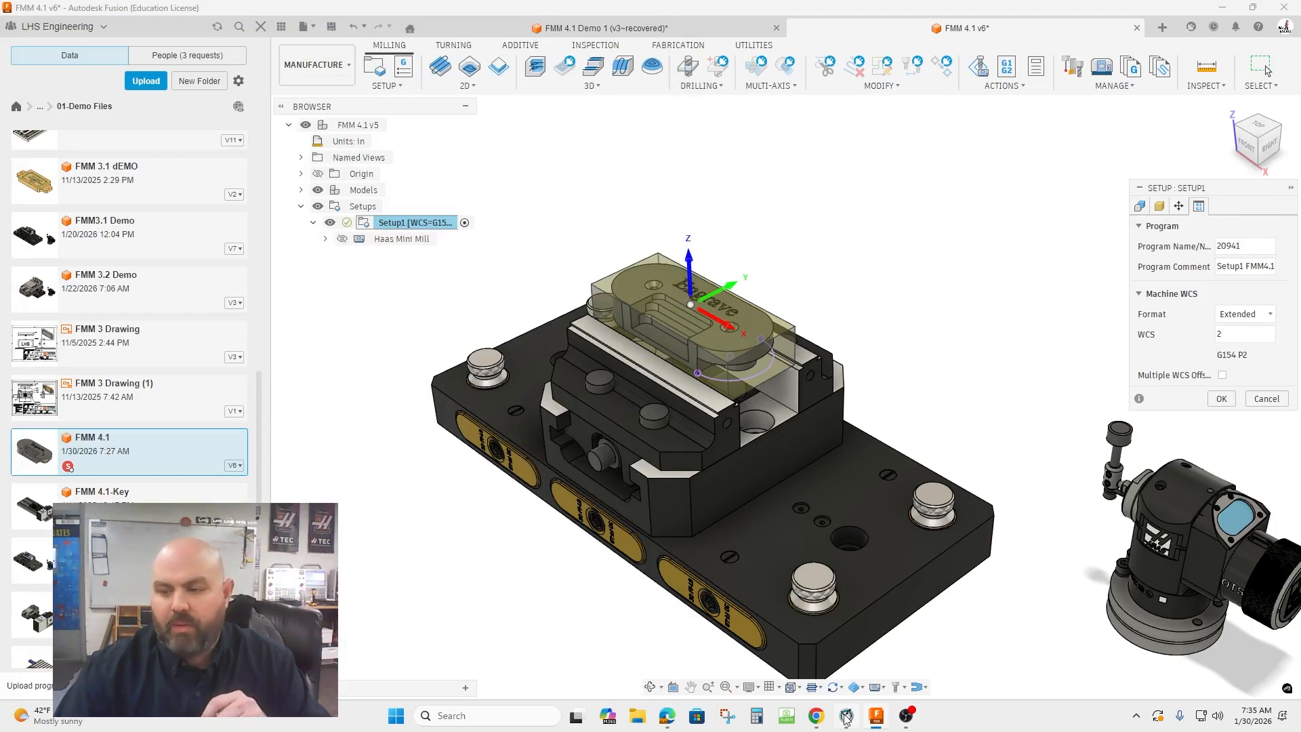
{"action": "left_click", "coordinate": [815, 715]}
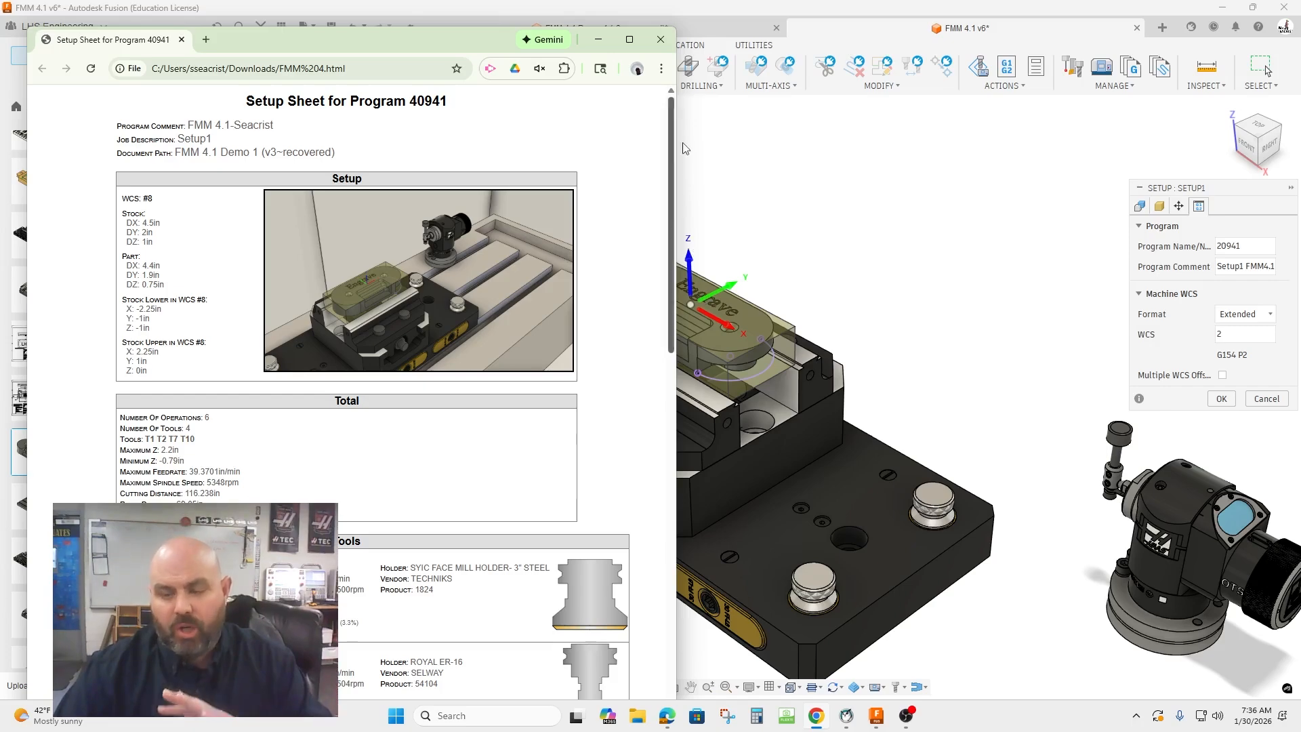
{"action": "left_click", "coordinate": [1222, 400]}
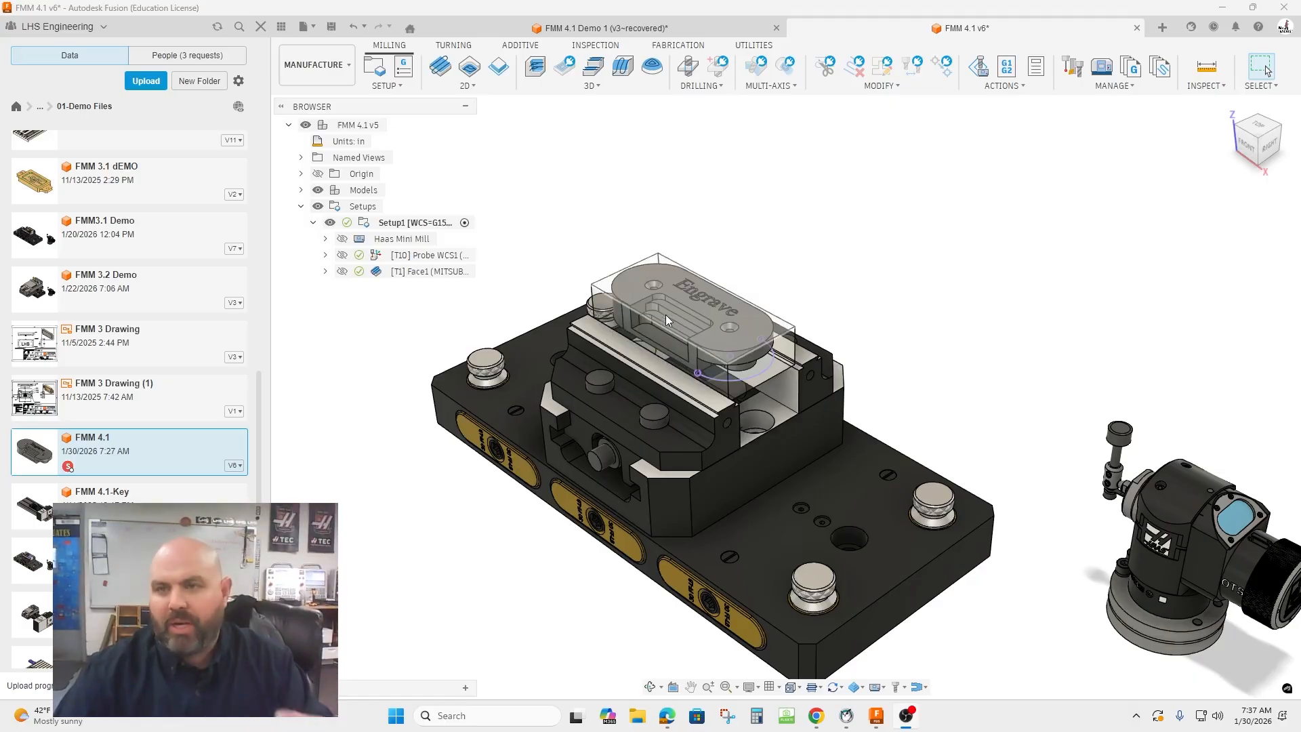
Step: Create a 3D Adaptive Clearing toolpath in Setup1 using tool 2, the 3/8" flat end mill (3/8-F3-ENDMILL Non-Ferrous)
{"action": "left_click", "coordinate": [537, 70]}
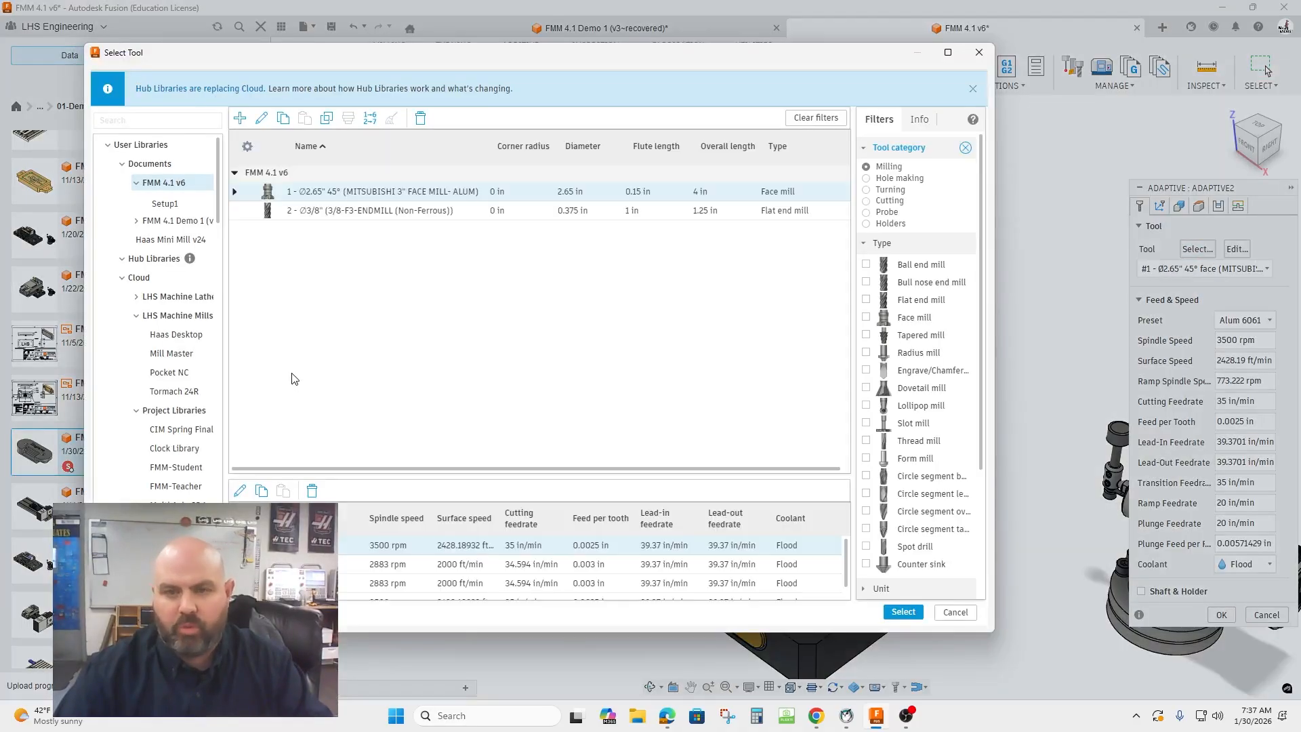
{"action": "left_click", "coordinate": [327, 215]}
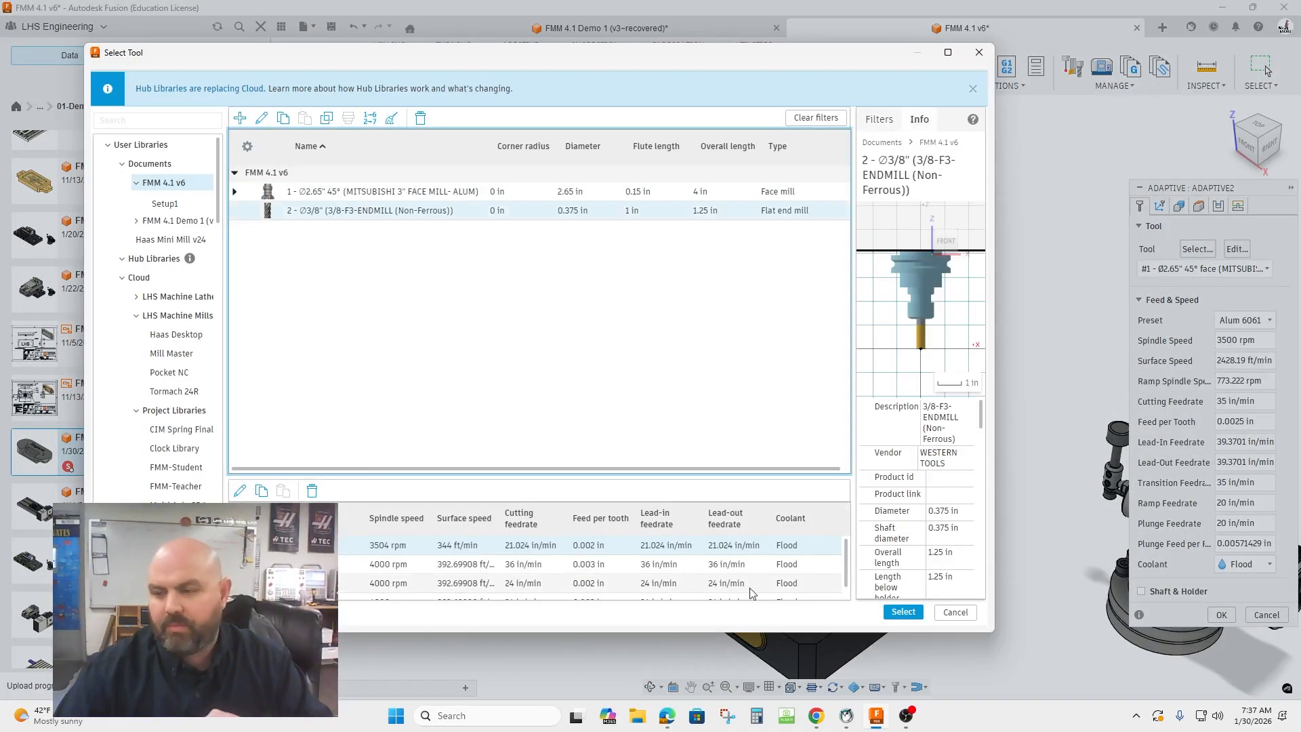
{"action": "left_click", "coordinate": [895, 611]}
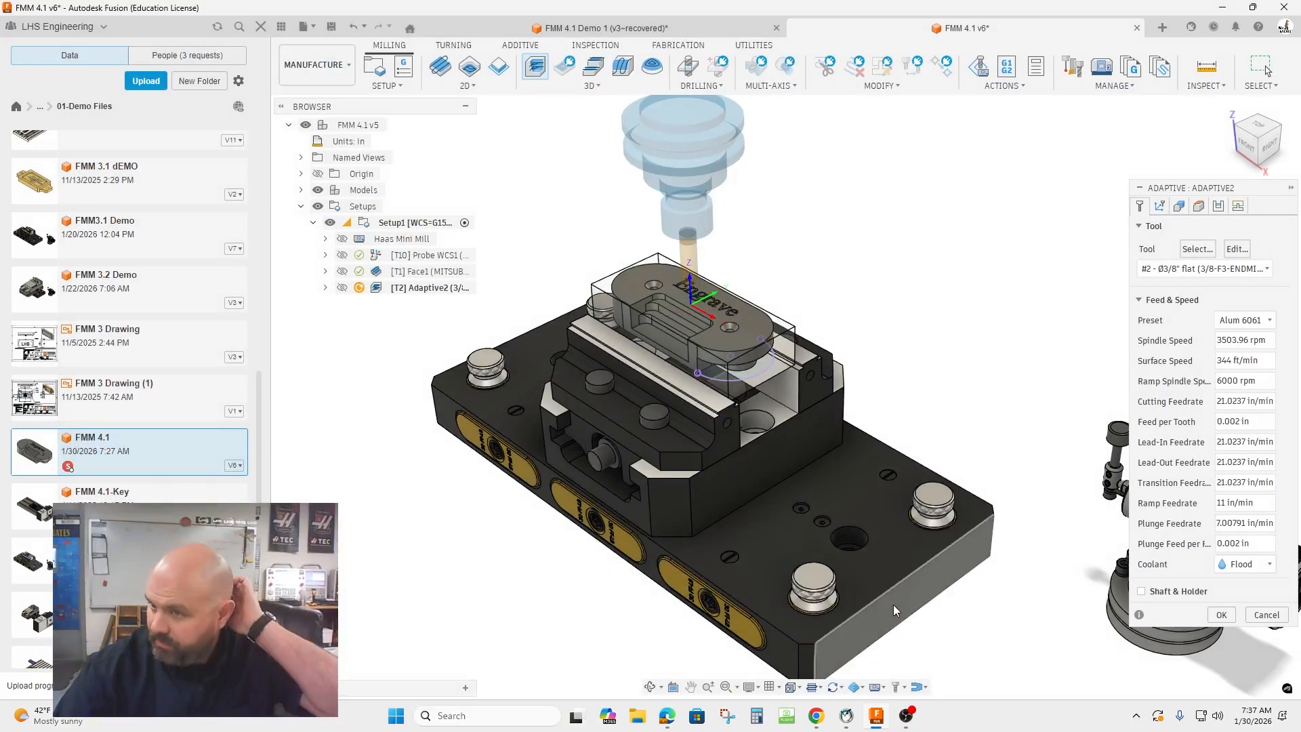
Step: Set the adaptive toolpath's optimal load to .08 in and generate the toolpath
{"action": "left_click", "coordinate": [1179, 205]}
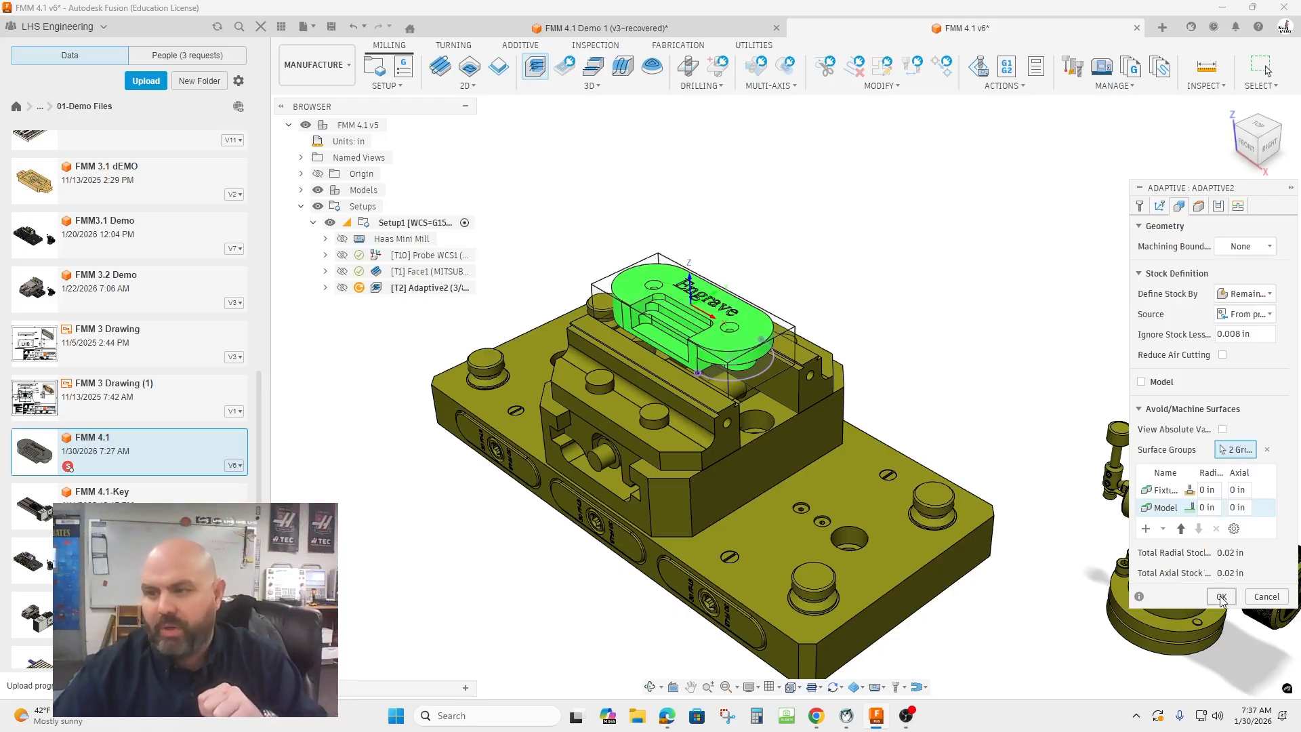
{"action": "left_click", "coordinate": [1218, 206]}
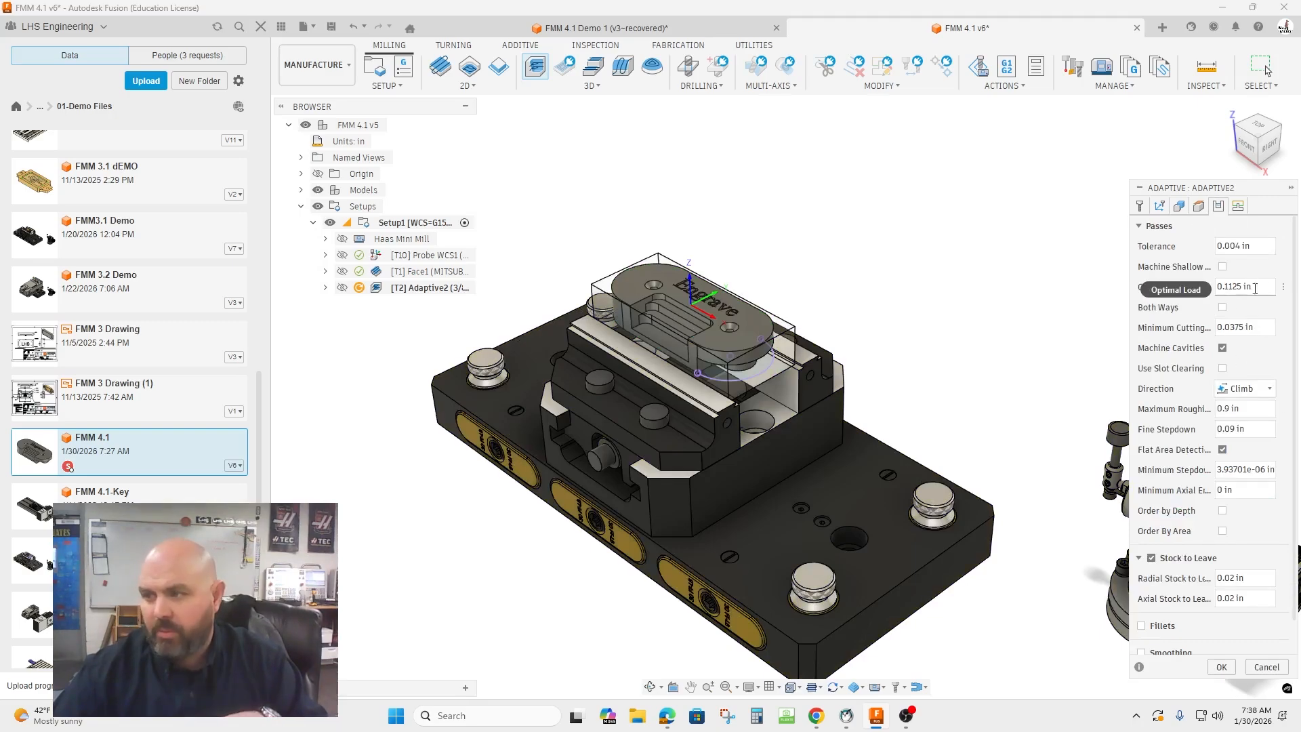
{"action": "left_click", "coordinate": [1265, 289]}
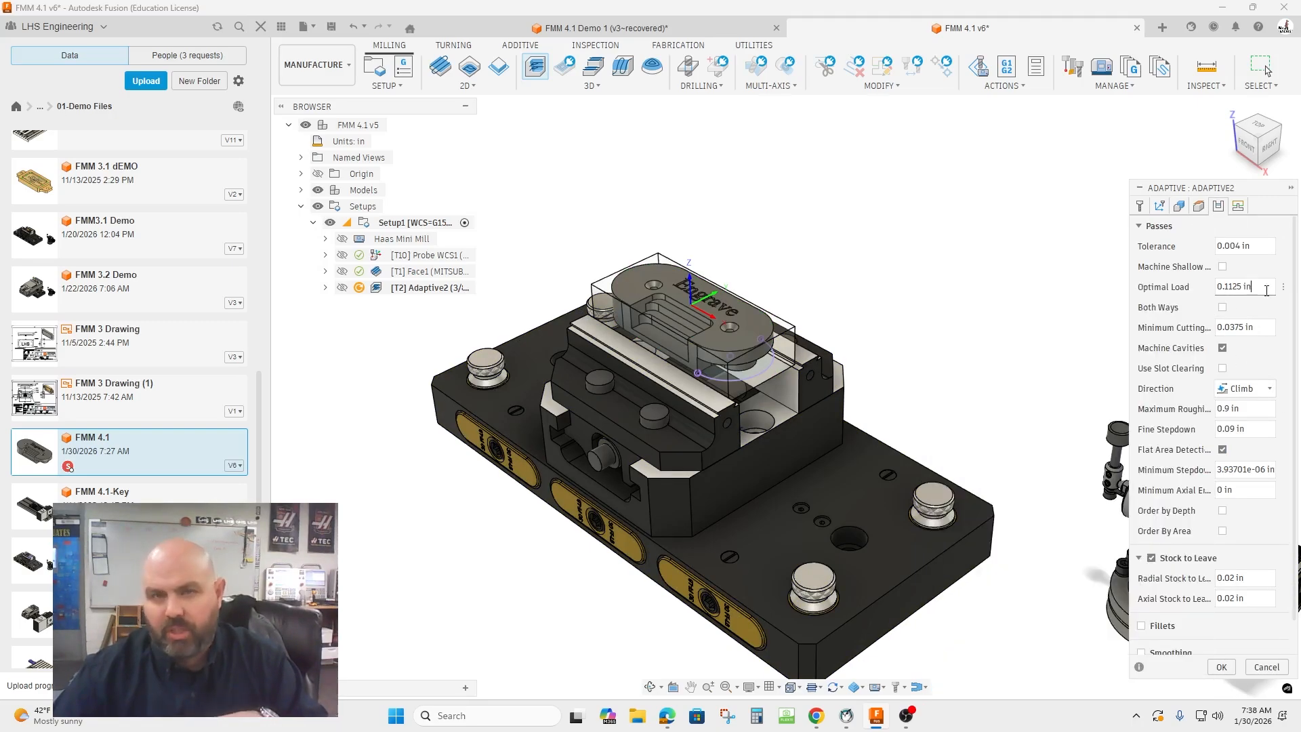
{"action": "left_click_drag", "start_coordinate": [1266, 290], "coordinate": [1216, 287]}
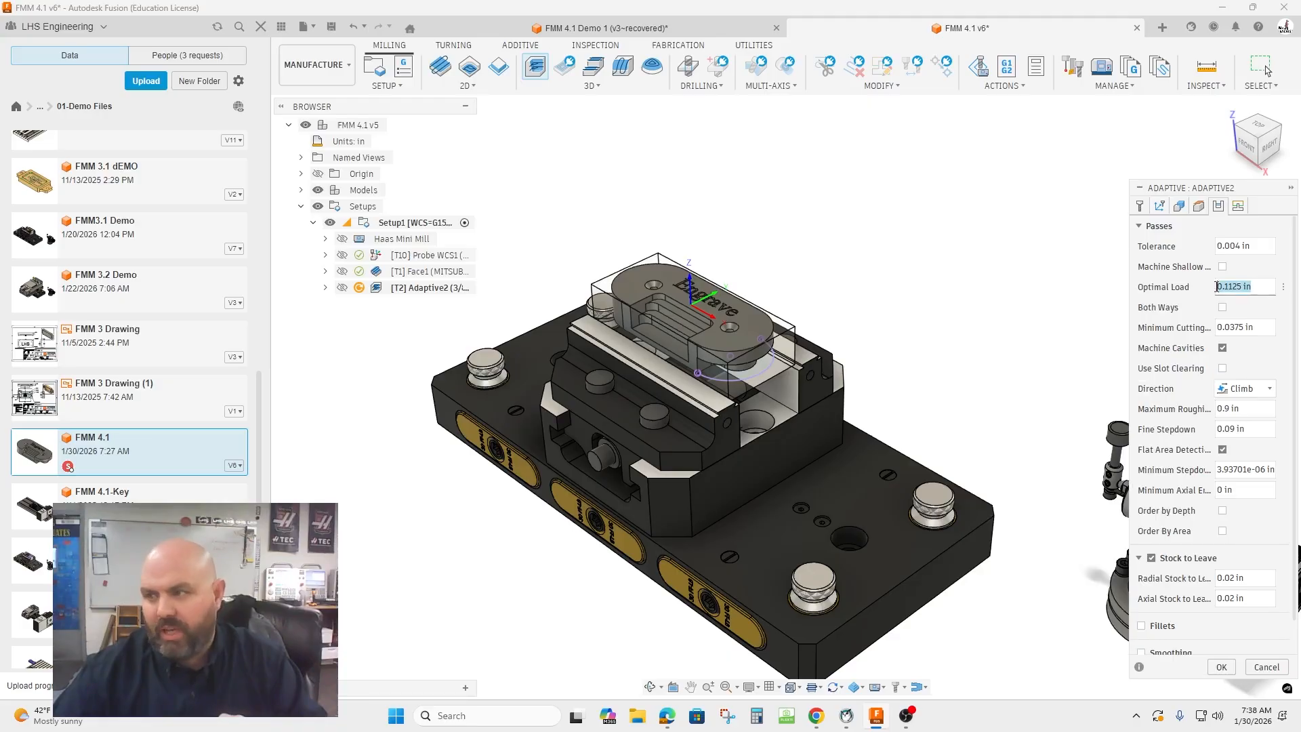
{"action": "type", "text": ".08"}
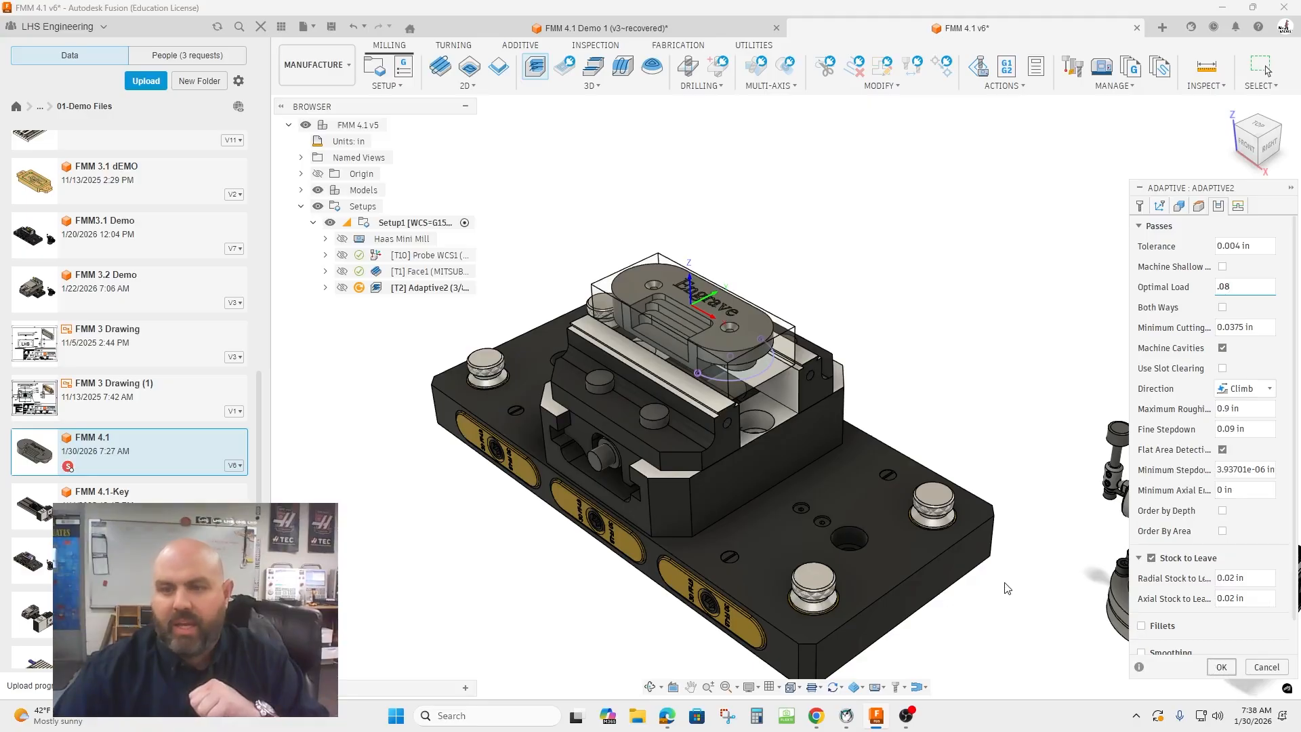
{"action": "key", "text": "Return"}
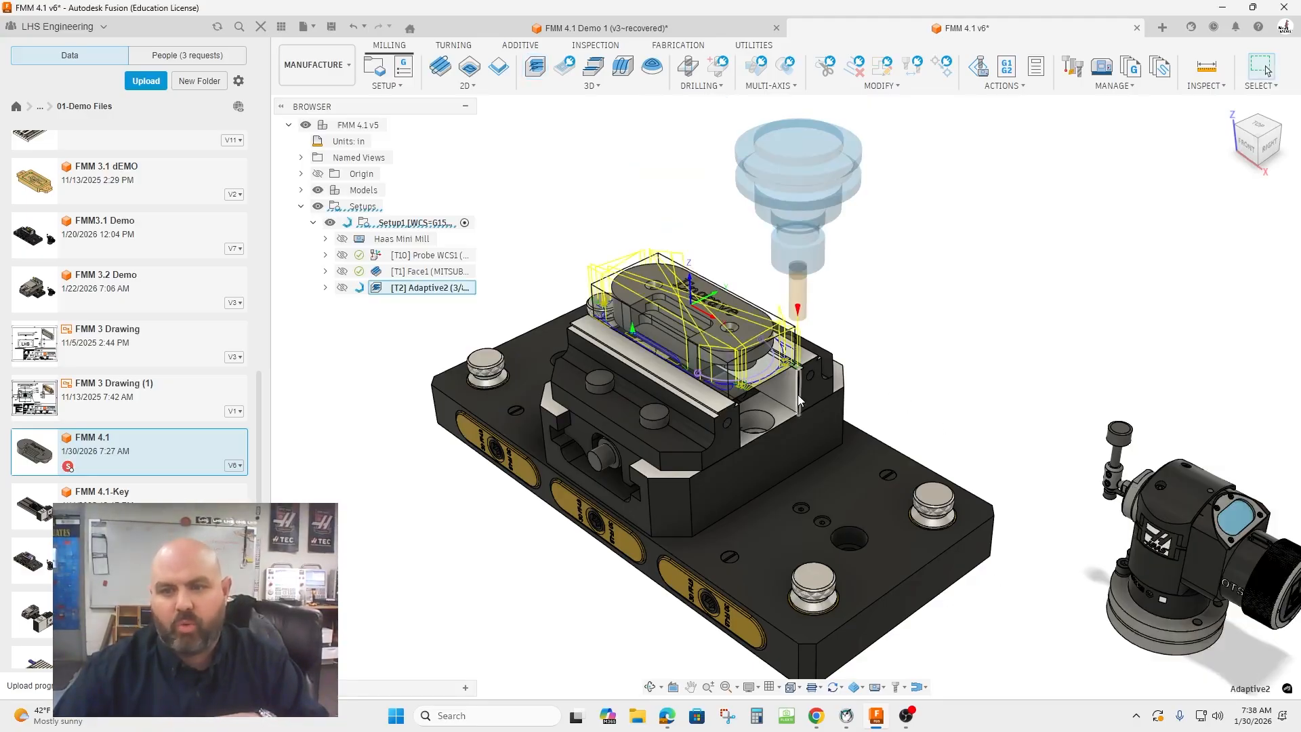
Step: Hide the Stock:1 component inside the self-centering vice assembly of the manufacturing model
{"action": "scroll", "coordinate": [675, 330], "scroll_direction": "up", "scroll_amount": 5}
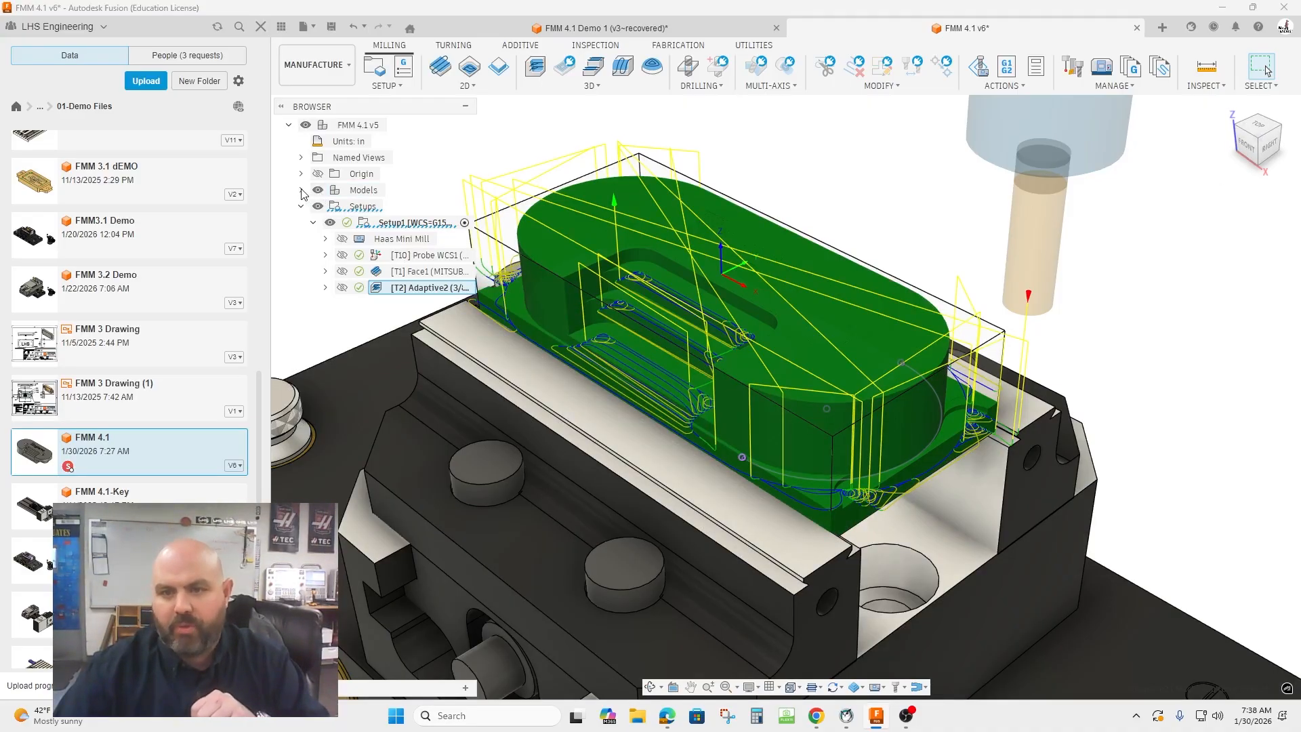
{"action": "left_click", "coordinate": [301, 190]}
{"action": "left_click", "coordinate": [314, 208]}
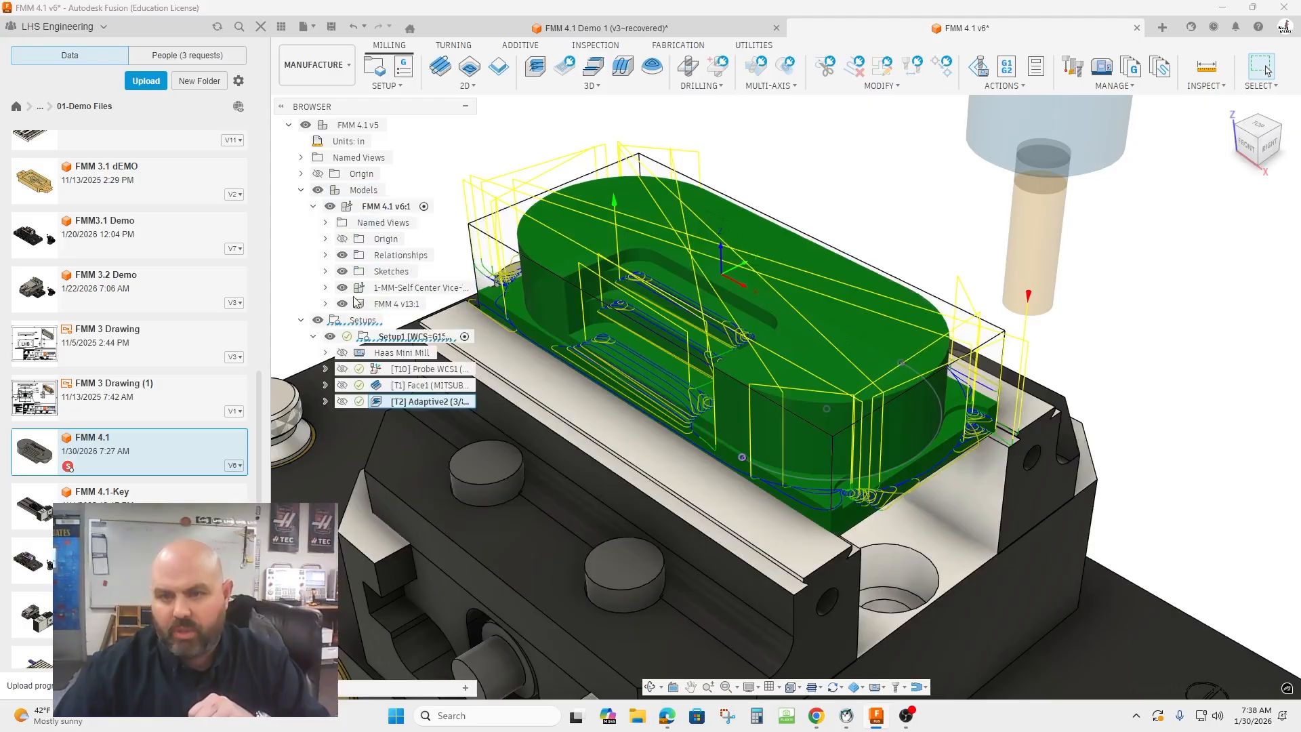
{"action": "left_click", "coordinate": [326, 289]}
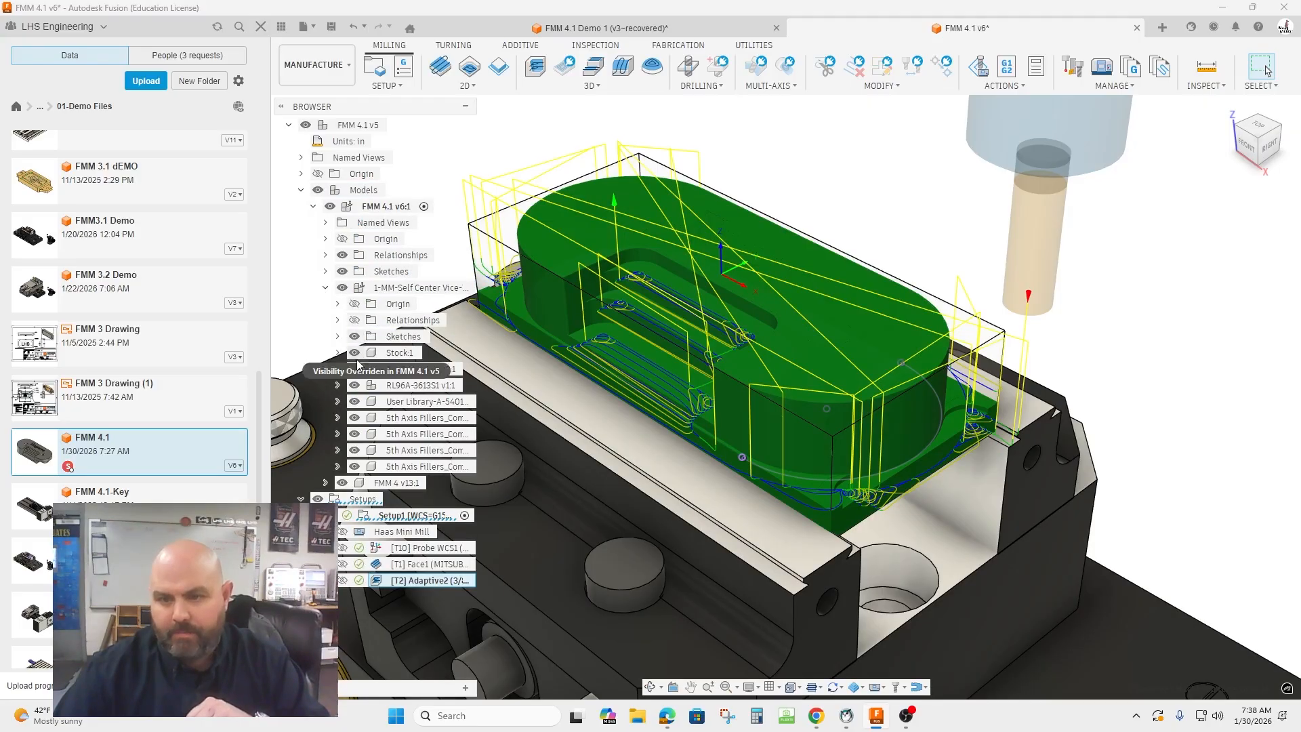
{"action": "left_click", "coordinate": [301, 192]}
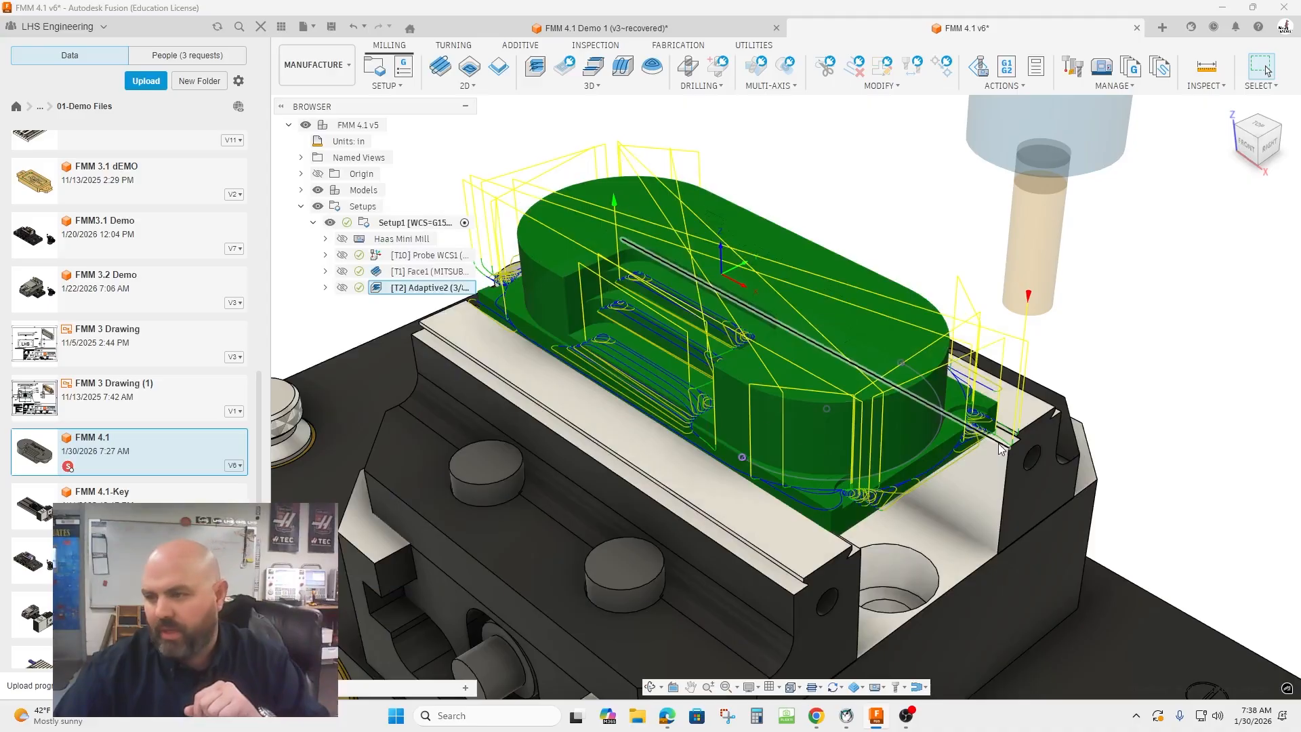
Step: Examine from the part's right and left sides how deep the adaptive toolpath cuts relative to the bottom and the vice jaws
{"action": "left_click", "coordinate": [1269, 149]}
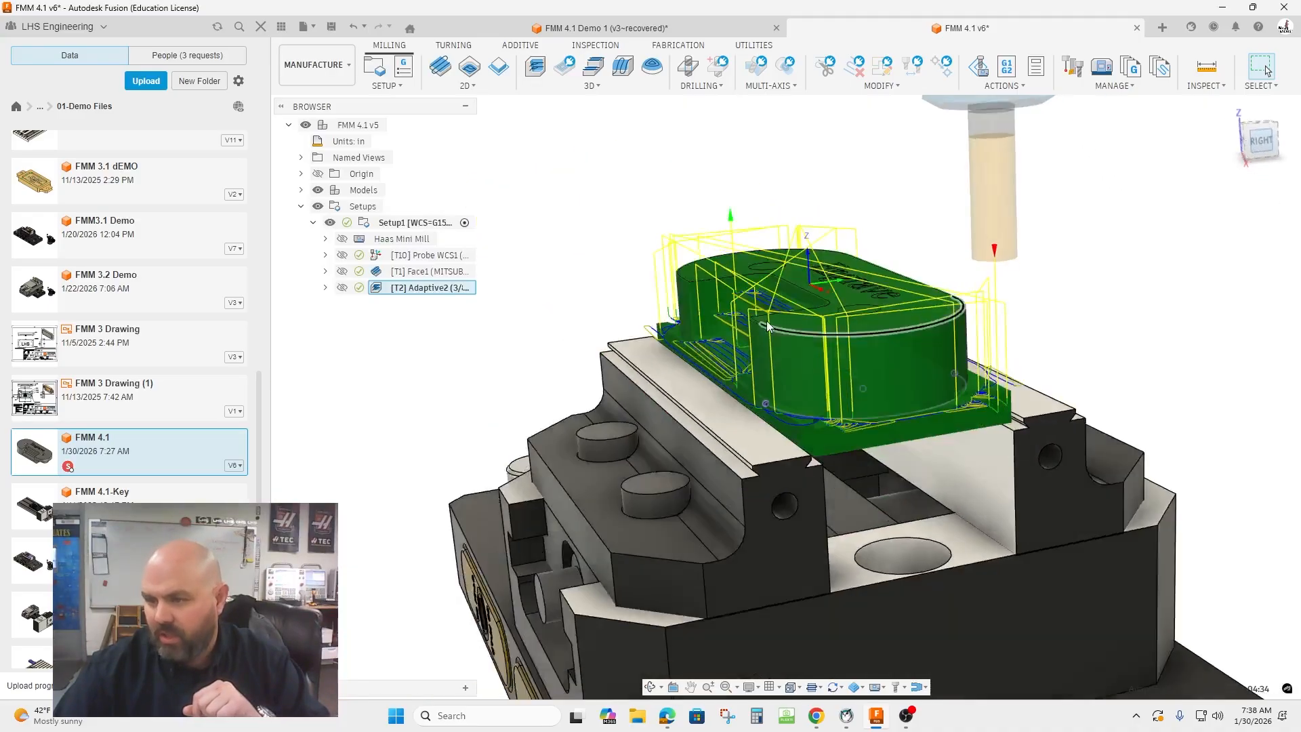
{"action": "scroll", "coordinate": [946, 424], "scroll_direction": "up", "scroll_amount": 5}
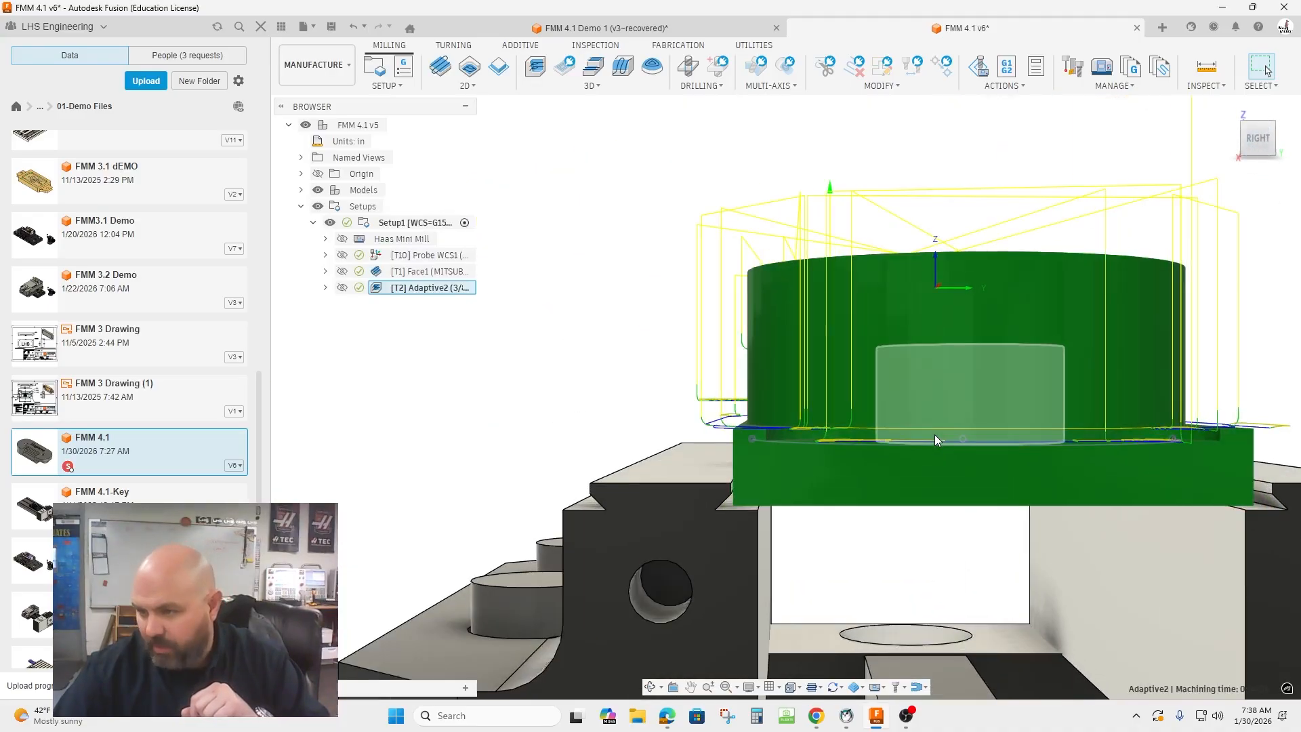
{"action": "scroll", "coordinate": [934, 434], "scroll_direction": "up", "scroll_amount": 3}
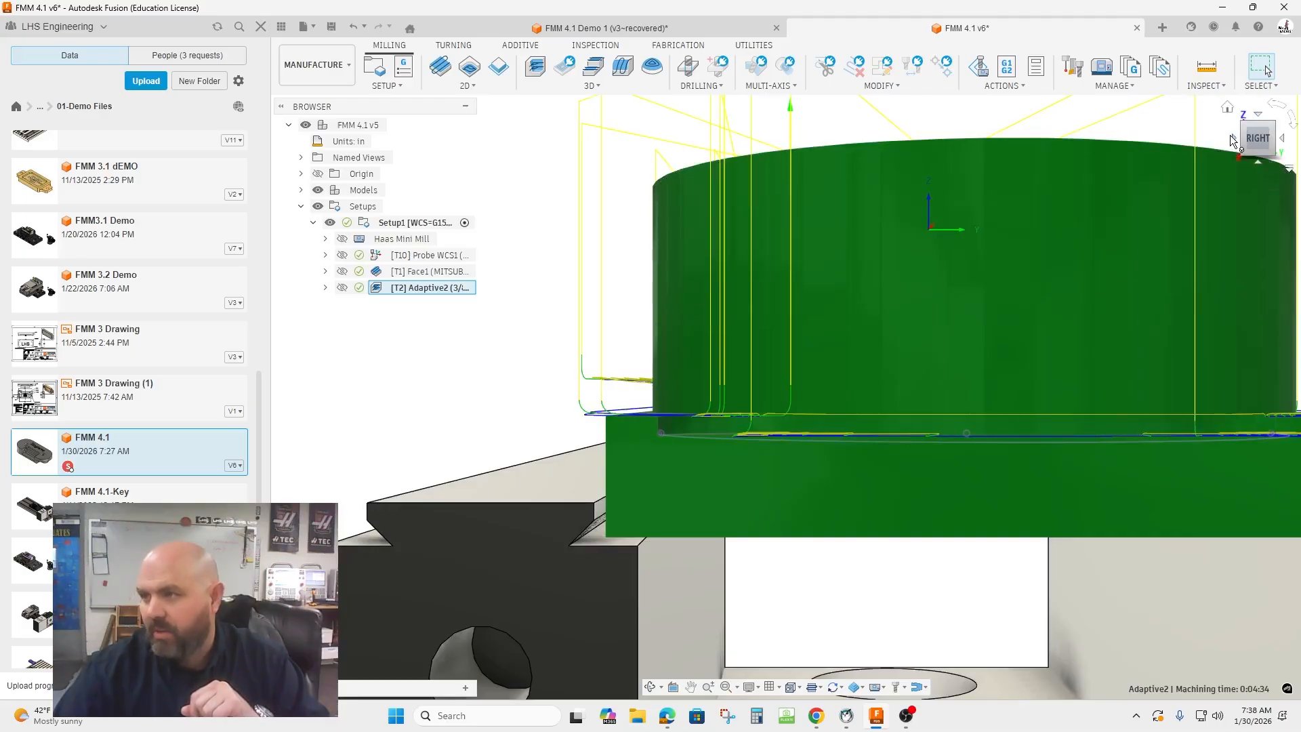
{"action": "left_click", "coordinate": [1231, 138]}
{"action": "left_click", "coordinate": [1230, 137]}
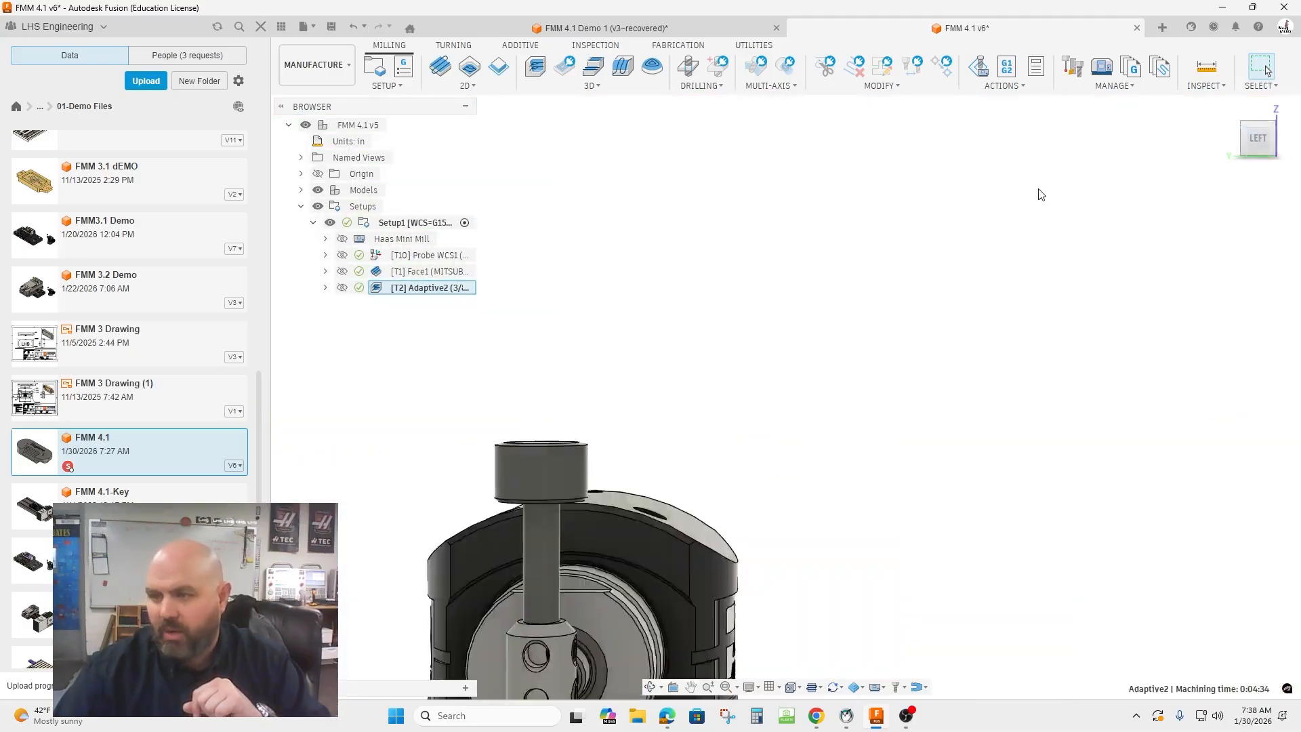
{"action": "scroll", "coordinate": [997, 326], "scroll_direction": "up", "scroll_amount": 8}
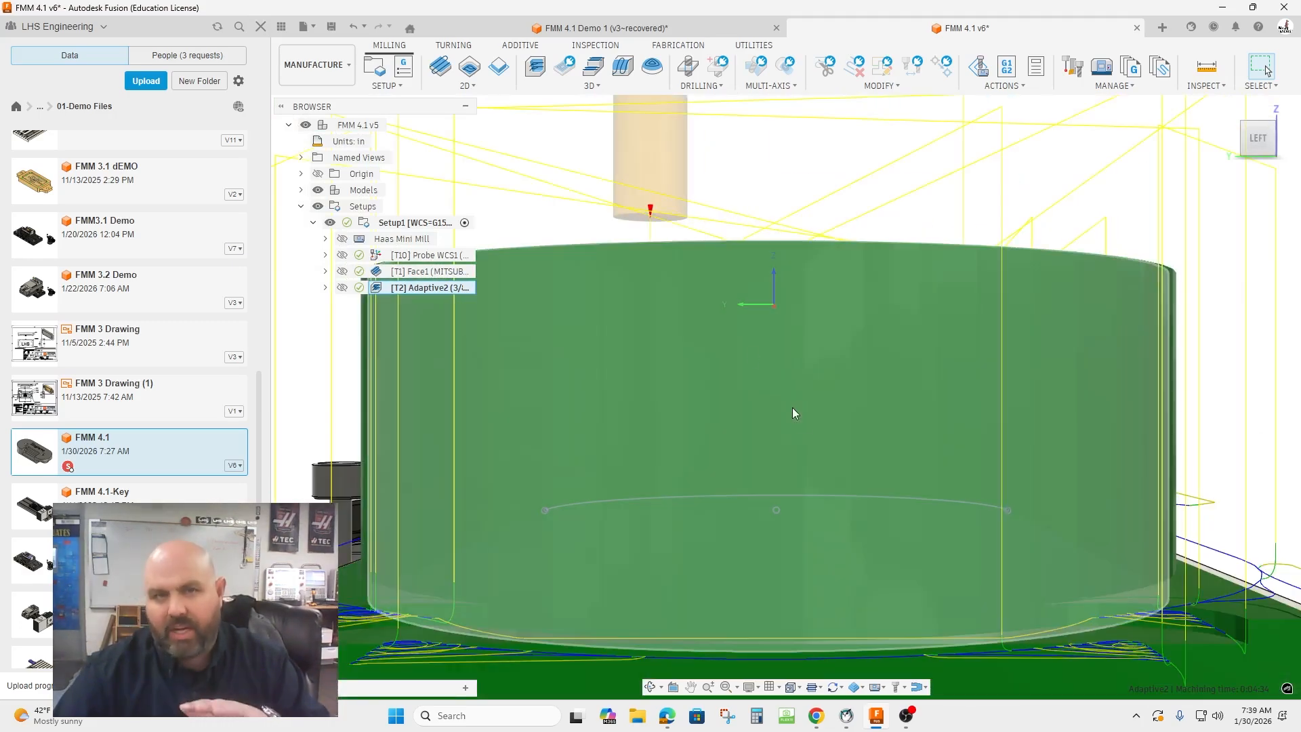
{"action": "scroll", "coordinate": [791, 408], "scroll_direction": "down", "scroll_amount": 8}
Step: Set the adaptive toolpath's bottom height offset to -0.02 in from the model bottom and regenerate the toolpath
{"action": "right_click", "coordinate": [453, 291]}
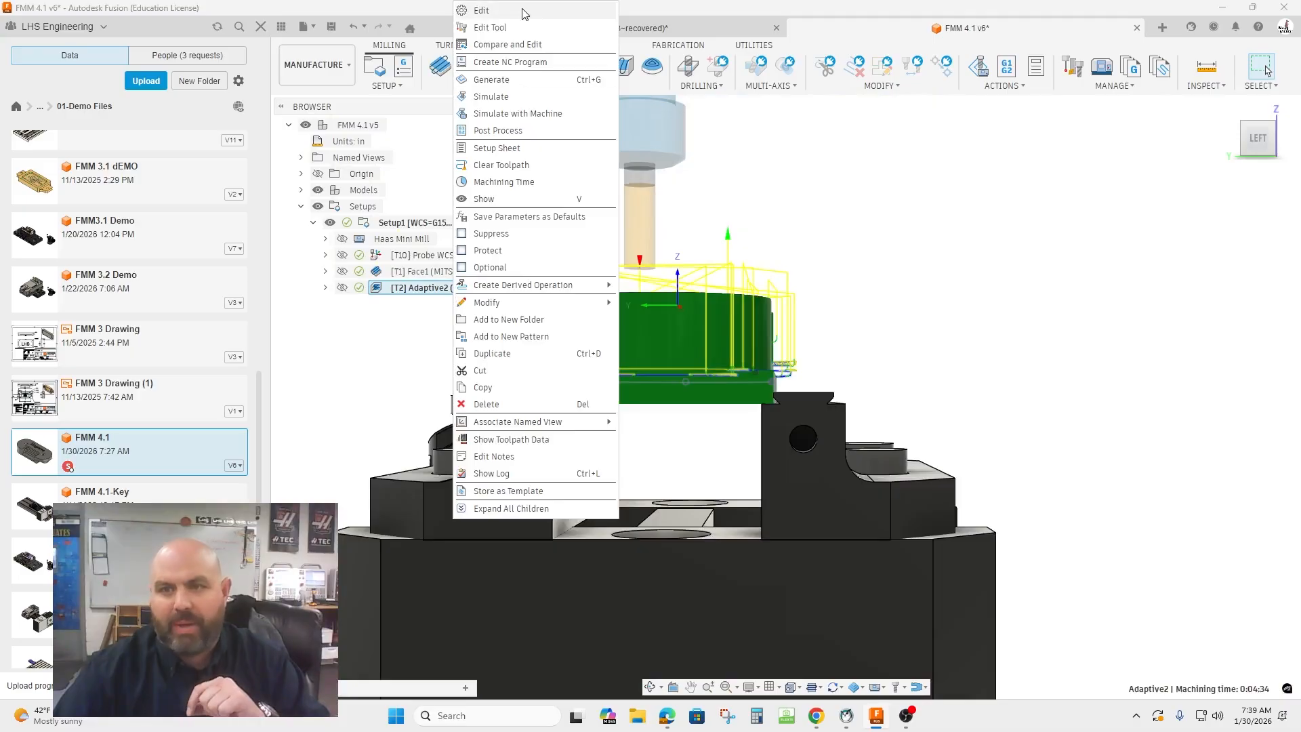
{"action": "left_click", "coordinate": [482, 10]}
{"action": "left_click", "coordinate": [1199, 207]}
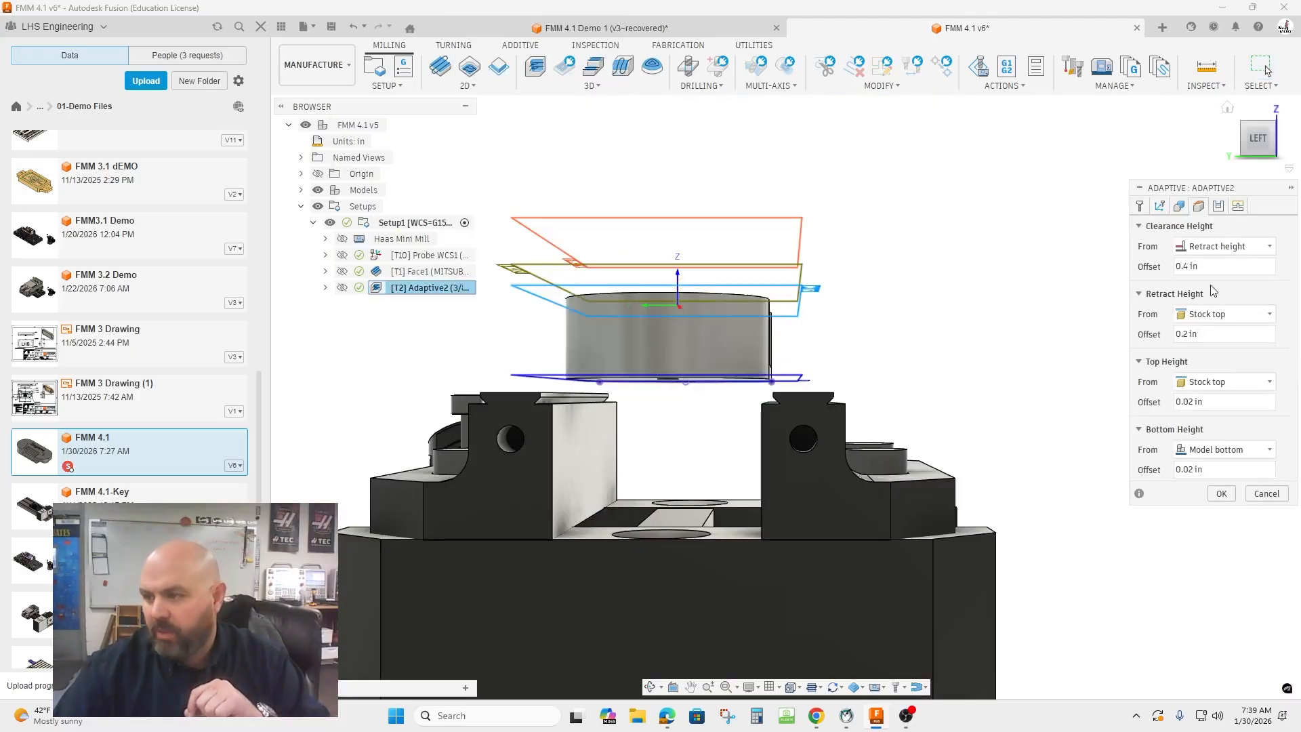
{"action": "left_click", "coordinate": [1174, 470]}
{"action": "type", "text": "-"}
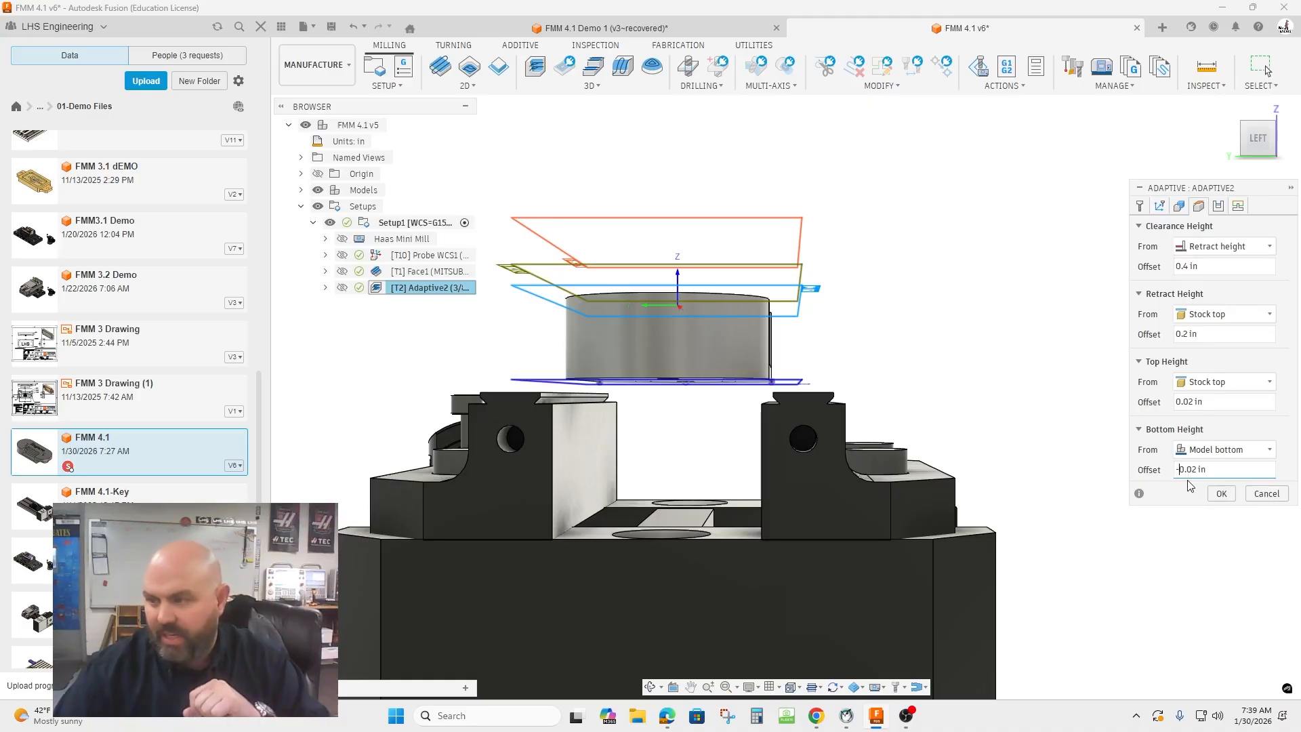
{"action": "left_click", "coordinate": [1274, 141]}
{"action": "scroll", "coordinate": [539, 385], "scroll_direction": "up", "scroll_amount": 6}
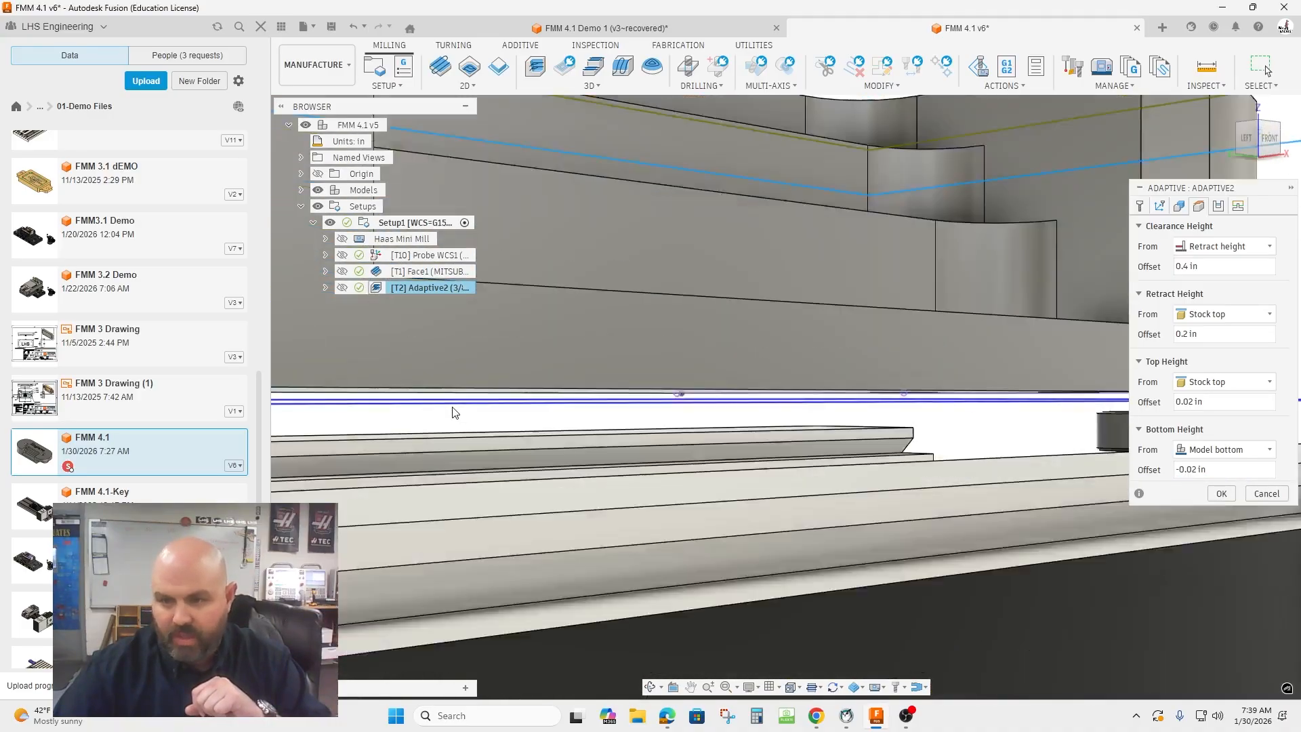
{"action": "scroll", "coordinate": [542, 399], "scroll_direction": "down", "scroll_amount": 8}
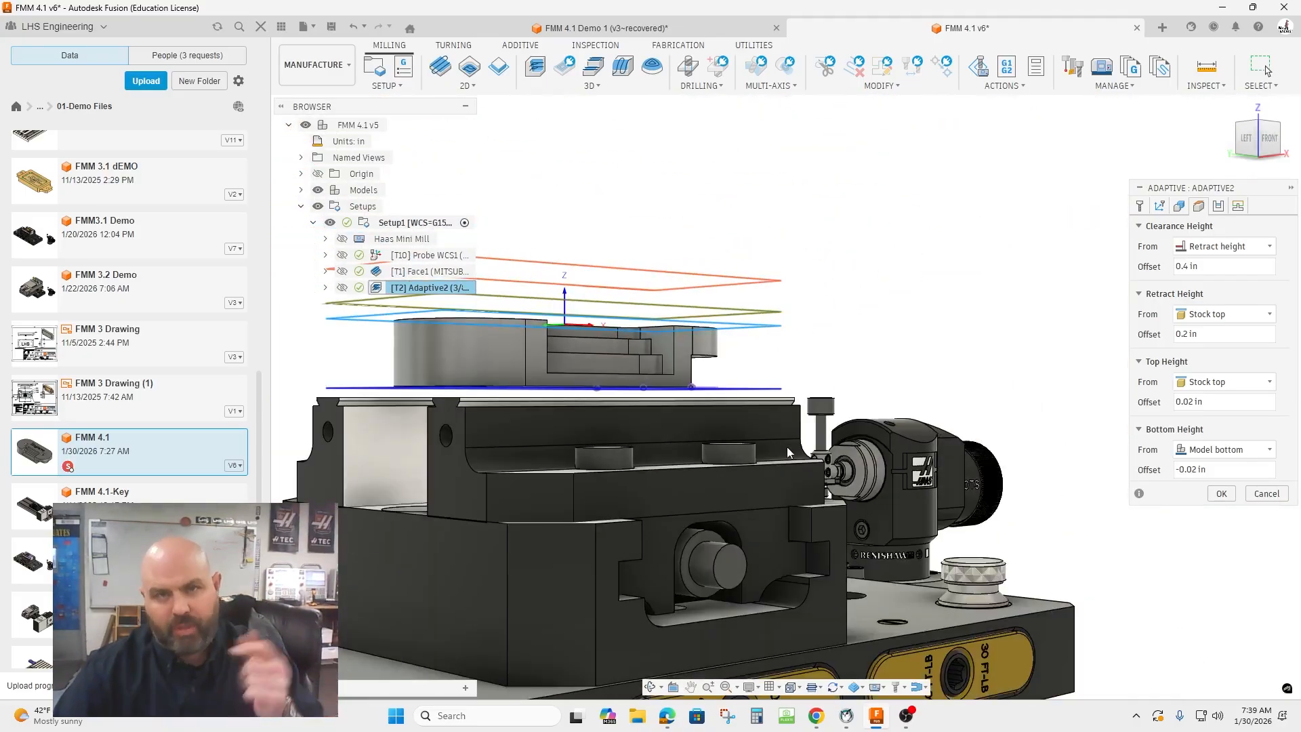
{"action": "left_click", "coordinate": [1221, 494]}
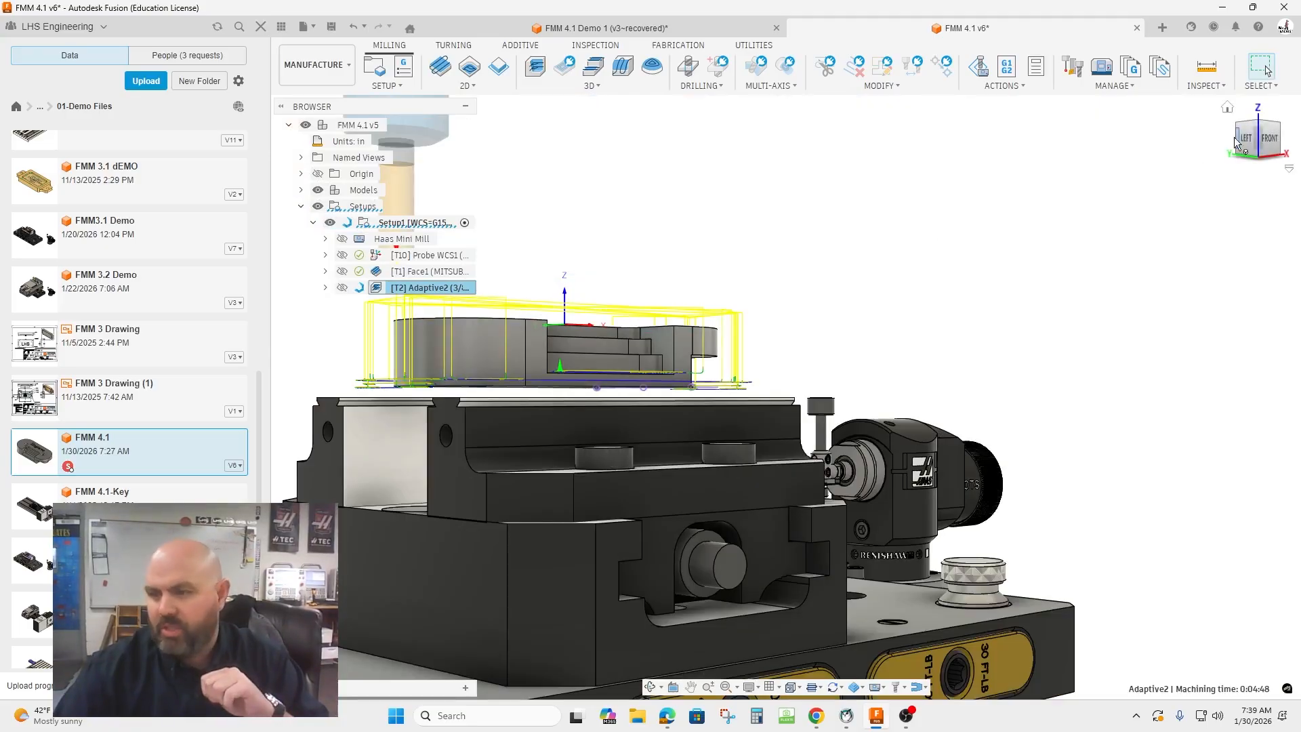
Step: Start a 2D Contour operation with tool 2, the 3/8" flat end mill, and select the closed bottom sketch outline as a contour
{"action": "left_click", "coordinate": [1269, 141]}
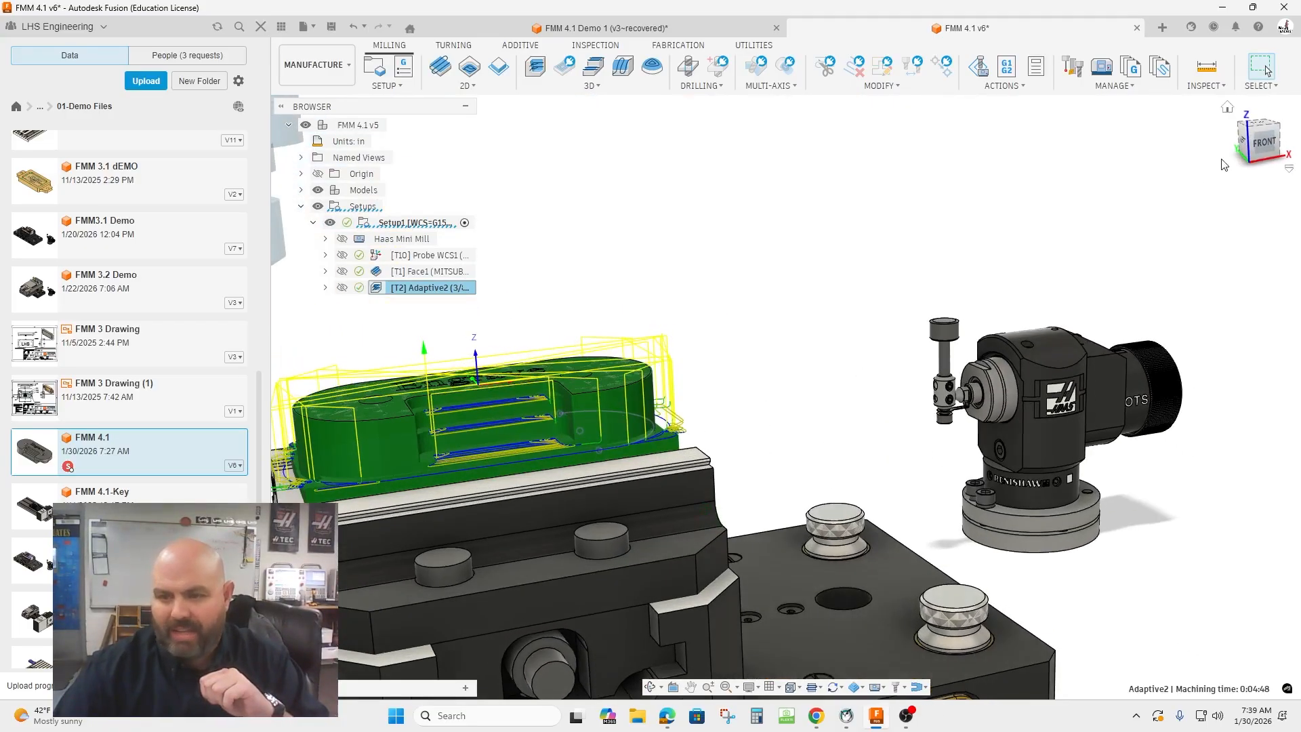
{"action": "scroll", "coordinate": [588, 426], "scroll_direction": "up", "scroll_amount": 5}
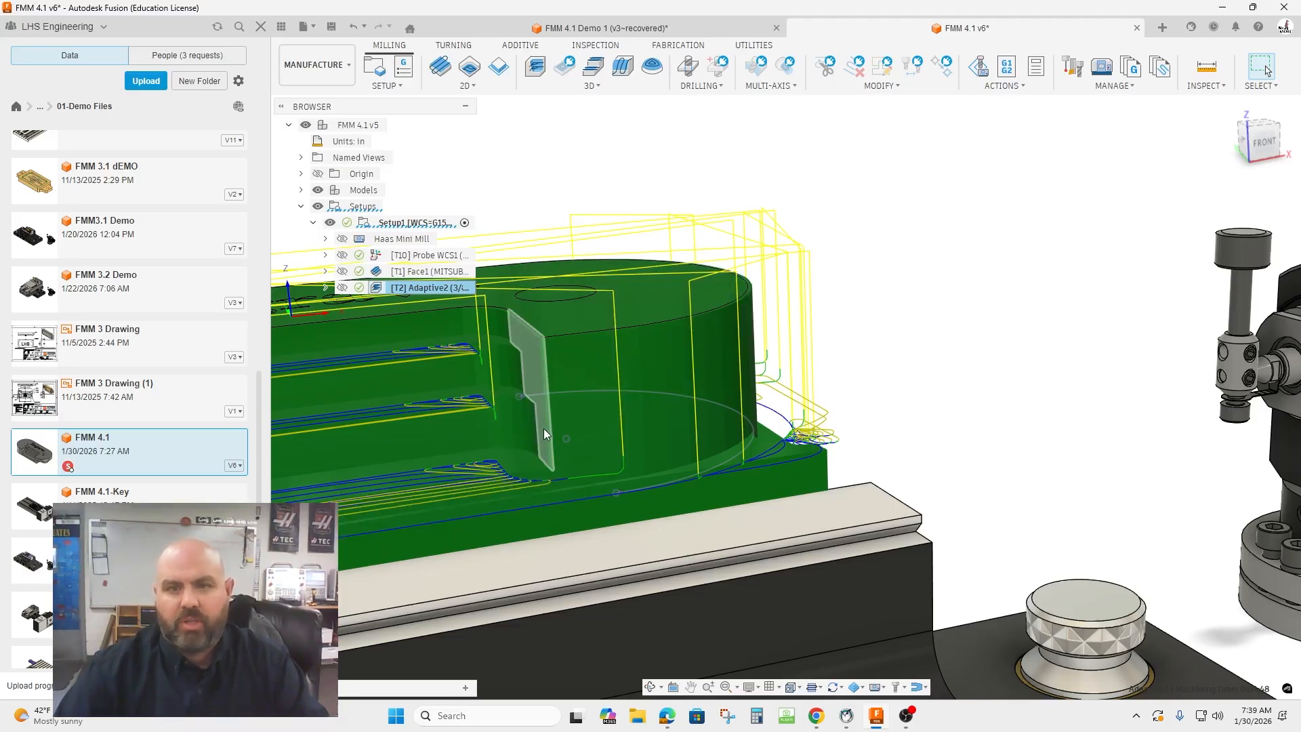
{"action": "scroll", "coordinate": [1077, 405], "scroll_direction": "down", "scroll_amount": 4}
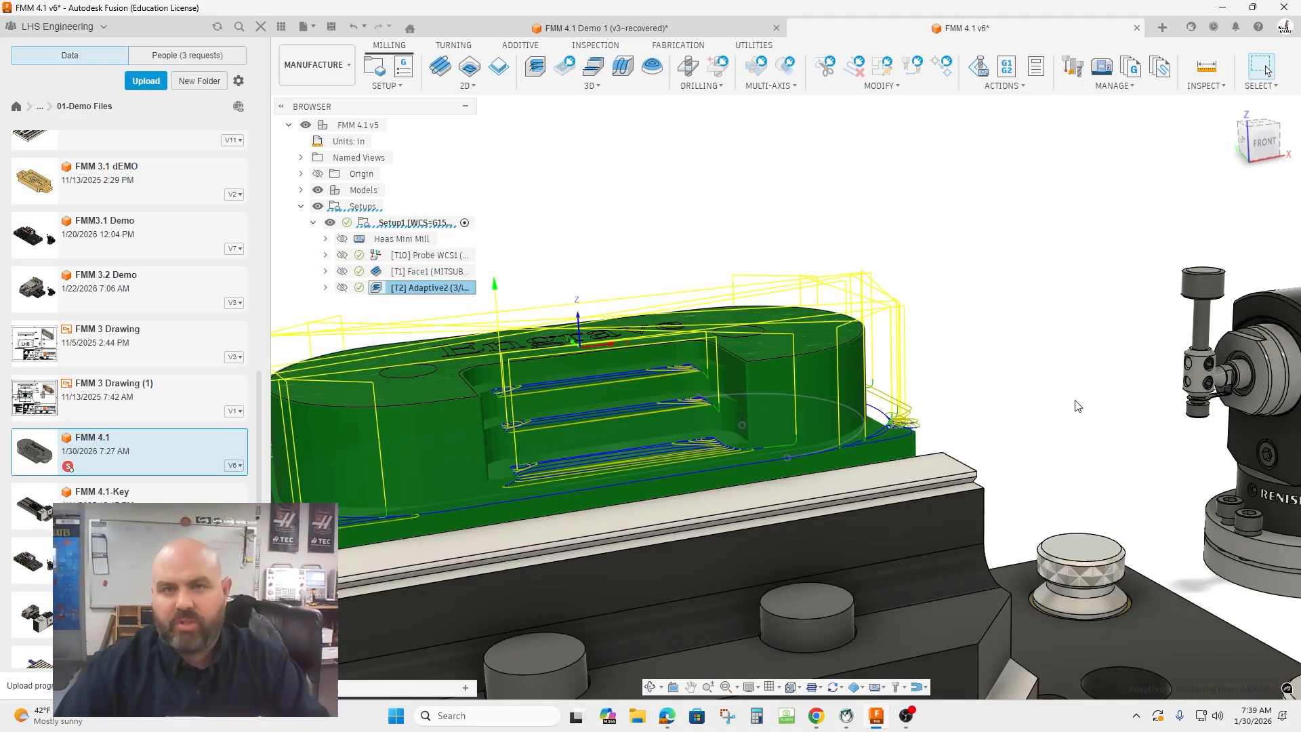
{"action": "left_click", "coordinate": [498, 67]}
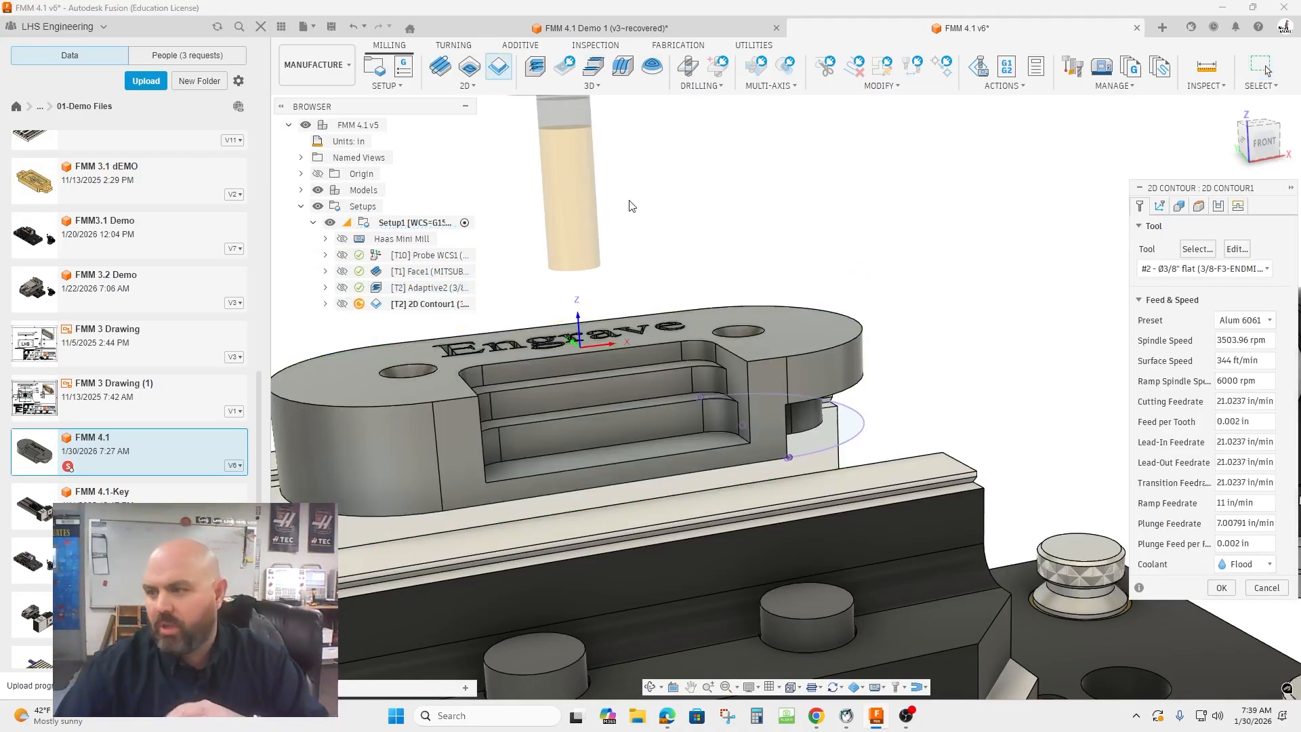
{"action": "left_click", "coordinate": [813, 453]}
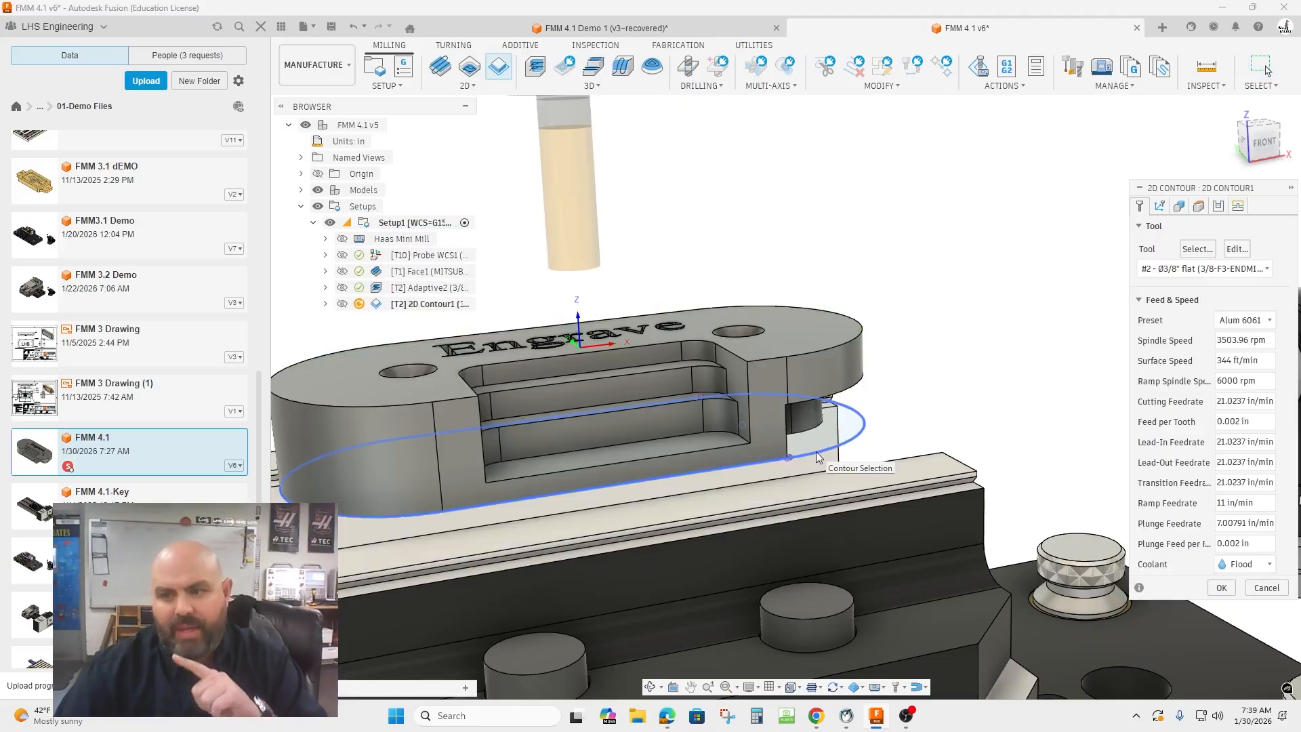
{"action": "left_click", "coordinate": [816, 451]}
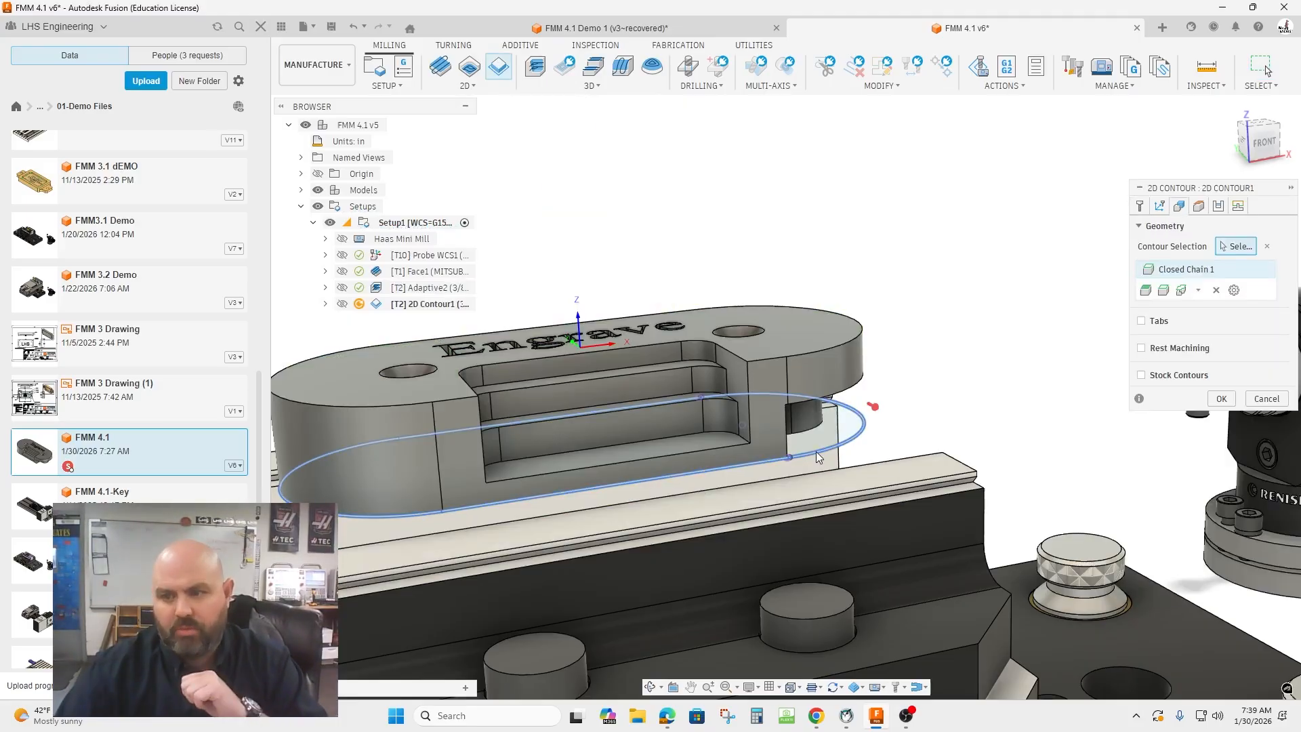
Step: Add the inner bottom edges of the three pocket steps as open contour chains and generate the 2D contour toolpath
{"action": "left_click", "coordinate": [721, 430]}
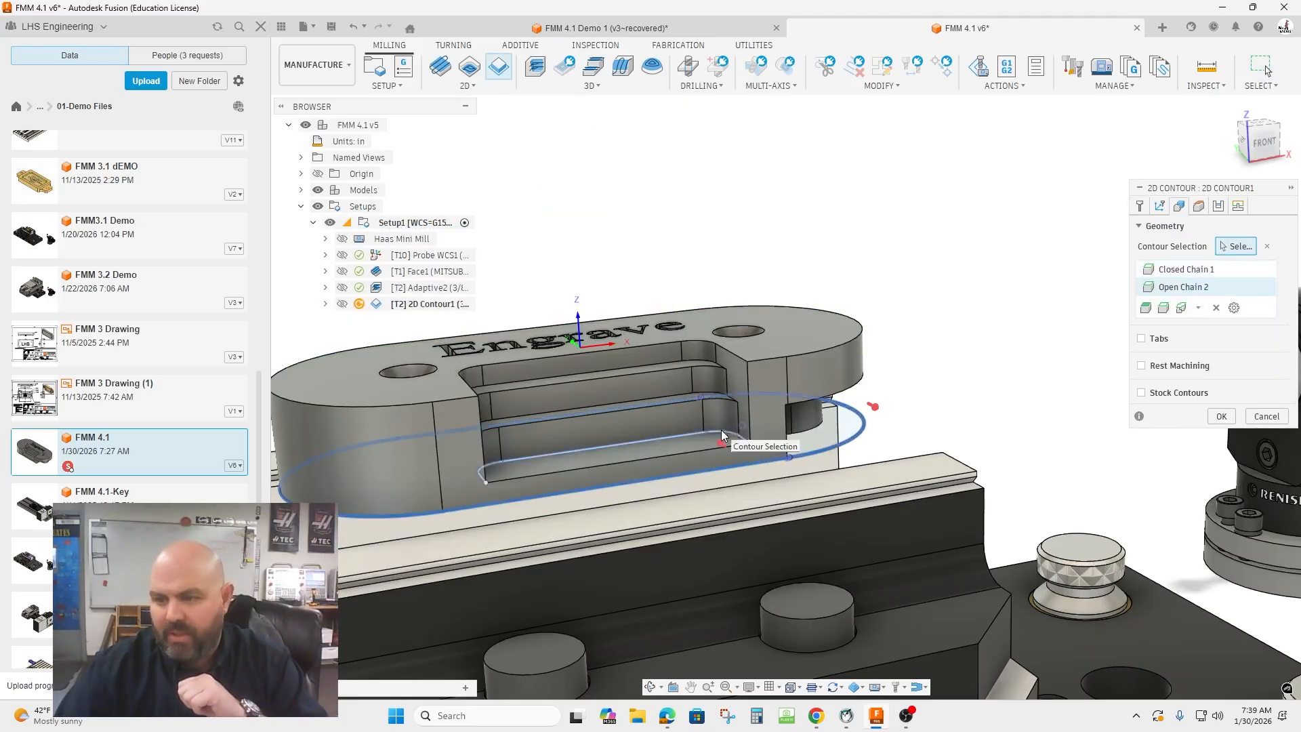
{"action": "left_click", "coordinate": [719, 389]}
{"action": "scroll", "coordinate": [684, 397], "scroll_direction": "up", "scroll_amount": 5}
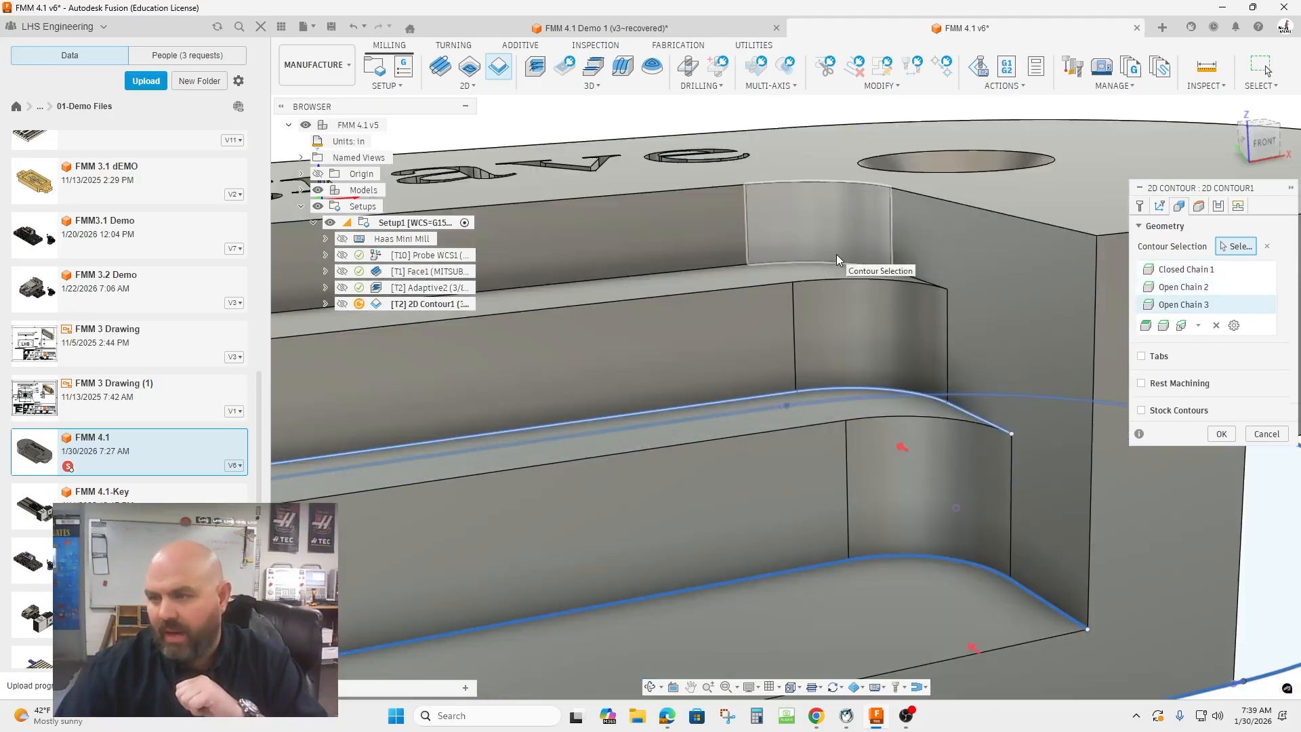
{"action": "left_click", "coordinate": [727, 256]}
{"action": "scroll", "coordinate": [722, 259], "scroll_direction": "down", "scroll_amount": 5}
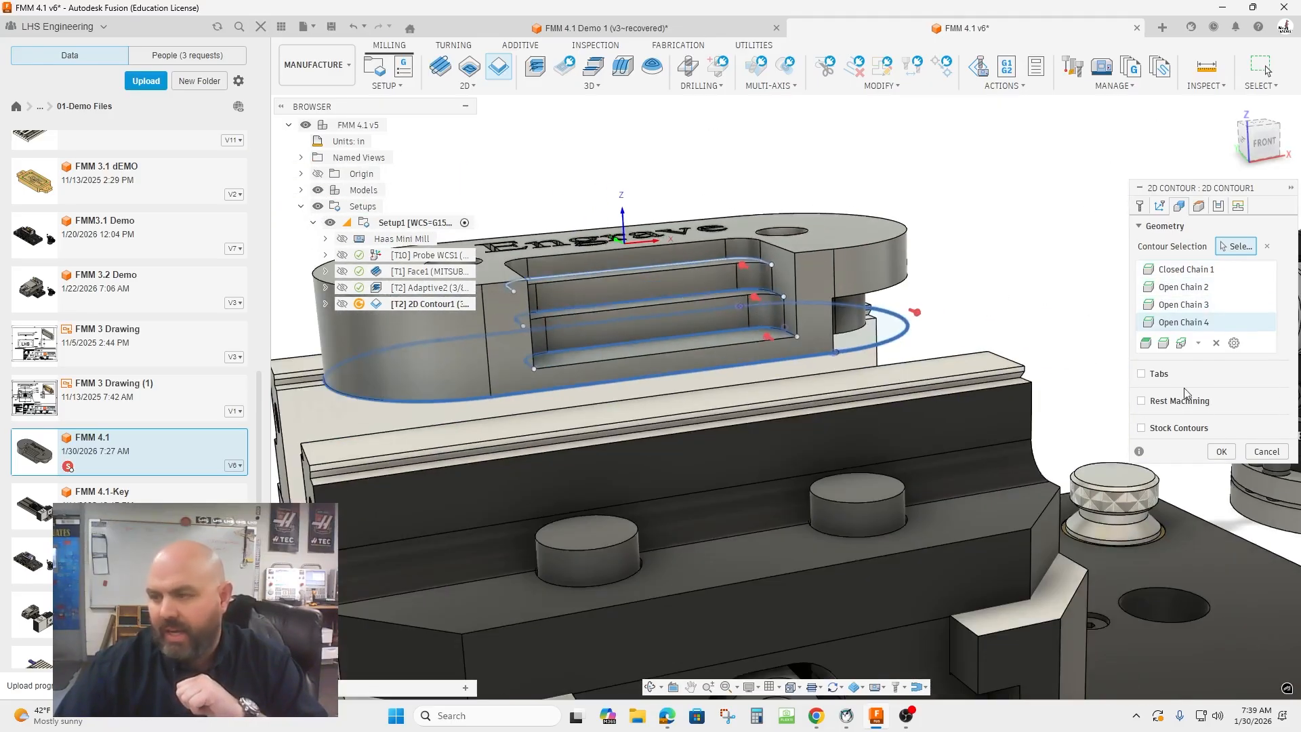
{"action": "left_click", "coordinate": [1221, 452]}
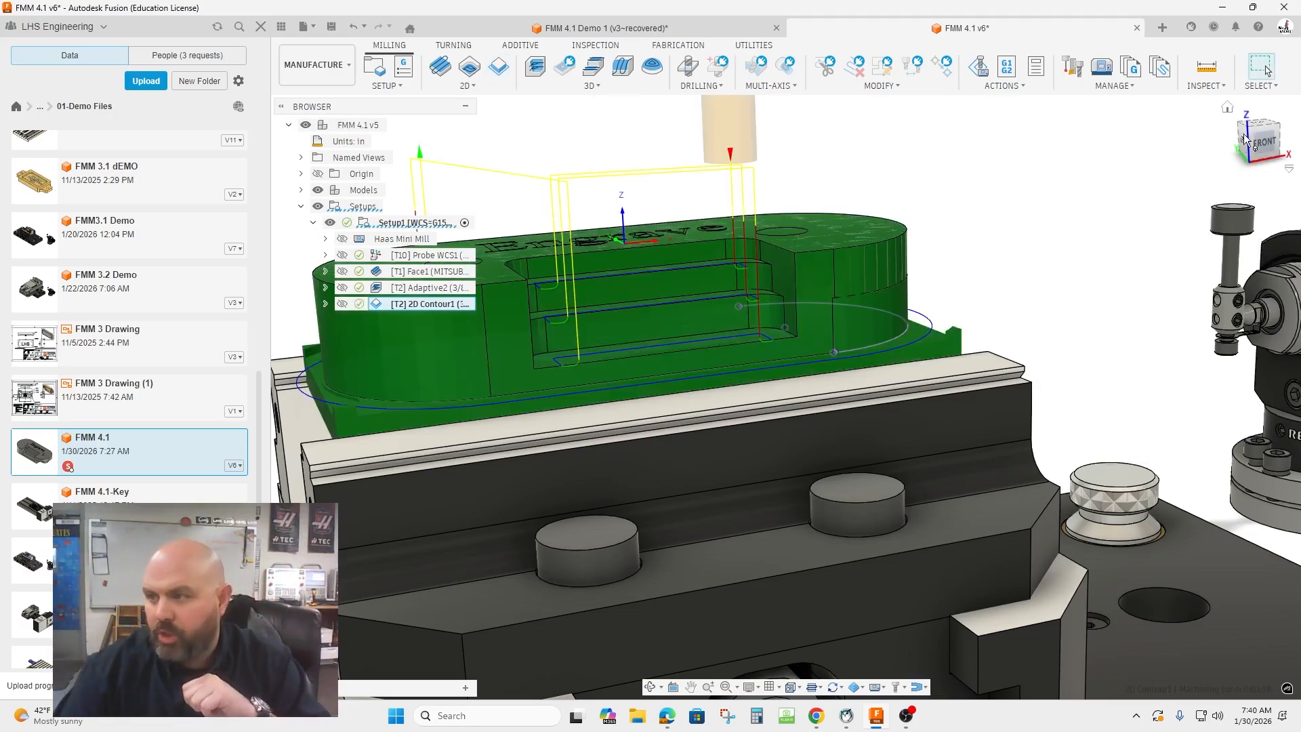
Step: Create a Drill operation with tool 8, the #7 drill from the FMM-Student library, on all holes of the same diameter as the selected hole face
{"action": "left_click", "coordinate": [1267, 168]}
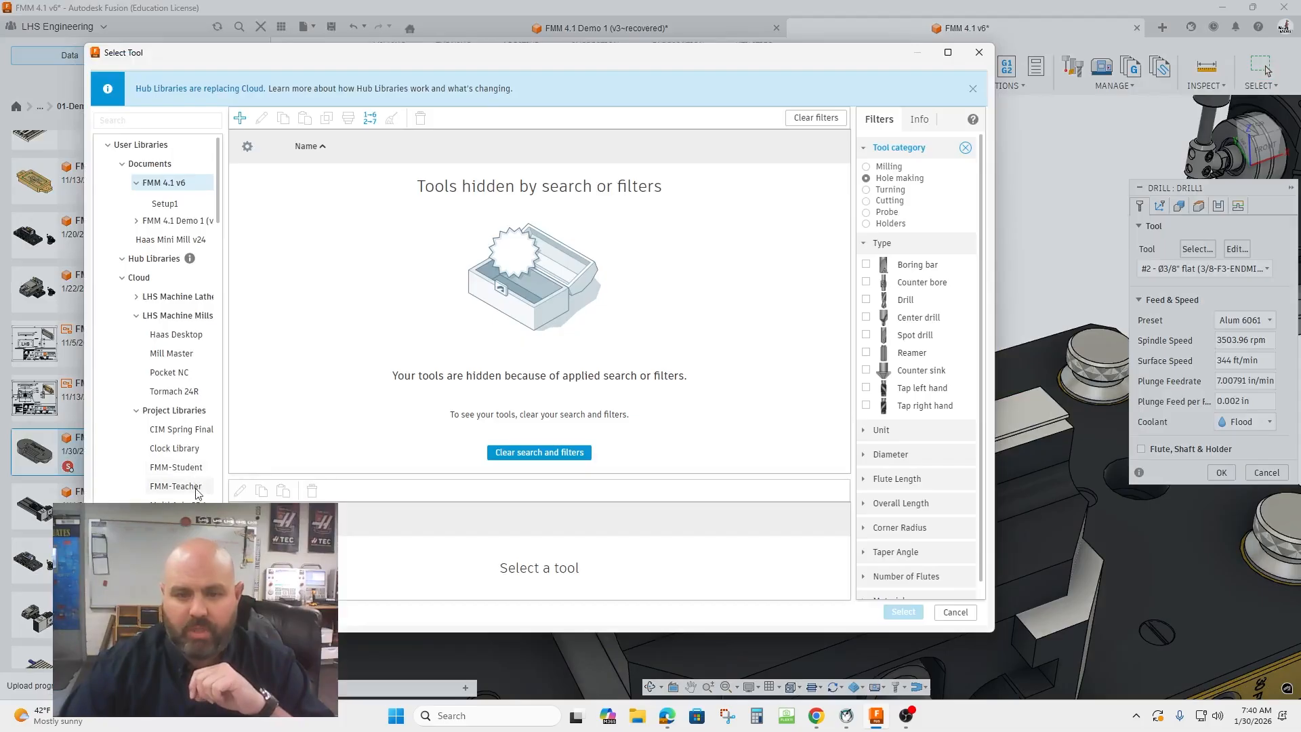
{"action": "left_click", "coordinate": [178, 467]}
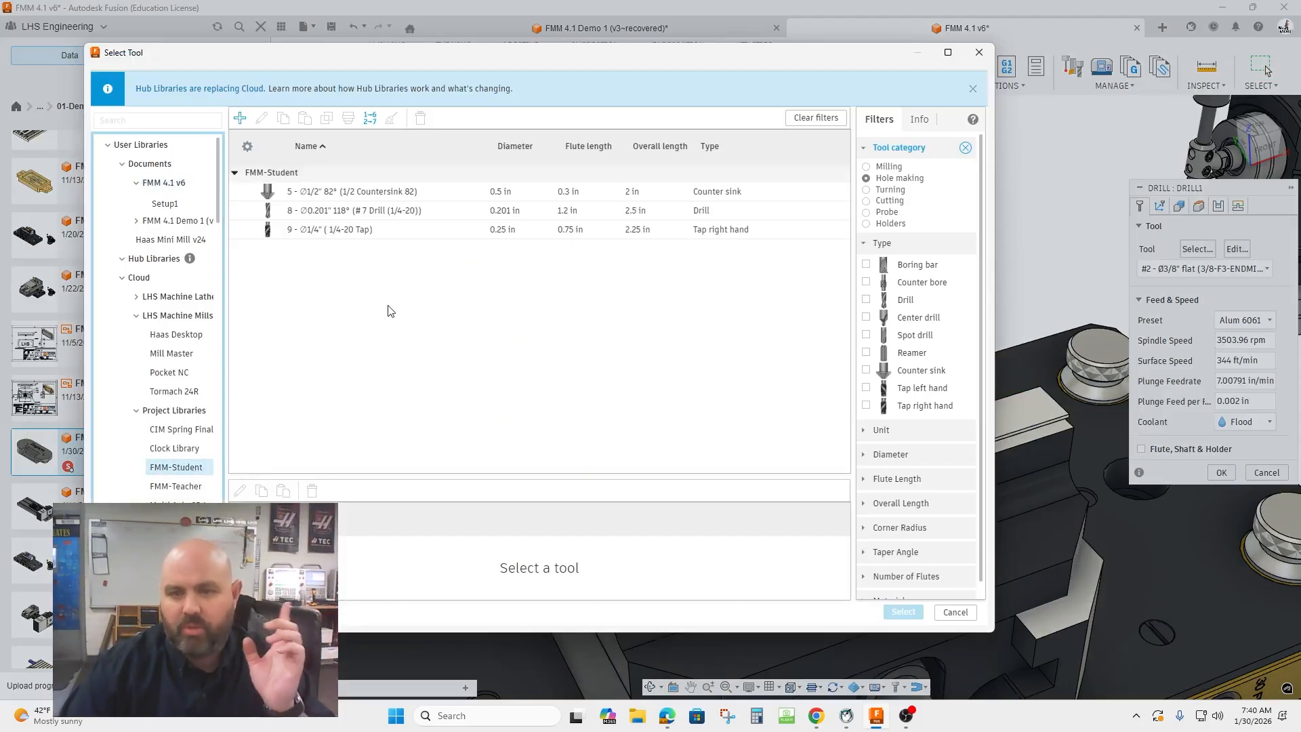
{"action": "left_click", "coordinate": [372, 215]}
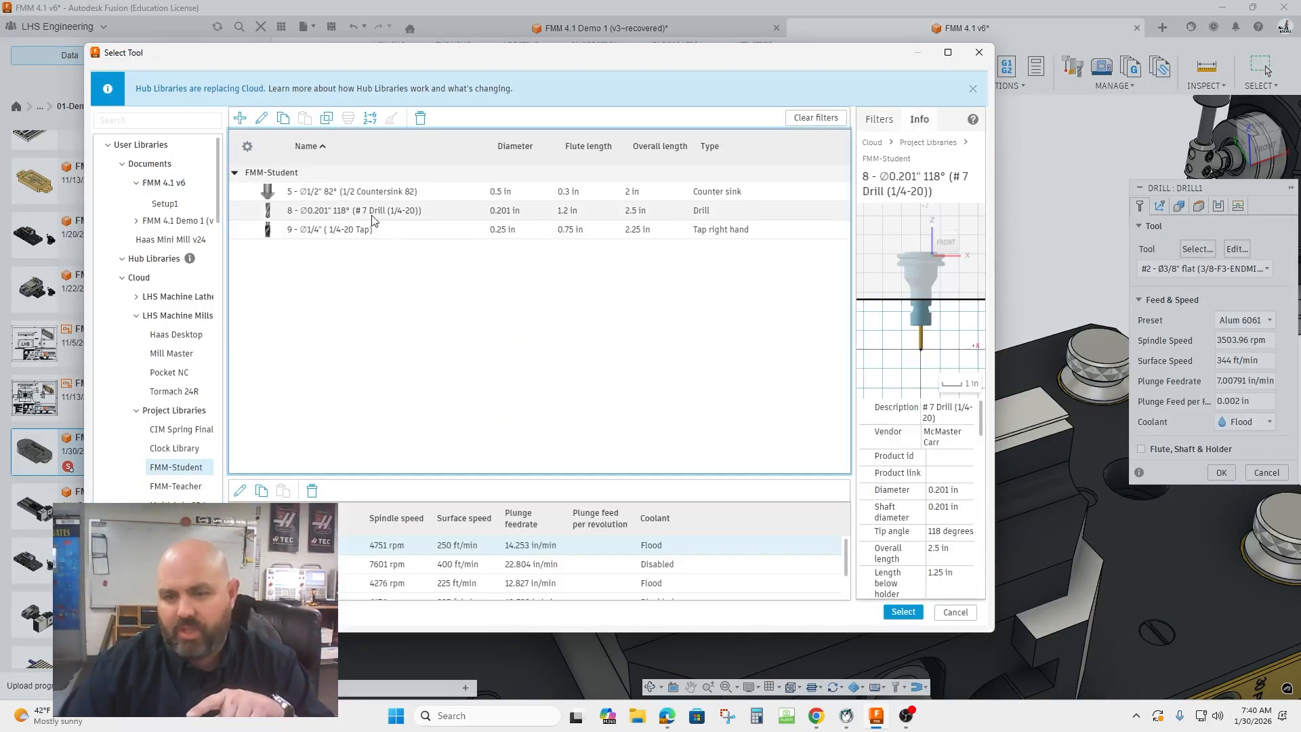
{"action": "left_click", "coordinate": [904, 611]}
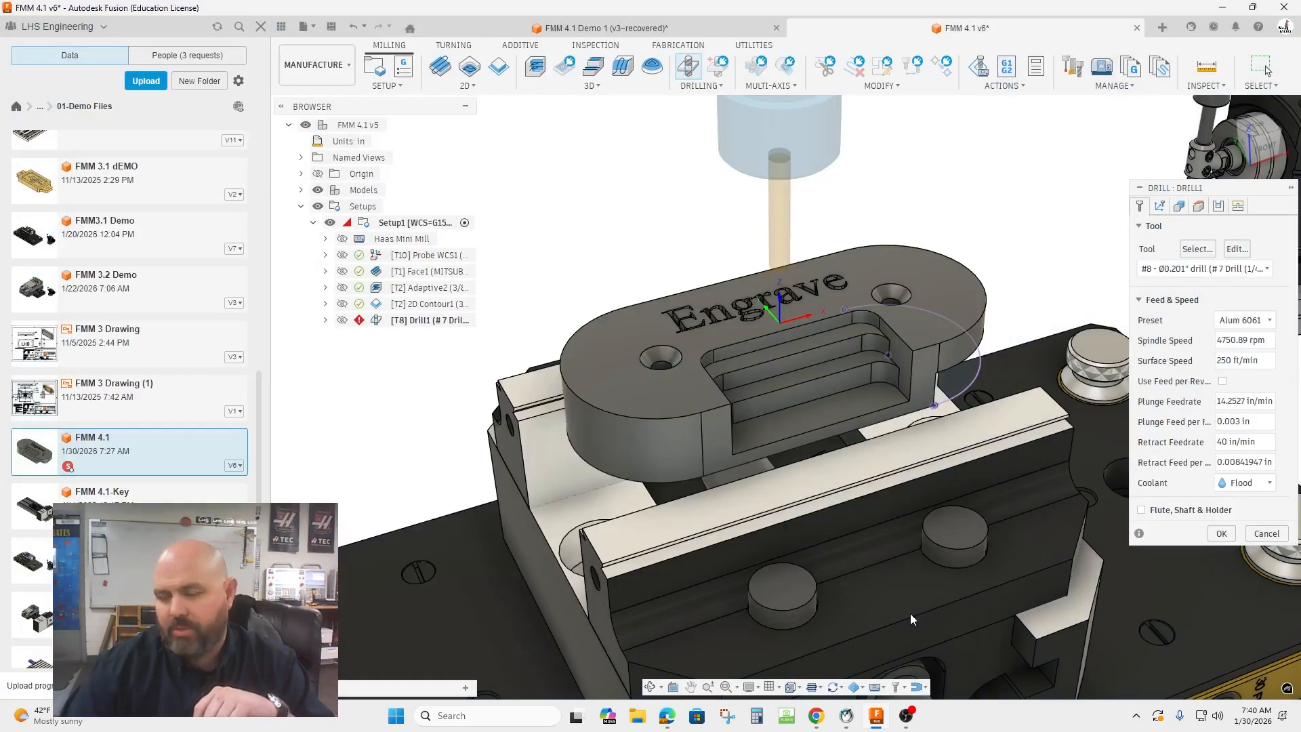
{"action": "left_click", "coordinate": [664, 386]}
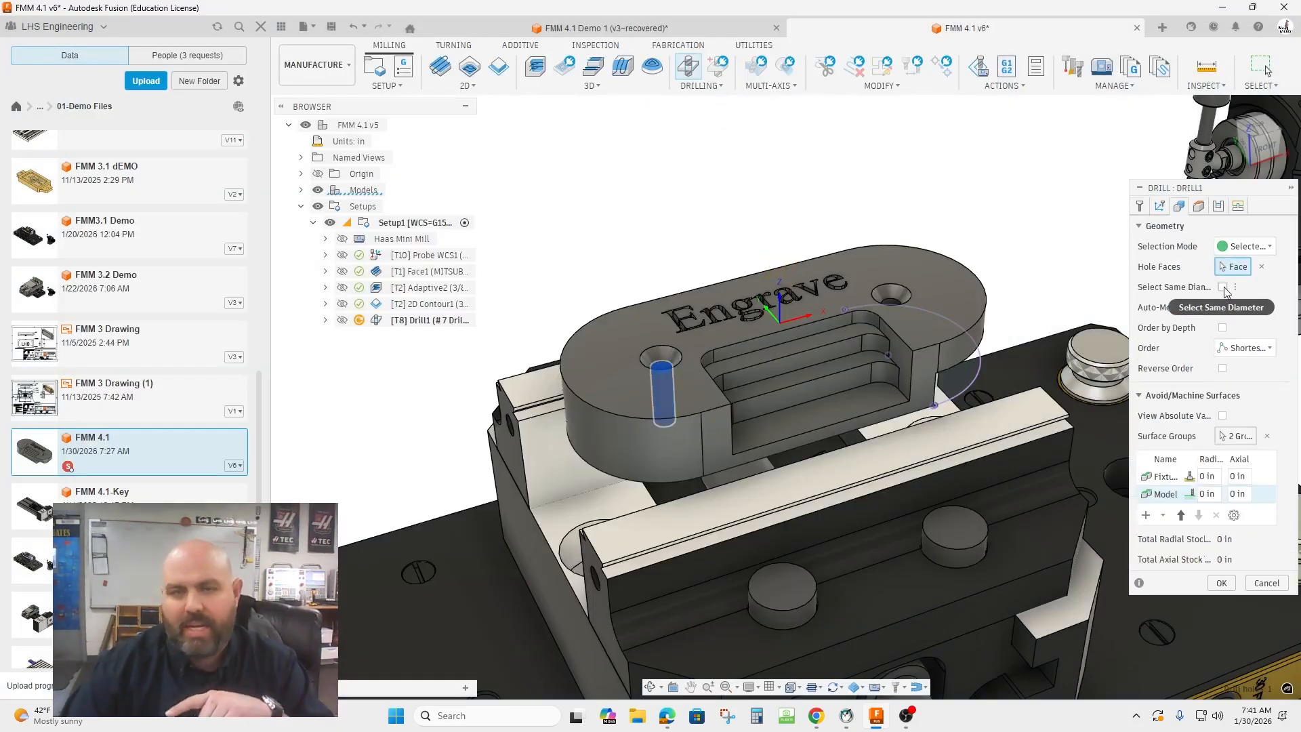
{"action": "left_click", "coordinate": [1223, 287]}
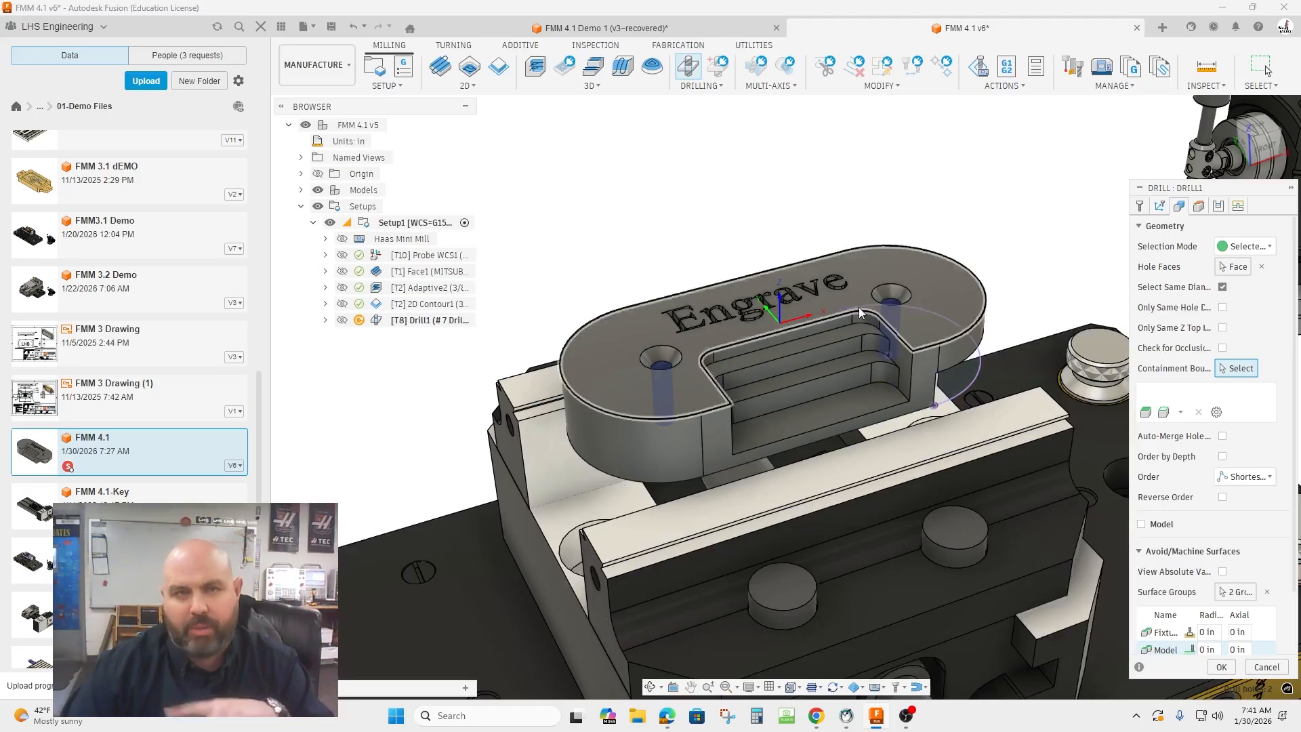
Step: Enable drill tip through bottom with a -0.05 in break-through depth and set the drilling top height from the model top
{"action": "left_click", "coordinate": [1199, 207]}
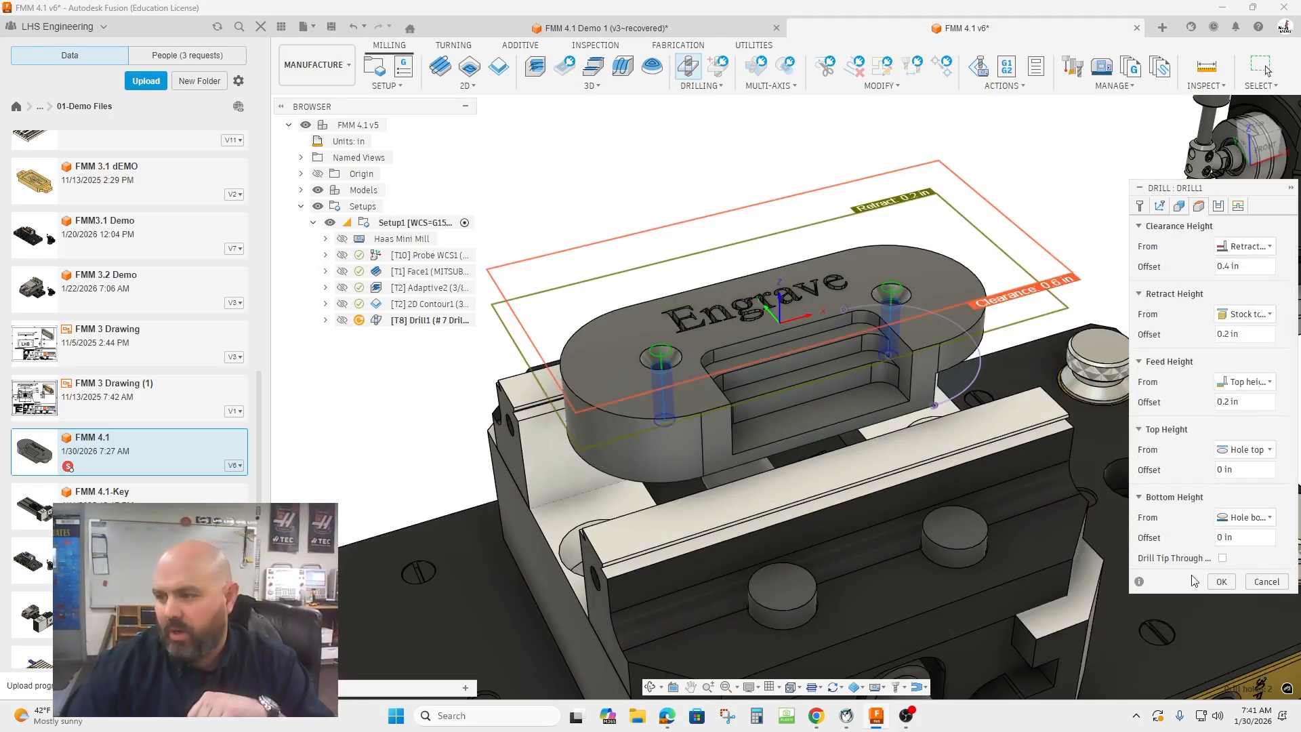
{"action": "left_click", "coordinate": [1223, 559]}
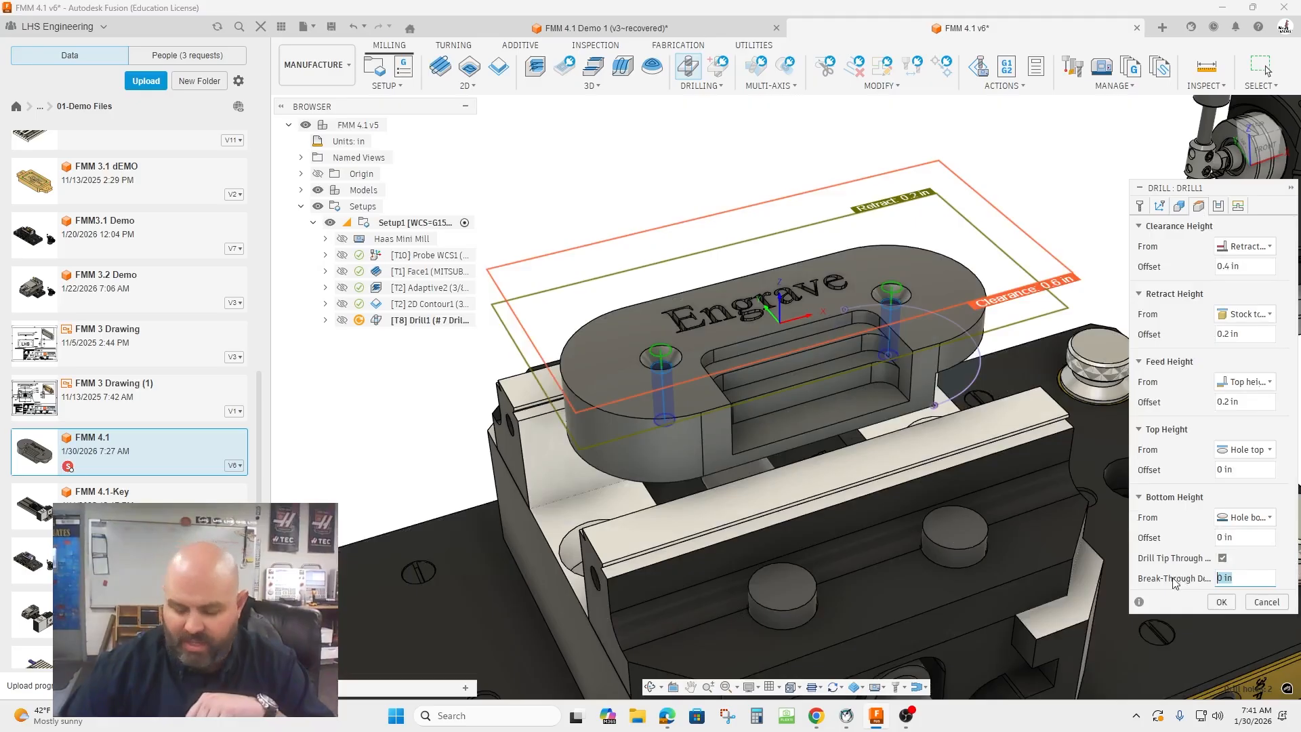
{"action": "type", "text": "-.05"}
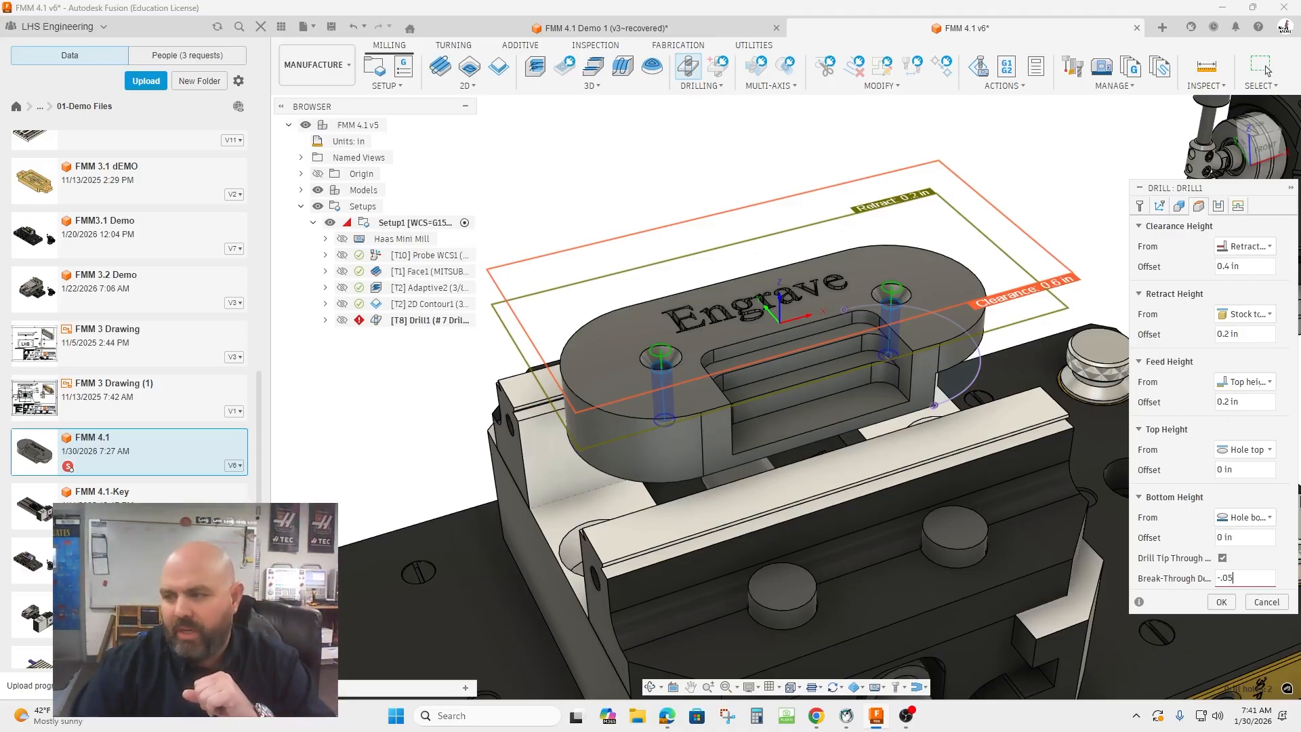
{"action": "left_click", "coordinate": [1244, 450]}
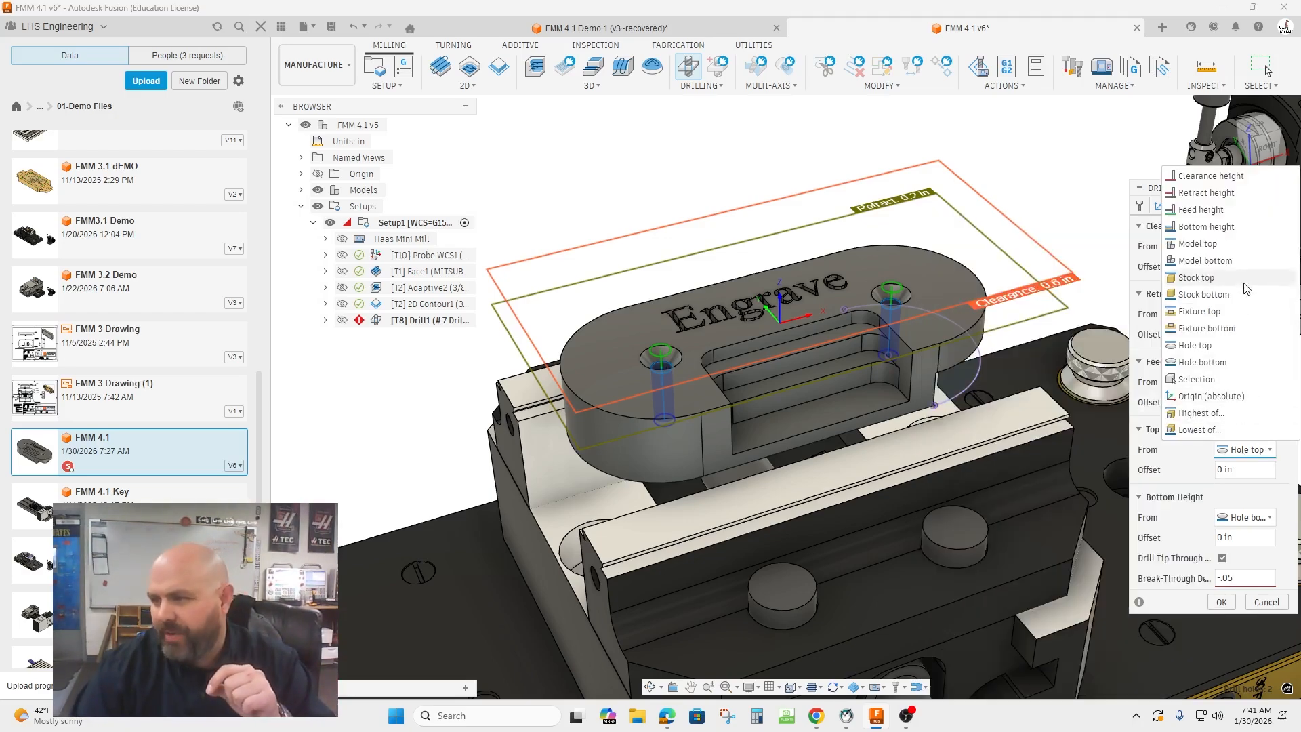
{"action": "left_click", "coordinate": [1229, 243]}
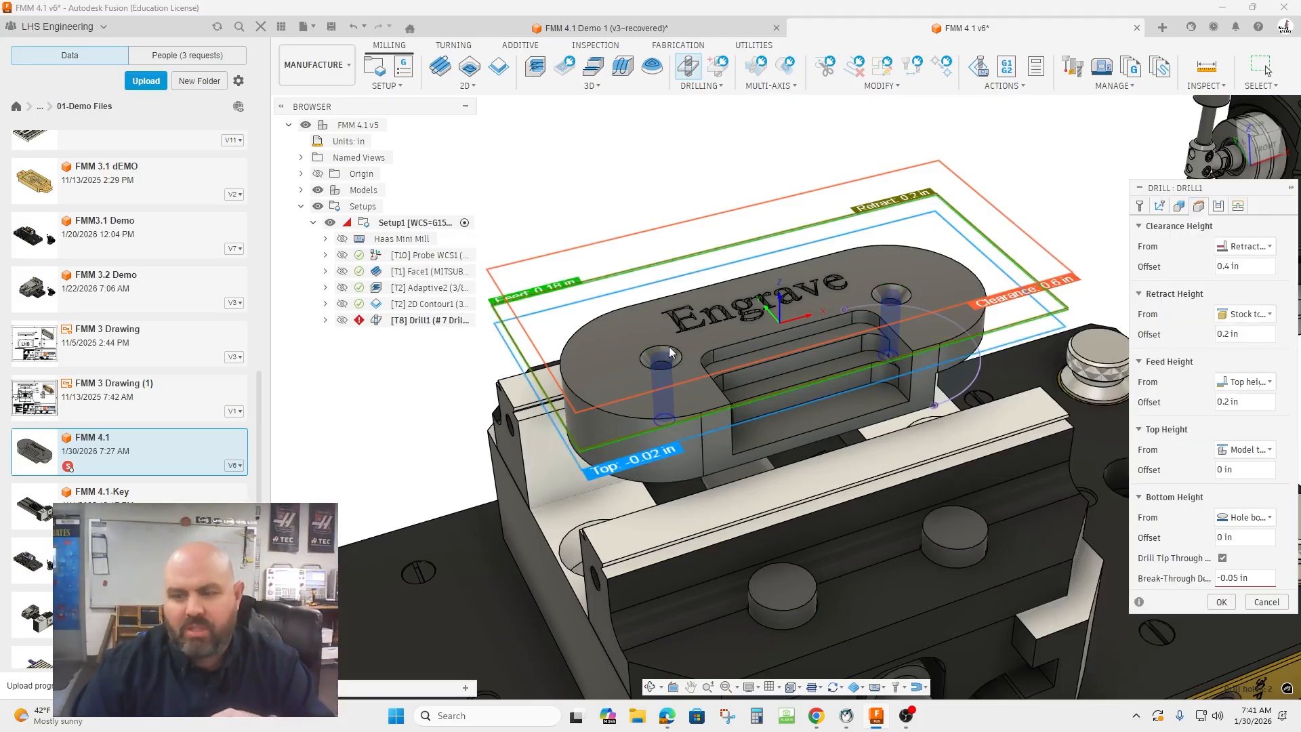
Step: Remove the minus sign from the drill operation's break-through depth and generate the drilling toolpath
{"action": "left_click", "coordinate": [1221, 603]}
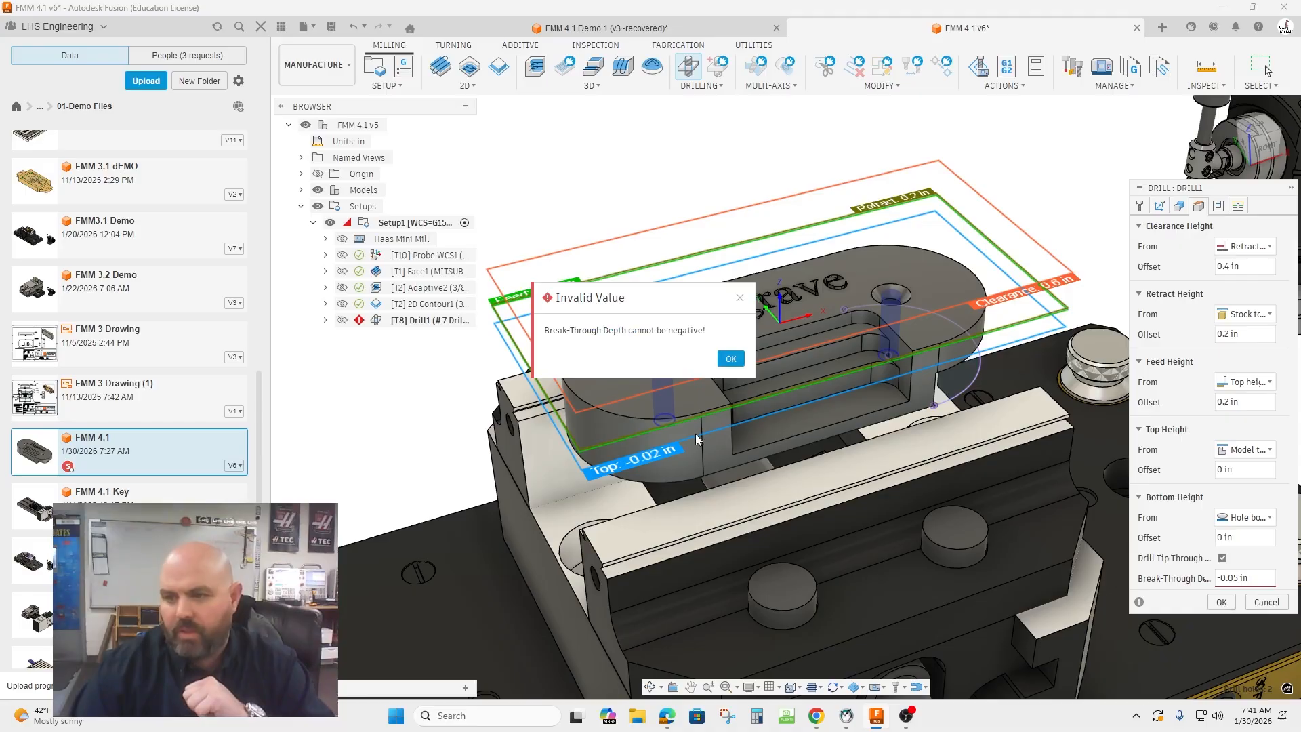
{"action": "left_click", "coordinate": [730, 358]}
{"action": "left_click", "coordinate": [1246, 578]}
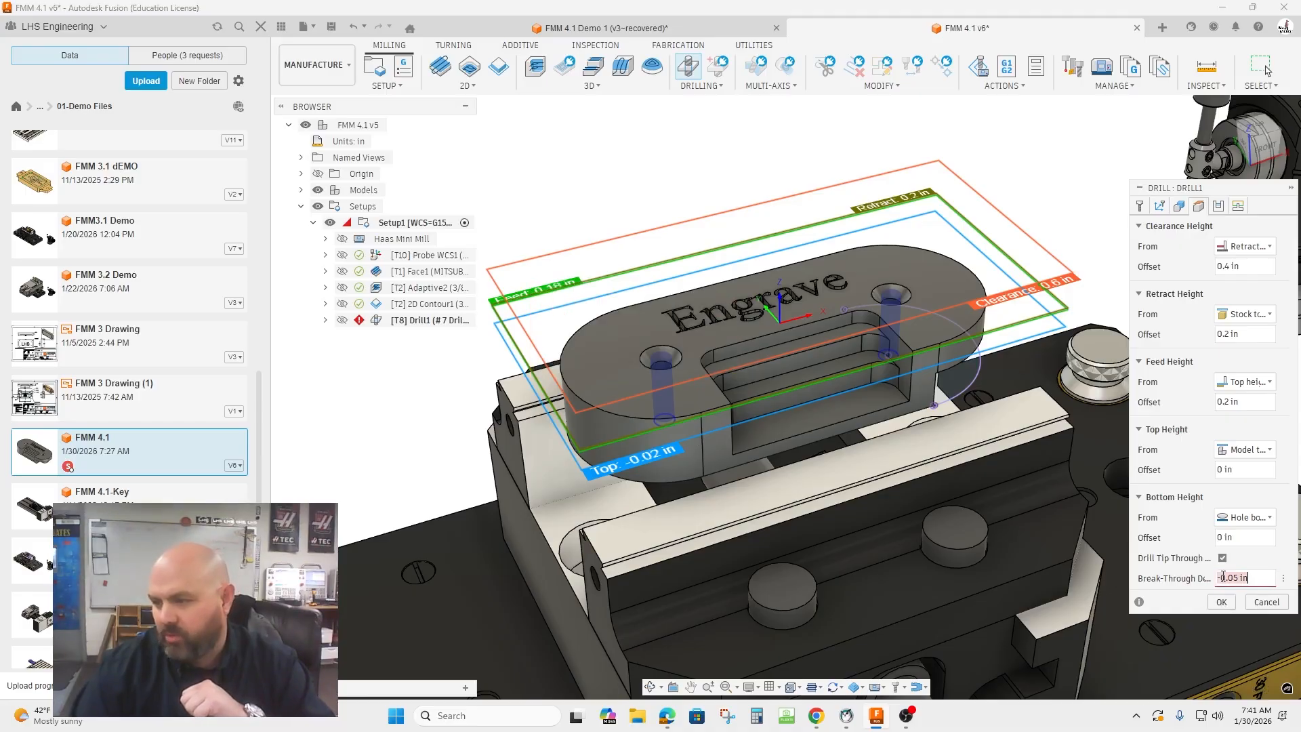
{"action": "key", "text": "BackSpace"}
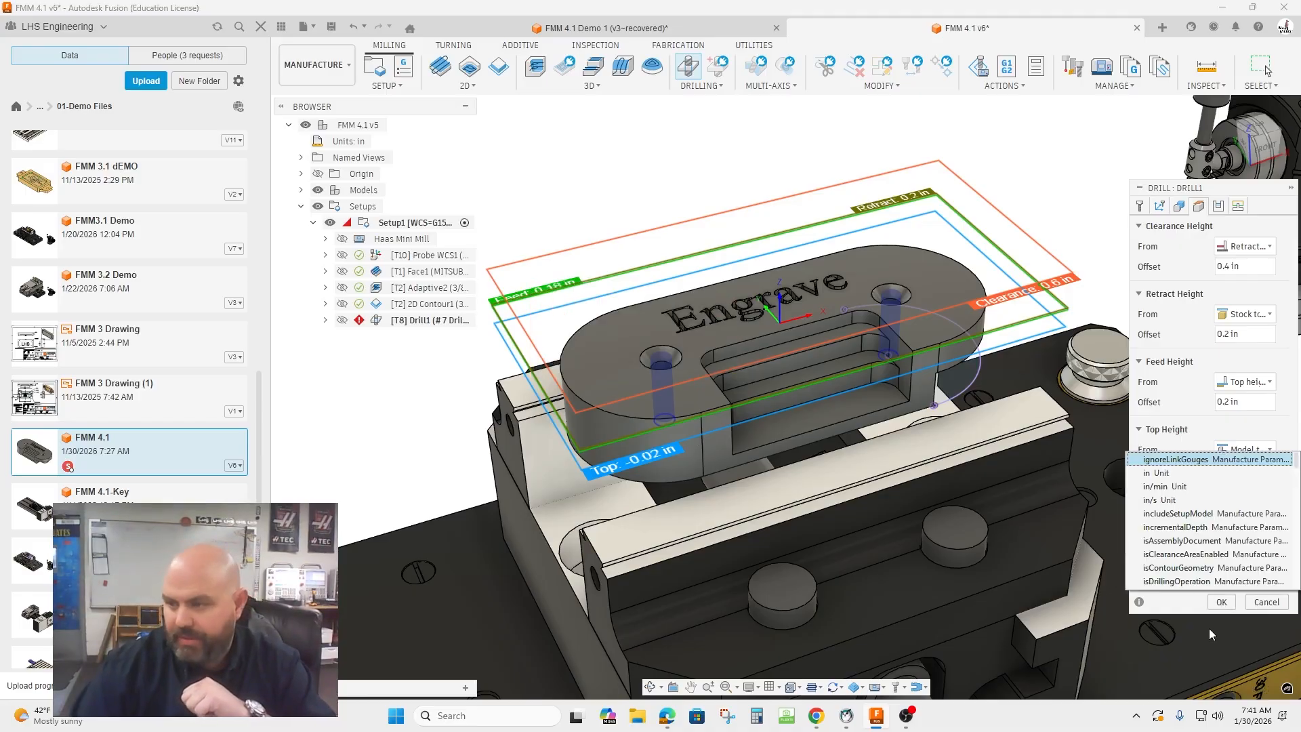
{"action": "left_click", "coordinate": [1088, 189]}
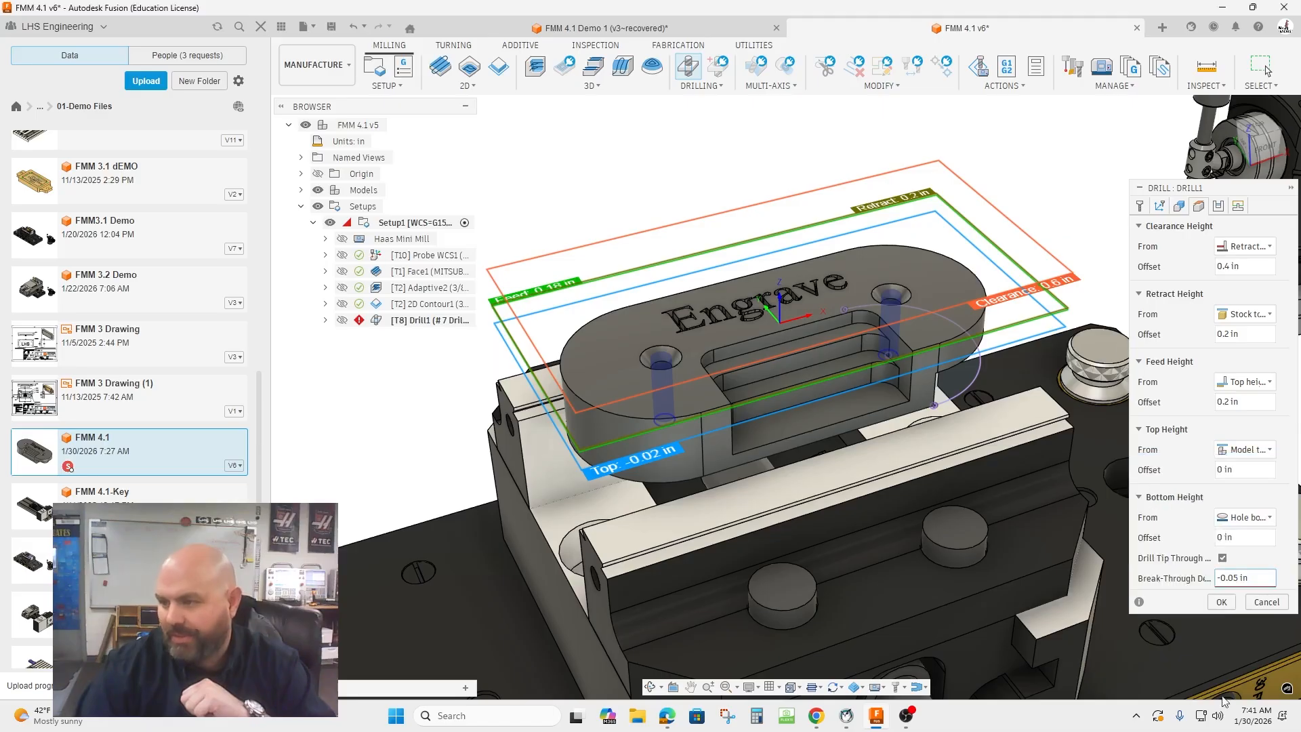
{"action": "left_click", "coordinate": [1223, 601]}
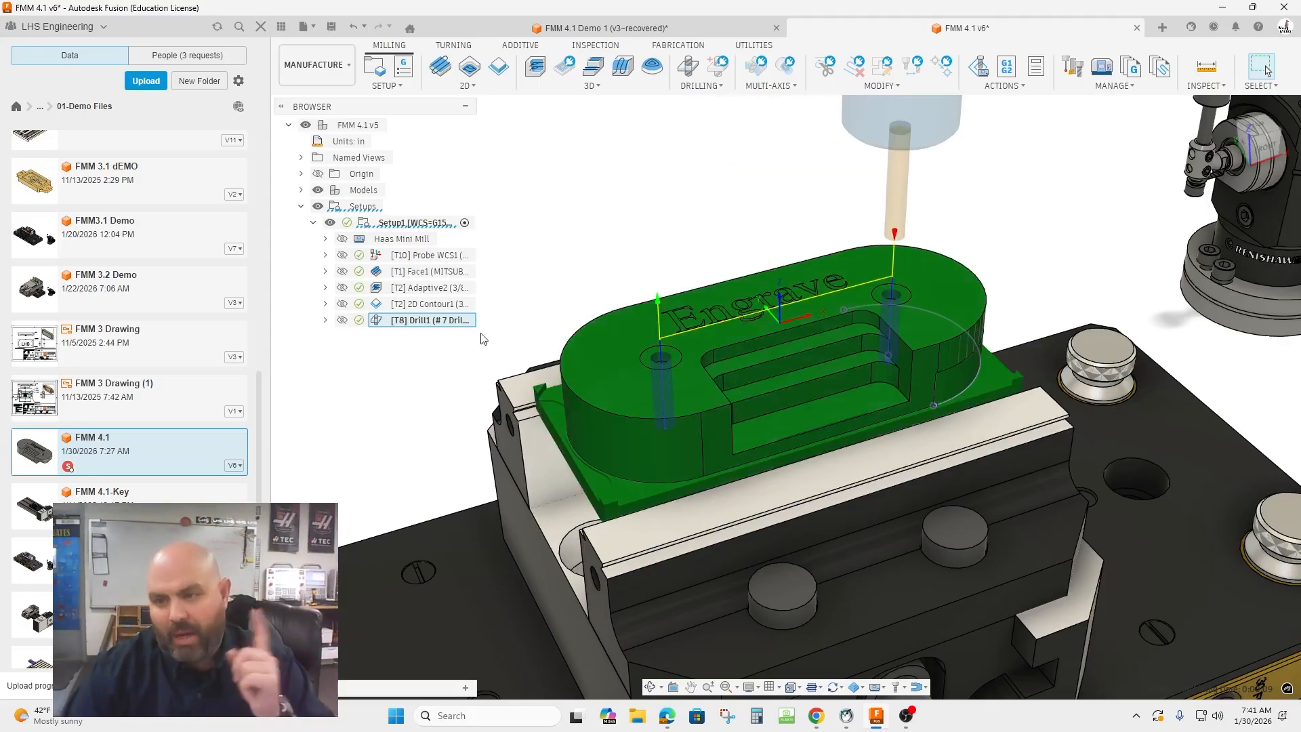
Step: Create a second Drill operation using tool 5, the 1/2 Countersink 82 from the FMM-Student library
{"action": "left_click", "coordinate": [682, 72]}
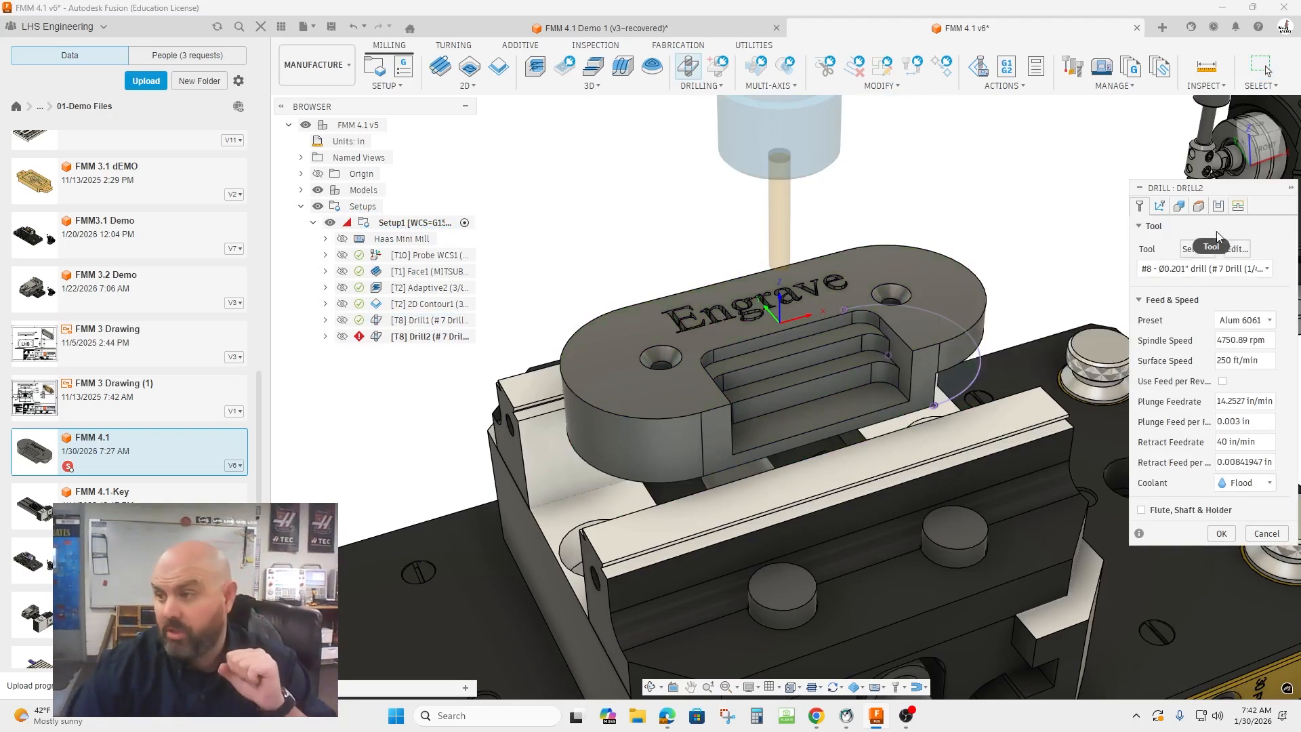
{"action": "left_click", "coordinate": [1197, 248]}
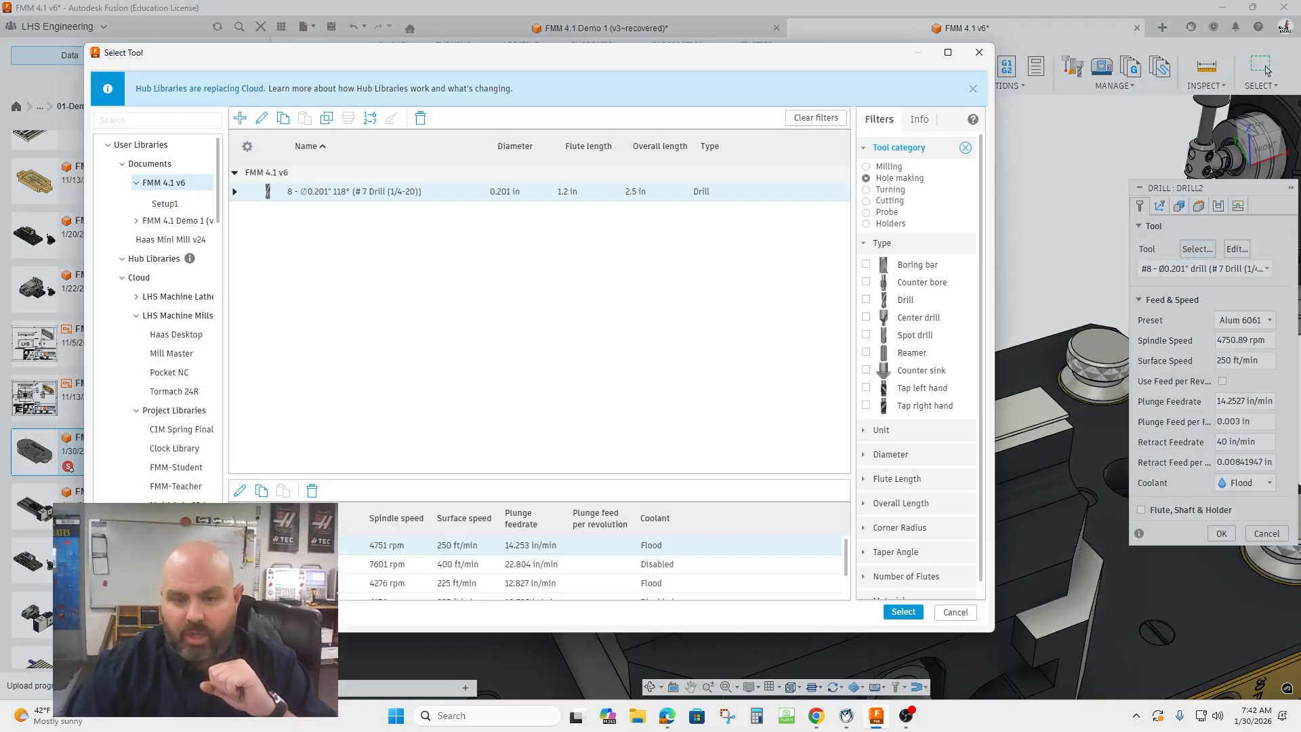
{"action": "left_click", "coordinate": [194, 468]}
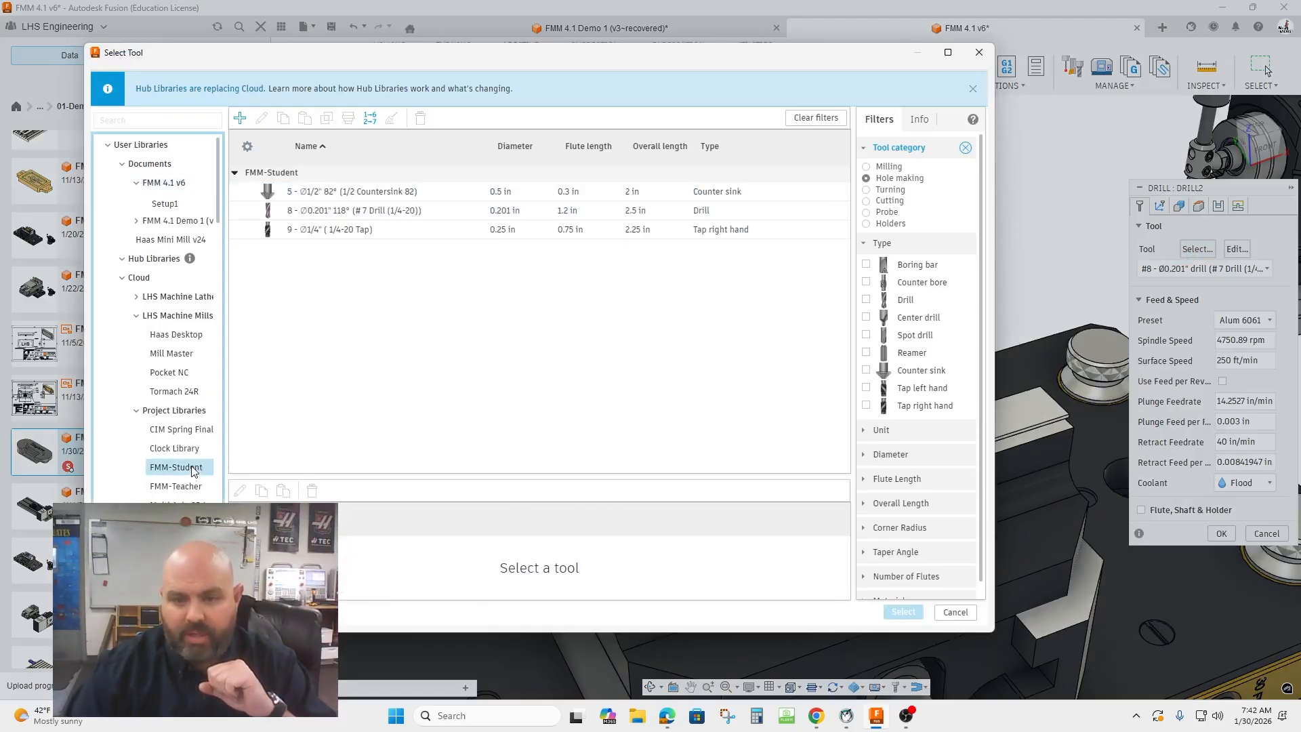
{"action": "left_click", "coordinate": [292, 191]}
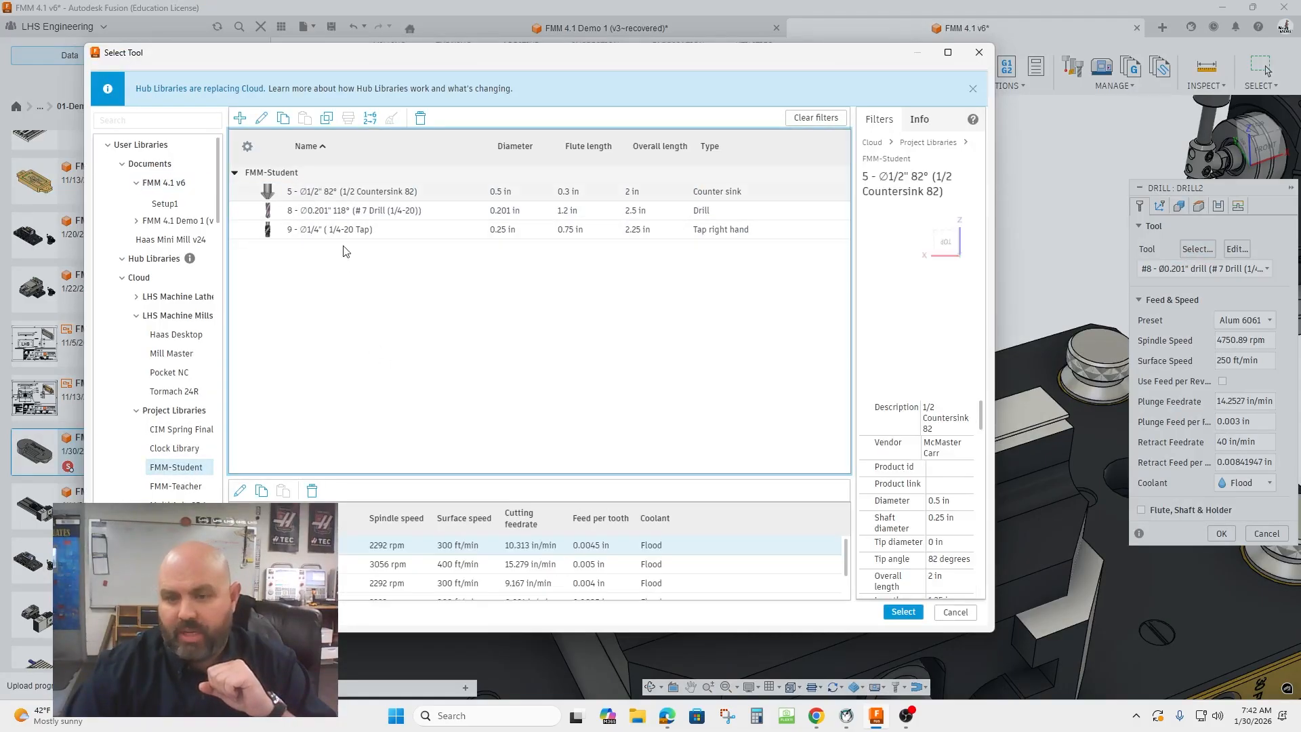
{"action": "left_click", "coordinate": [903, 611]}
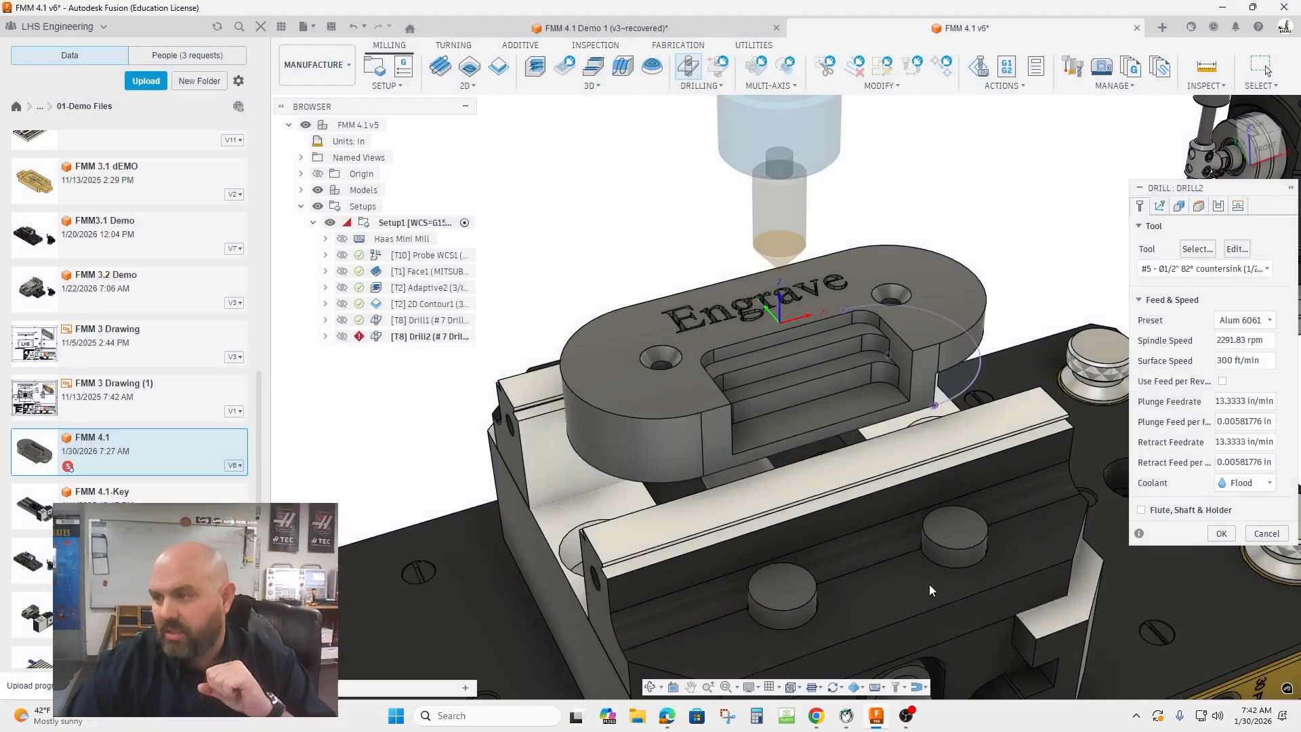
Step: Apply the countersink operation to the selected countersink face and all others of the same diameter, and generate its toolpath
{"action": "left_click", "coordinate": [1180, 211]}
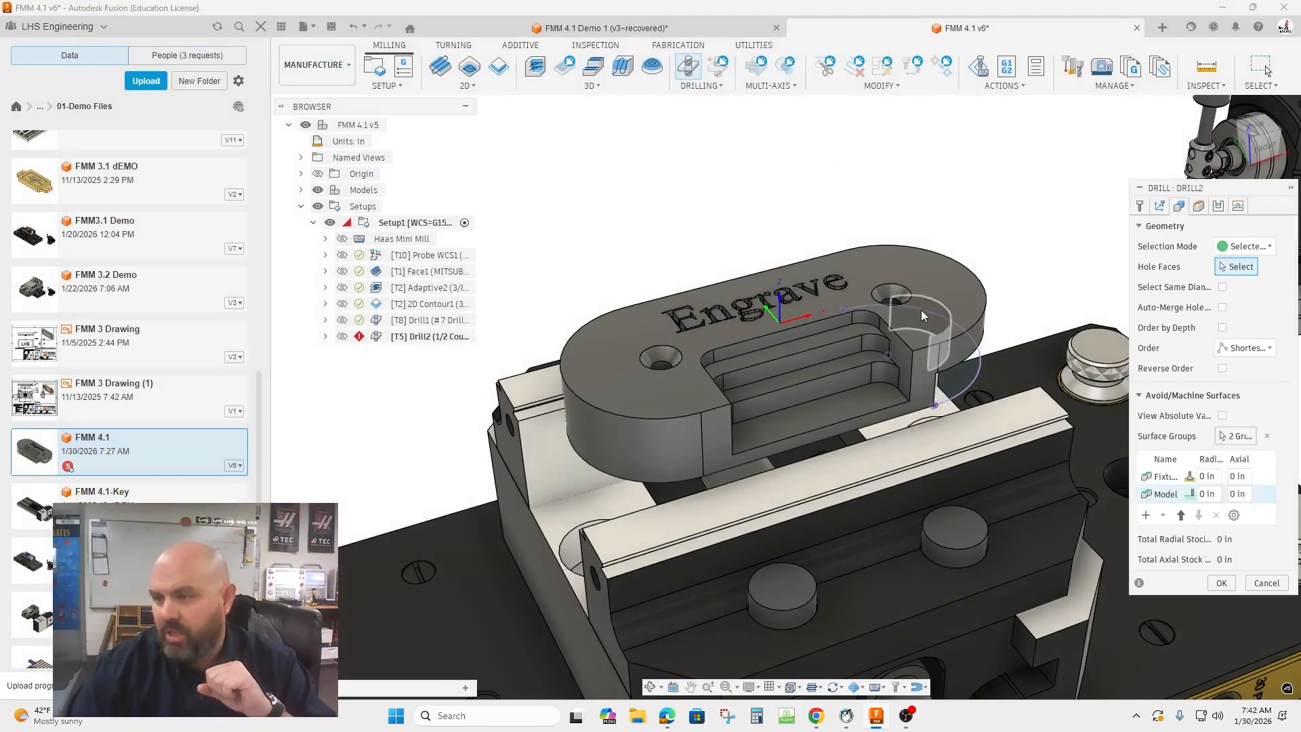
{"action": "left_click", "coordinate": [892, 296]}
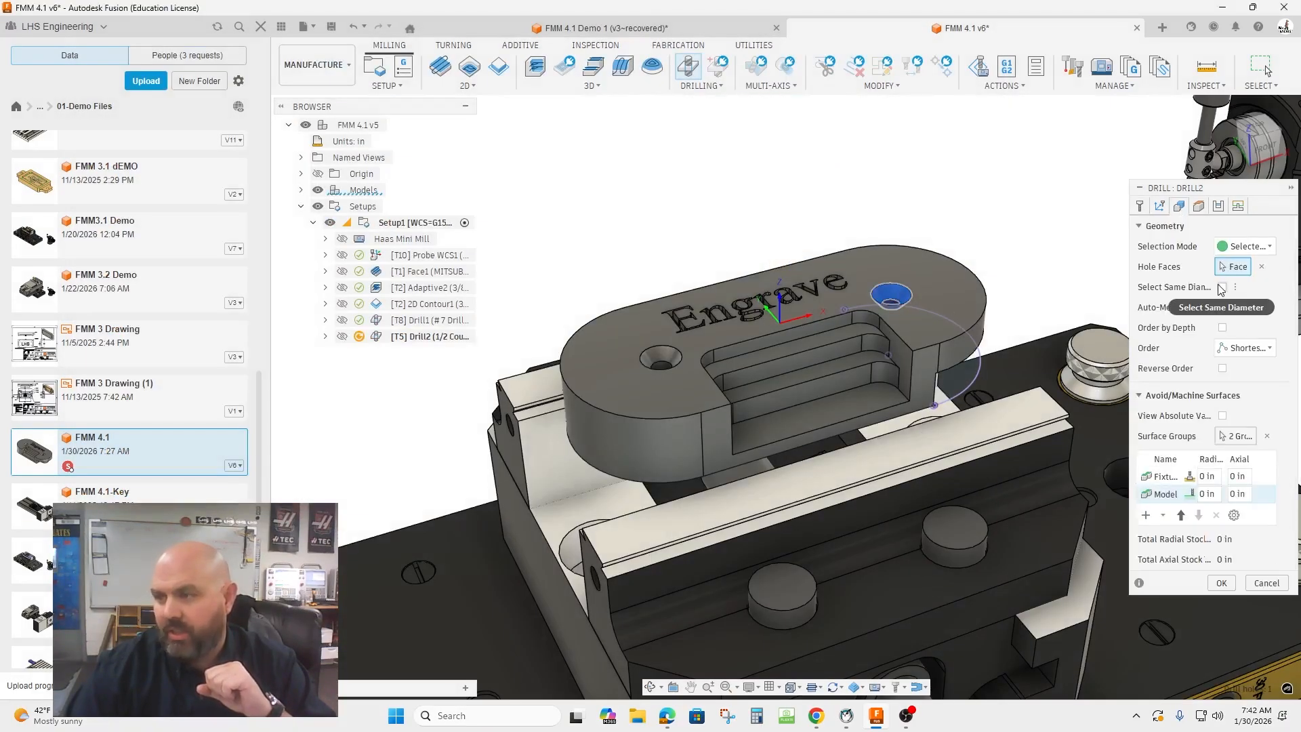
{"action": "left_click", "coordinate": [1222, 286]}
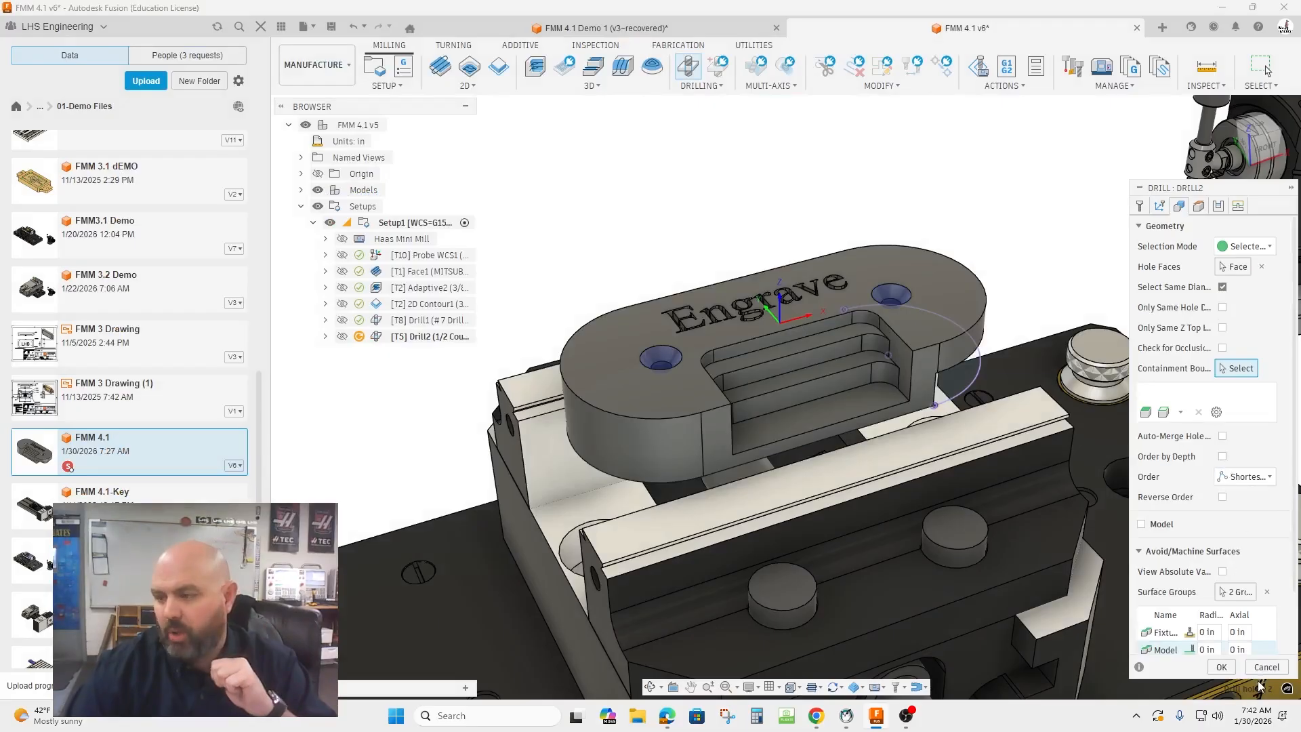
{"action": "left_click", "coordinate": [1221, 667]}
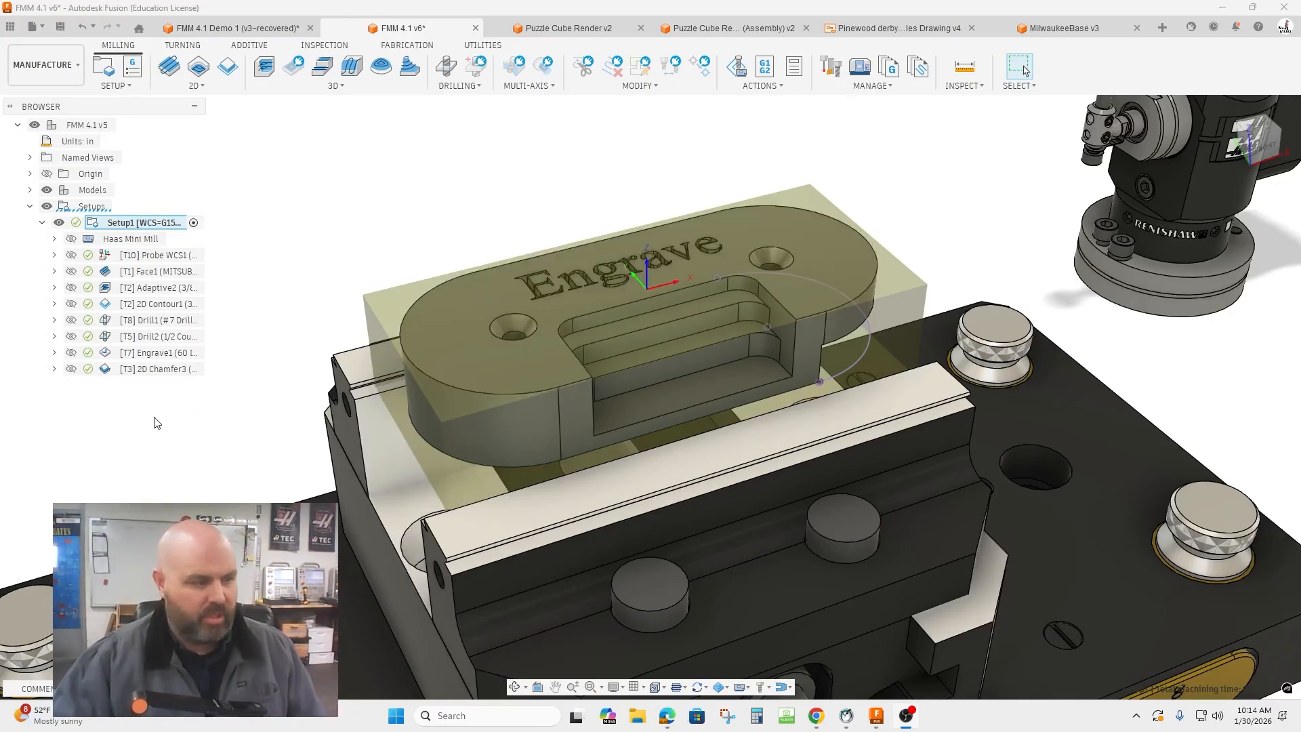
Step: Delete tool 7, the 60 deg F1 Engraving tool, from the FMM-Student tool library
{"action": "left_click", "coordinate": [831, 67]}
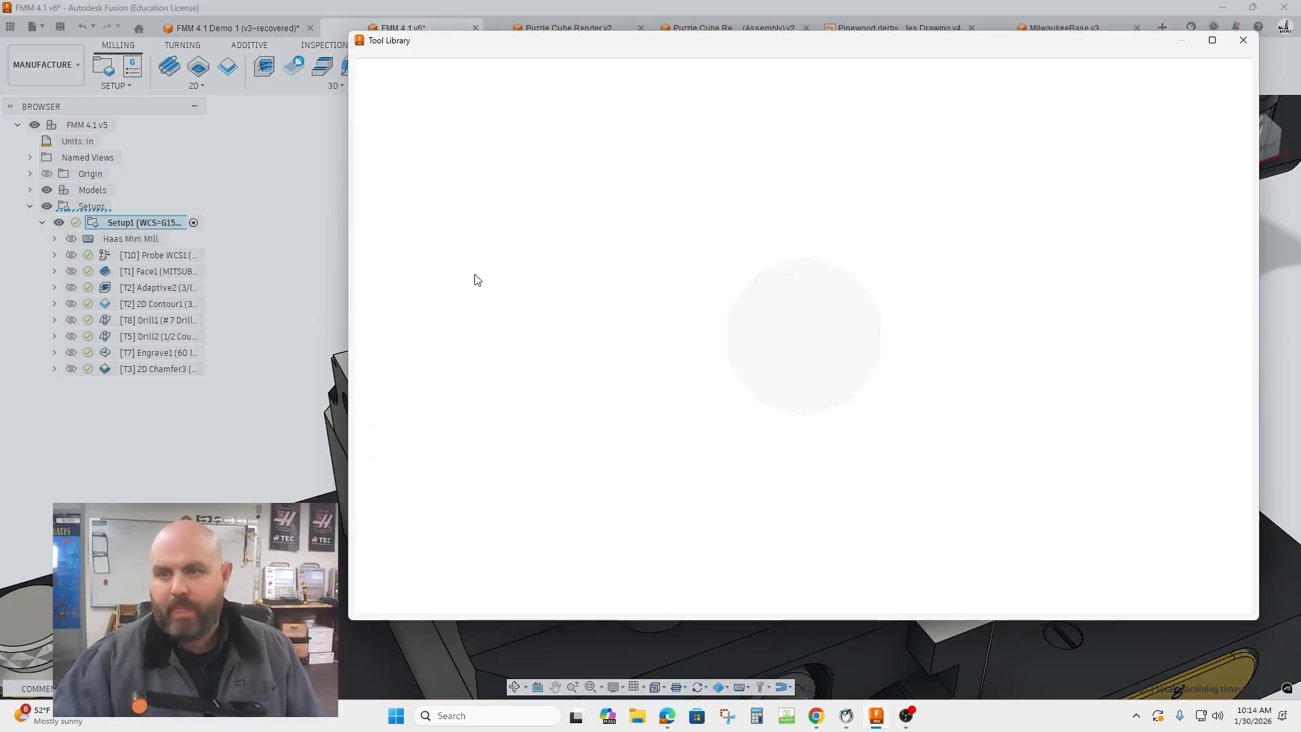
{"action": "left_click_drag", "start_coordinate": [603, 47], "coordinate": [388, 55]}
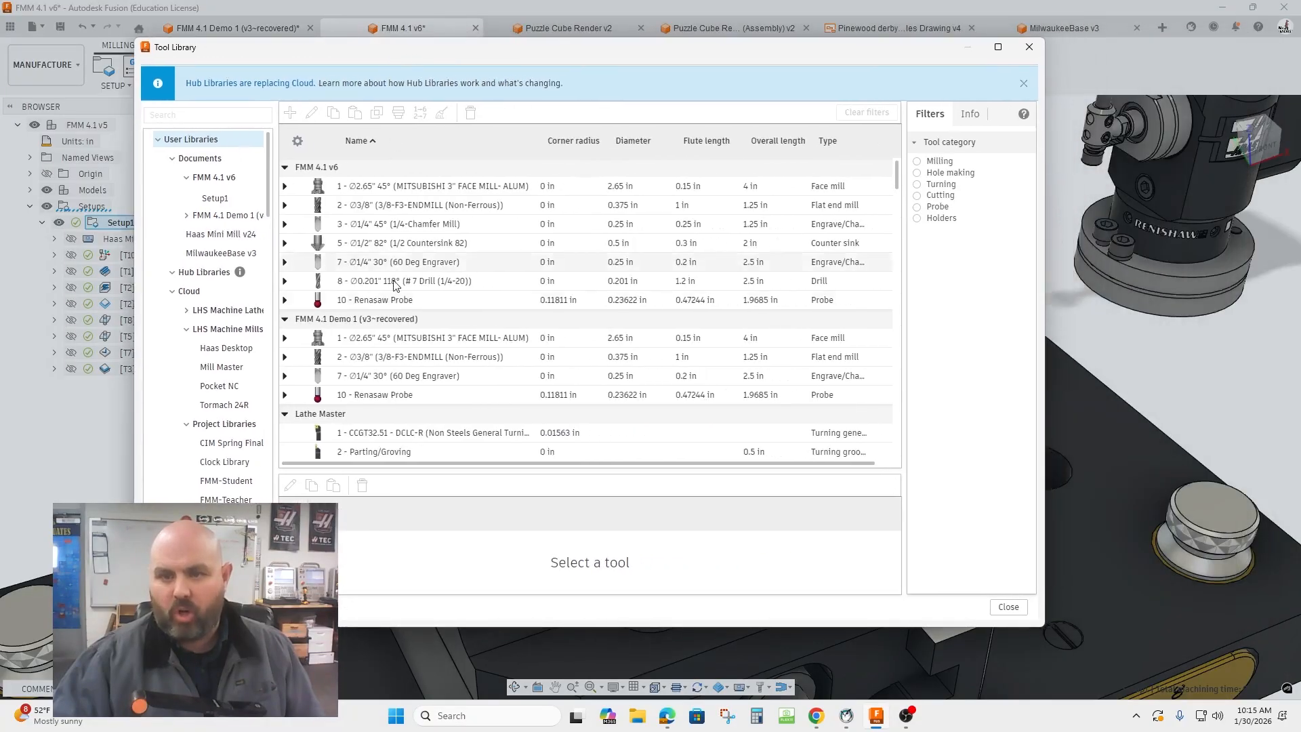
{"action": "left_click", "coordinate": [227, 481]}
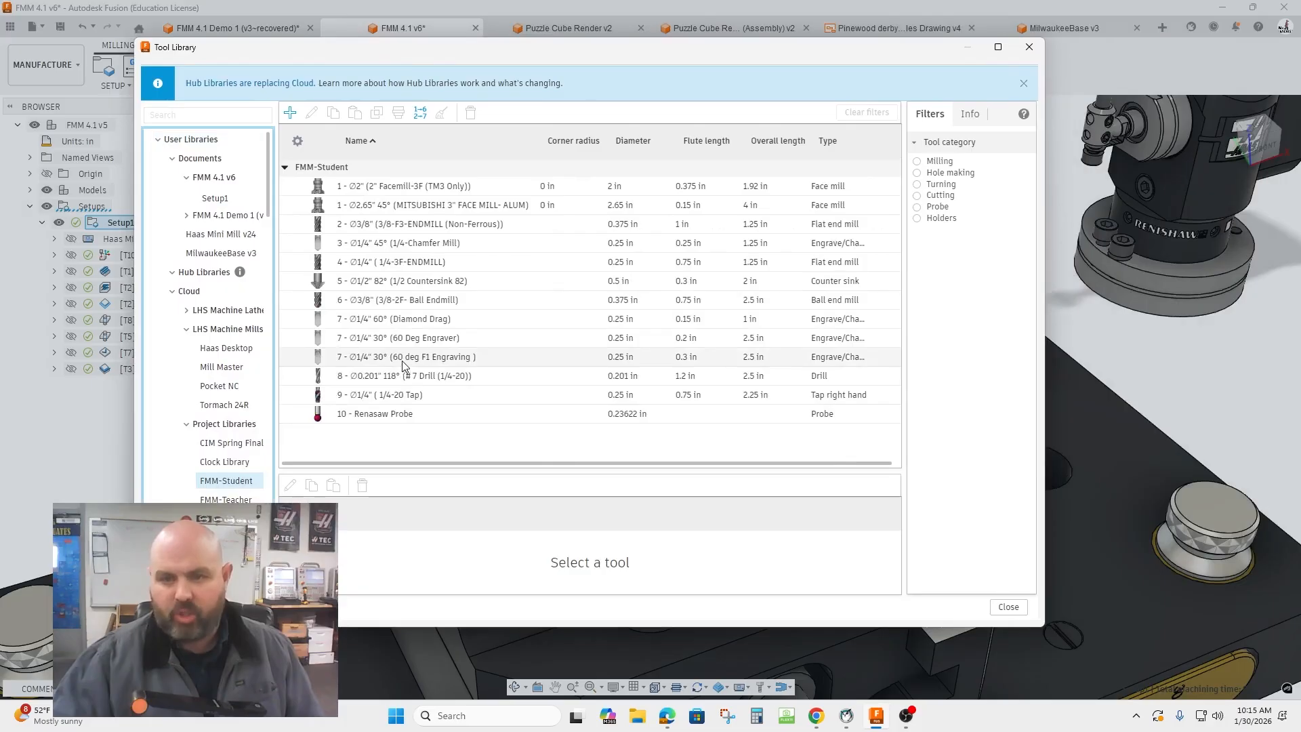
{"action": "left_click", "coordinate": [403, 365]}
{"action": "right_click", "coordinate": [401, 361]}
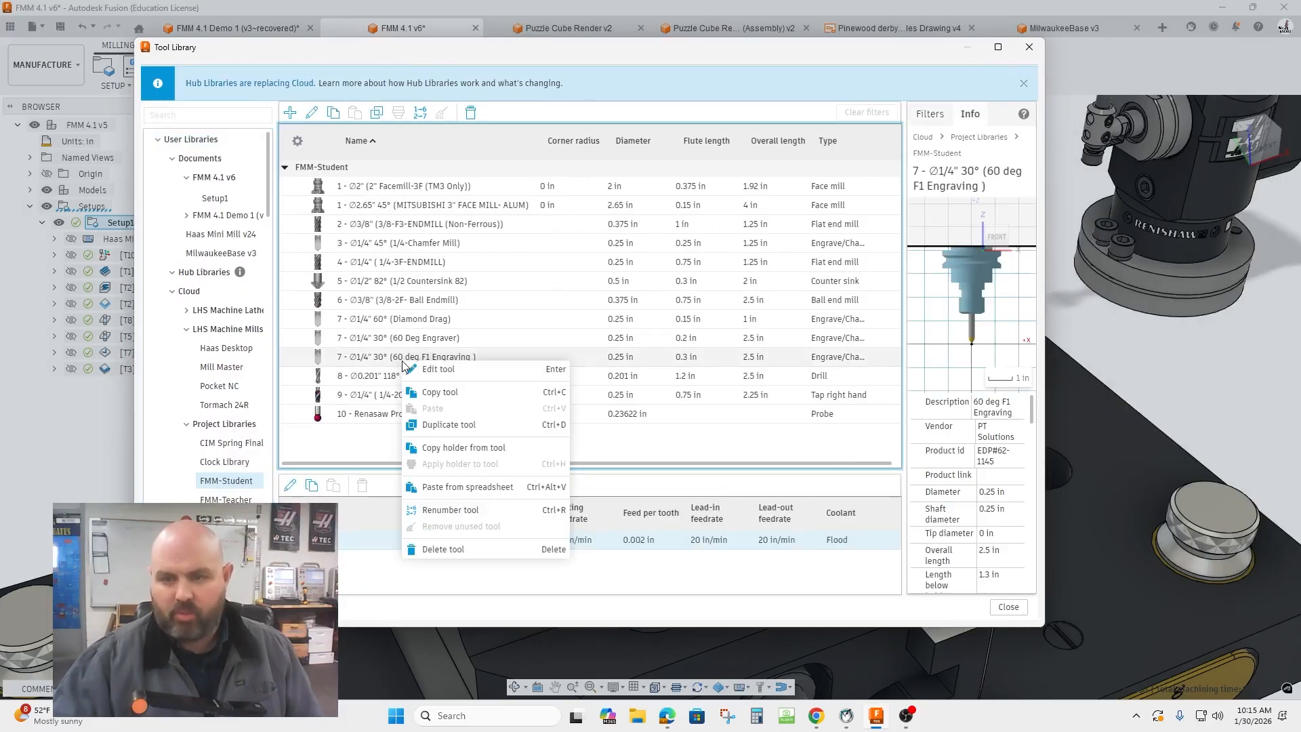
{"action": "left_click", "coordinate": [453, 552]}
{"action": "left_click", "coordinate": [641, 423]}
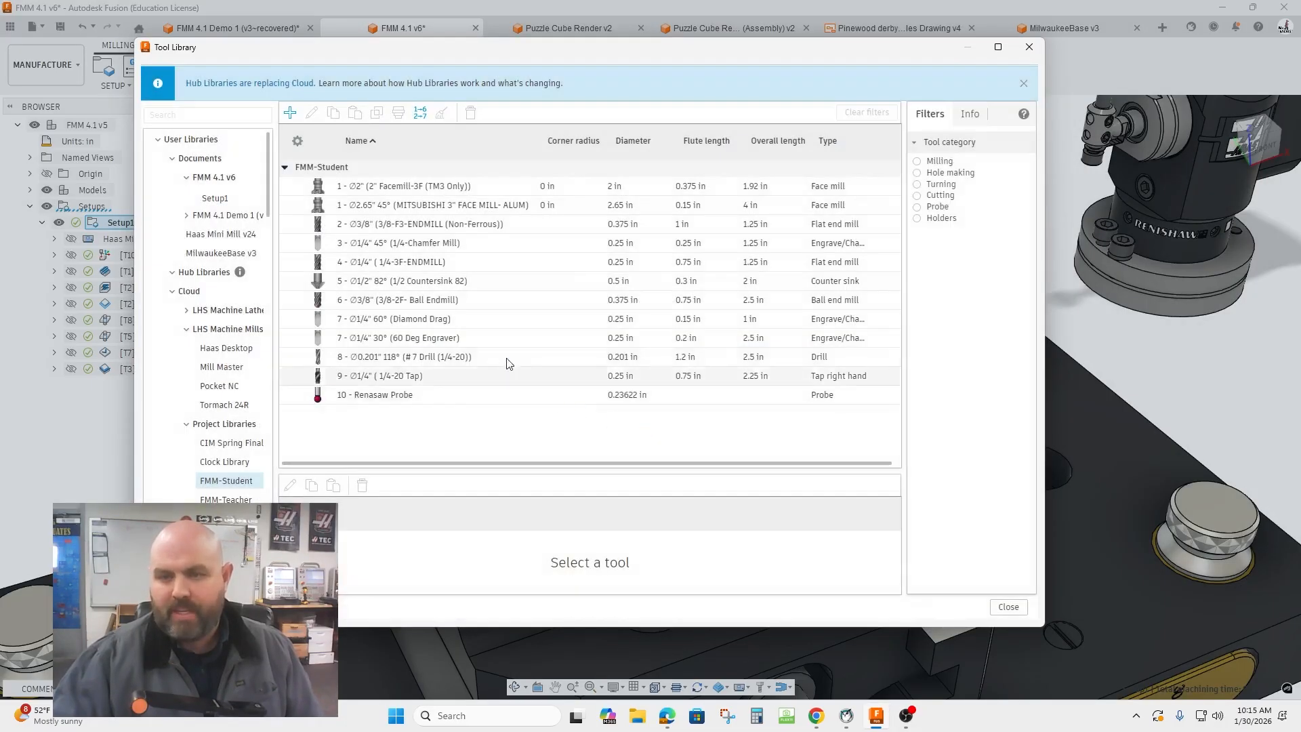
Step: Add a new Engrave/Chamfer mill to the FMM-Student library with the description "1/4 F1 60deg Engraver"
{"action": "left_click", "coordinate": [291, 114]}
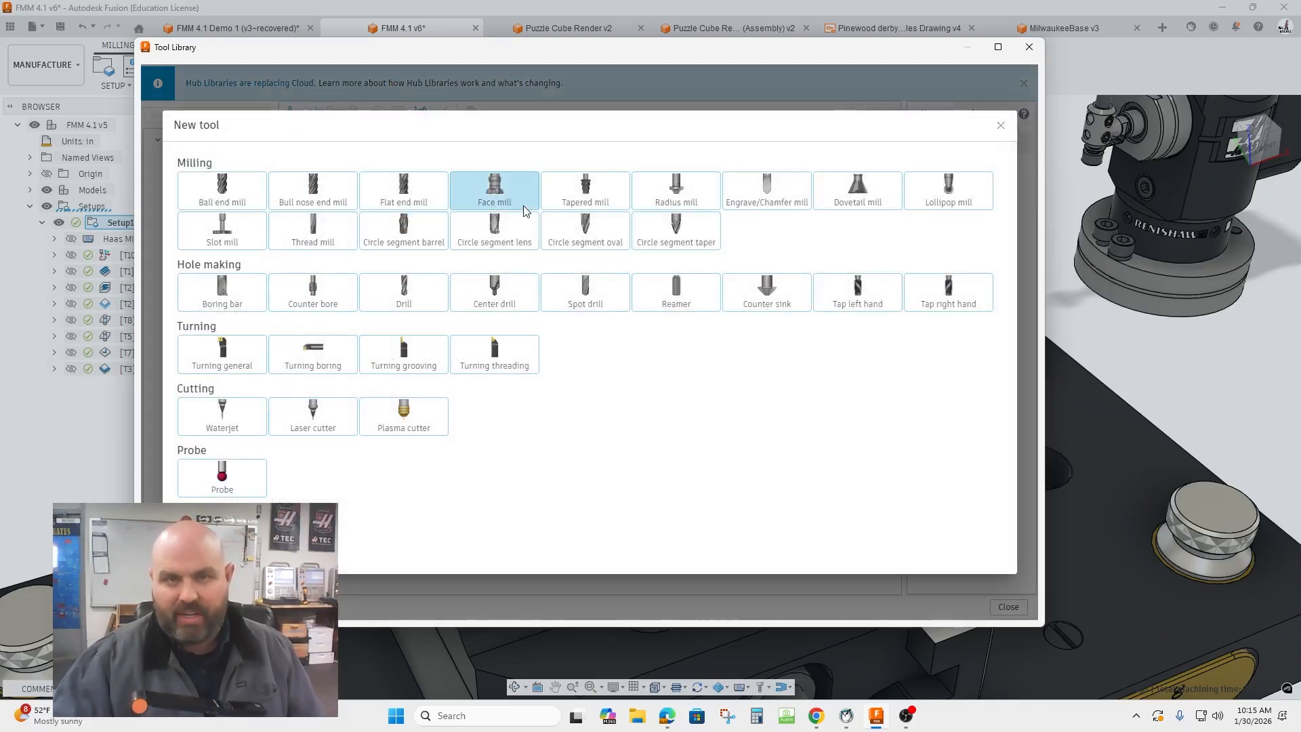
{"action": "left_click", "coordinate": [759, 204]}
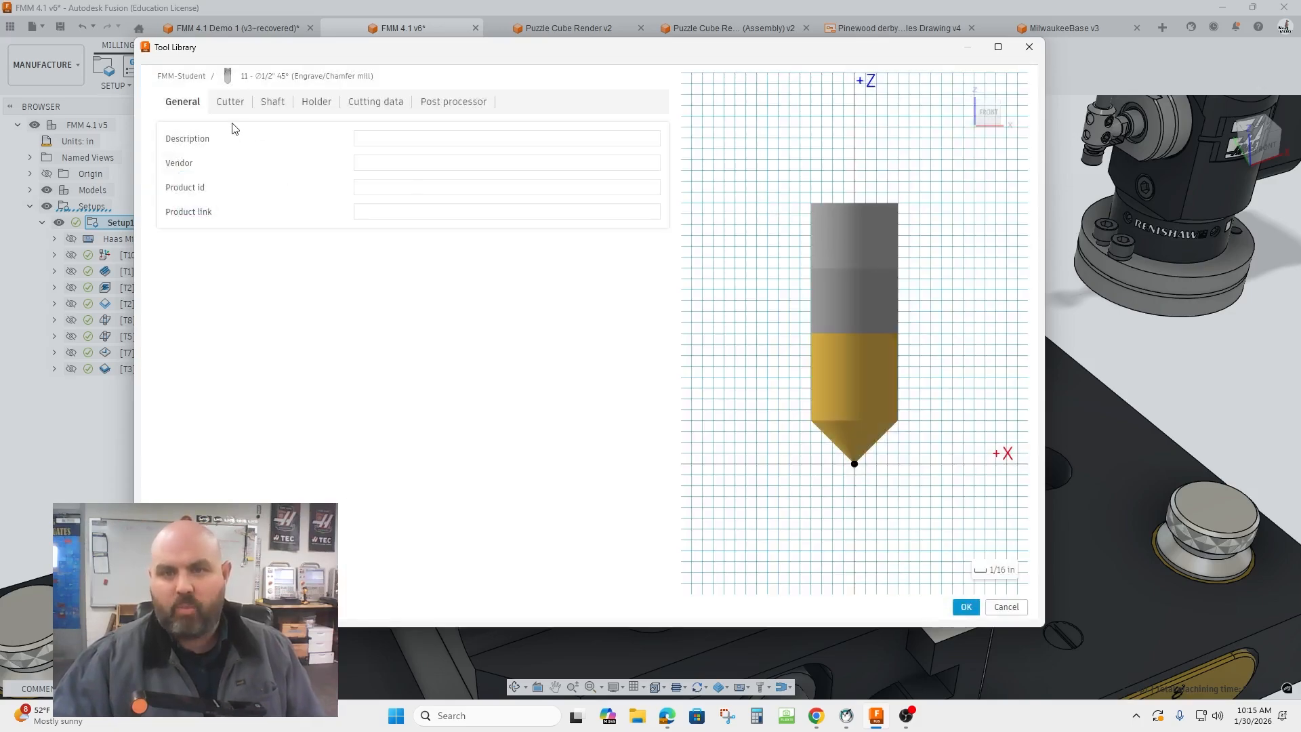
{"action": "left_click", "coordinate": [357, 141]}
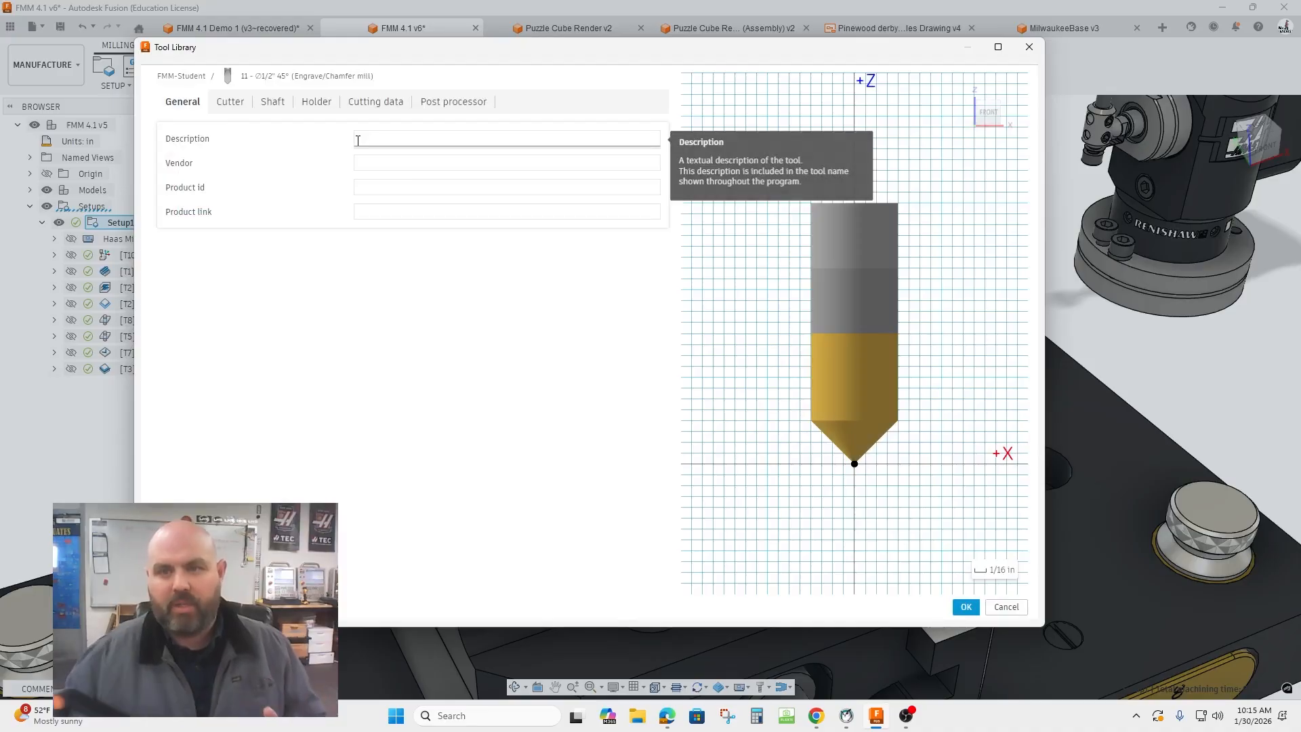
{"action": "left_click", "coordinate": [358, 140]}
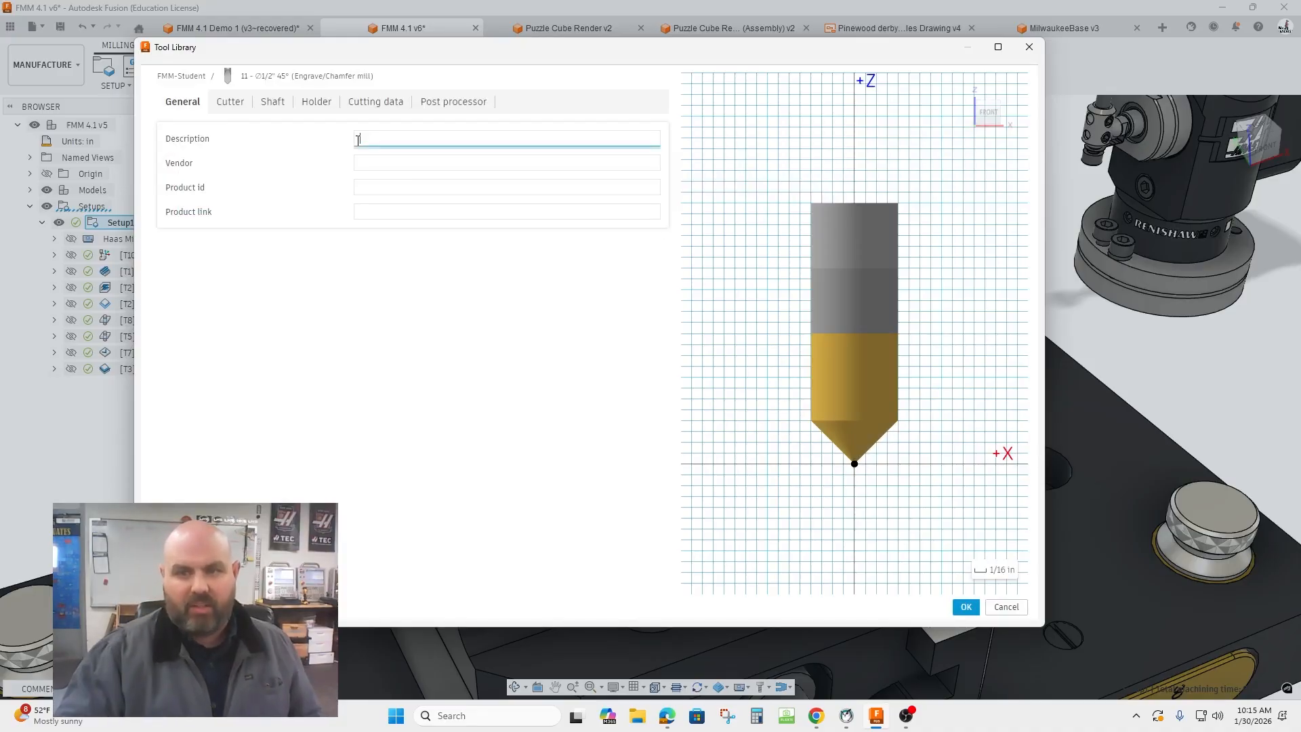
{"action": "type", "text": "T"}
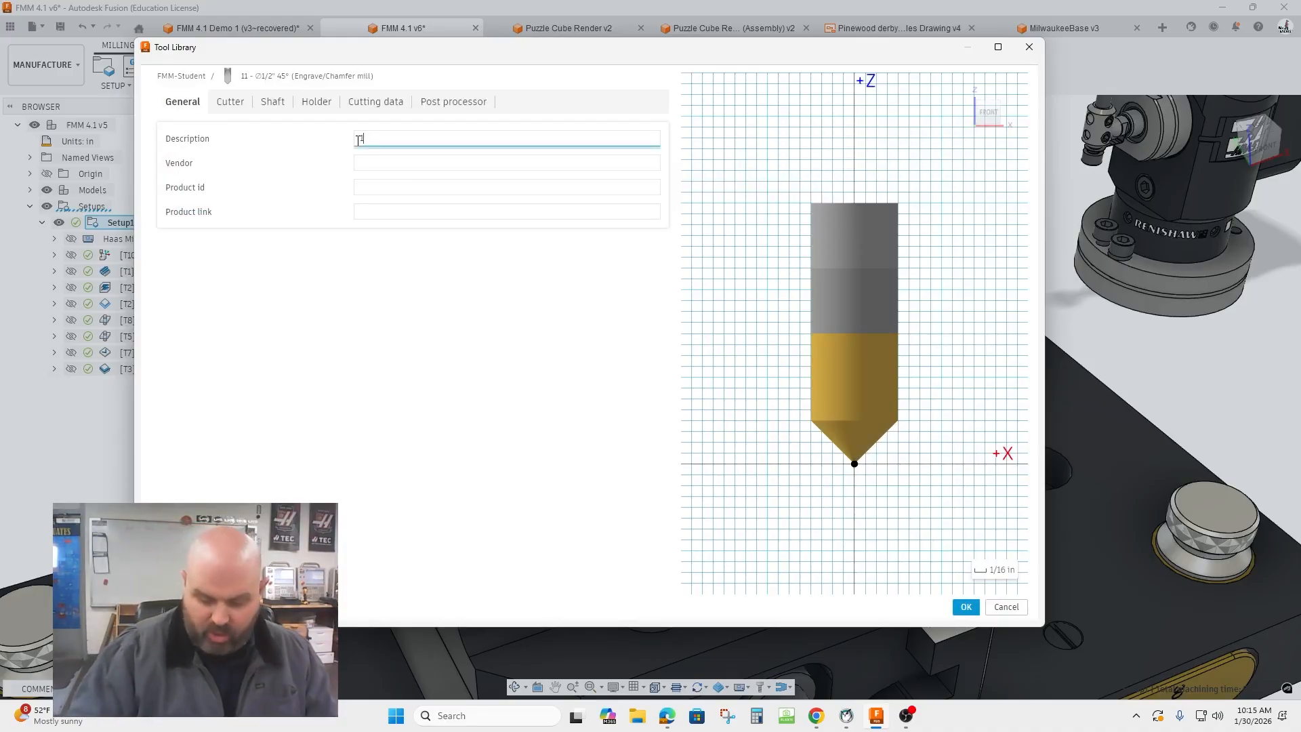
{"action": "type", "text": "/4 F1 60deg Engraver"}
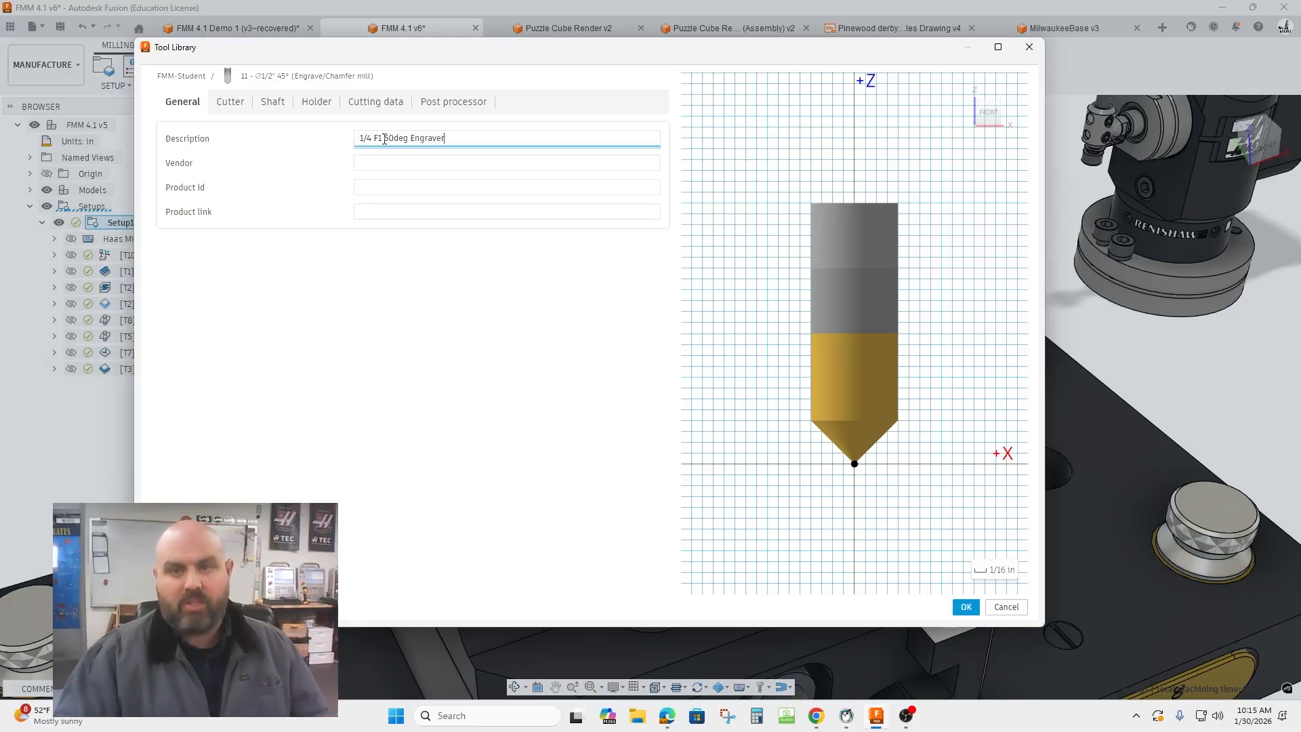
Step: Enter "Pt Solutions" as the new engraver's vendor and 62-1145 as its product id
{"action": "left_click", "coordinate": [375, 165]}
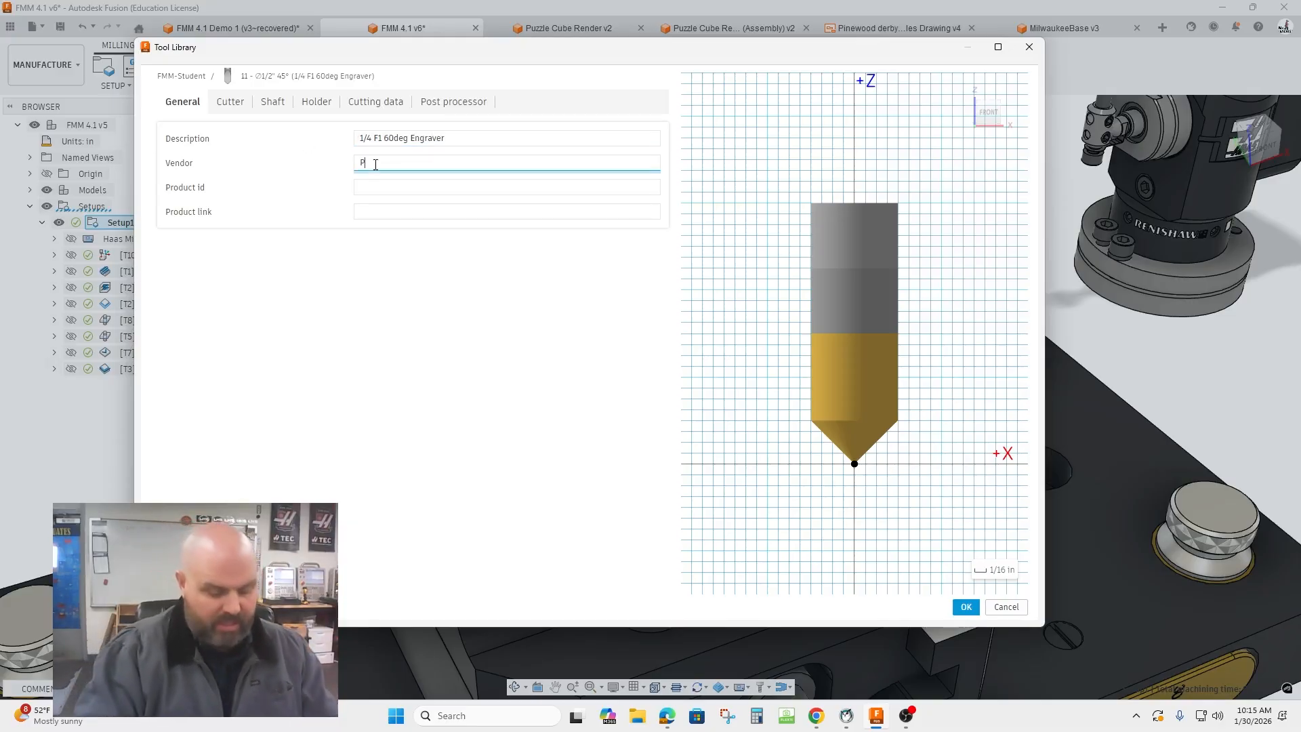
{"action": "type", "text": "Pt Solutions"}
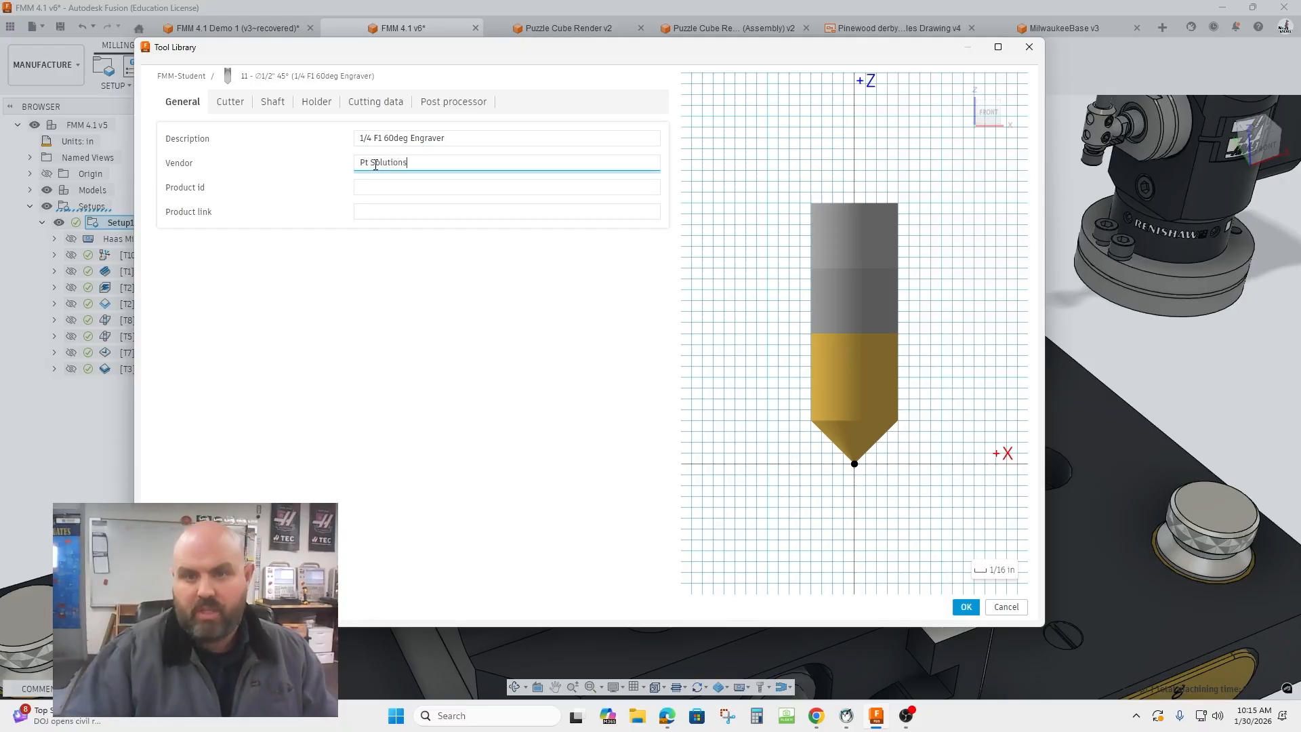
{"action": "left_click", "coordinate": [410, 189]}
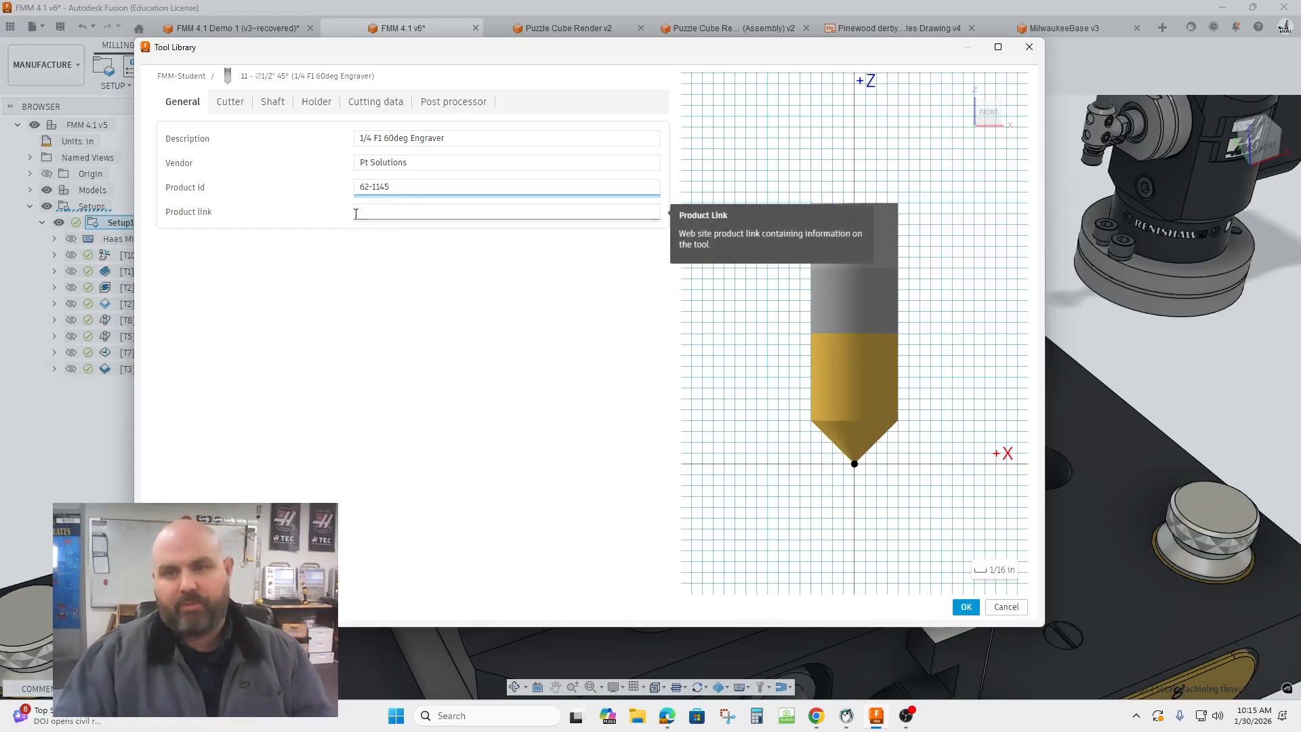
Step: Set the engraver's cutter to 1 flute and its material to Carbide
{"action": "left_click", "coordinate": [230, 102]}
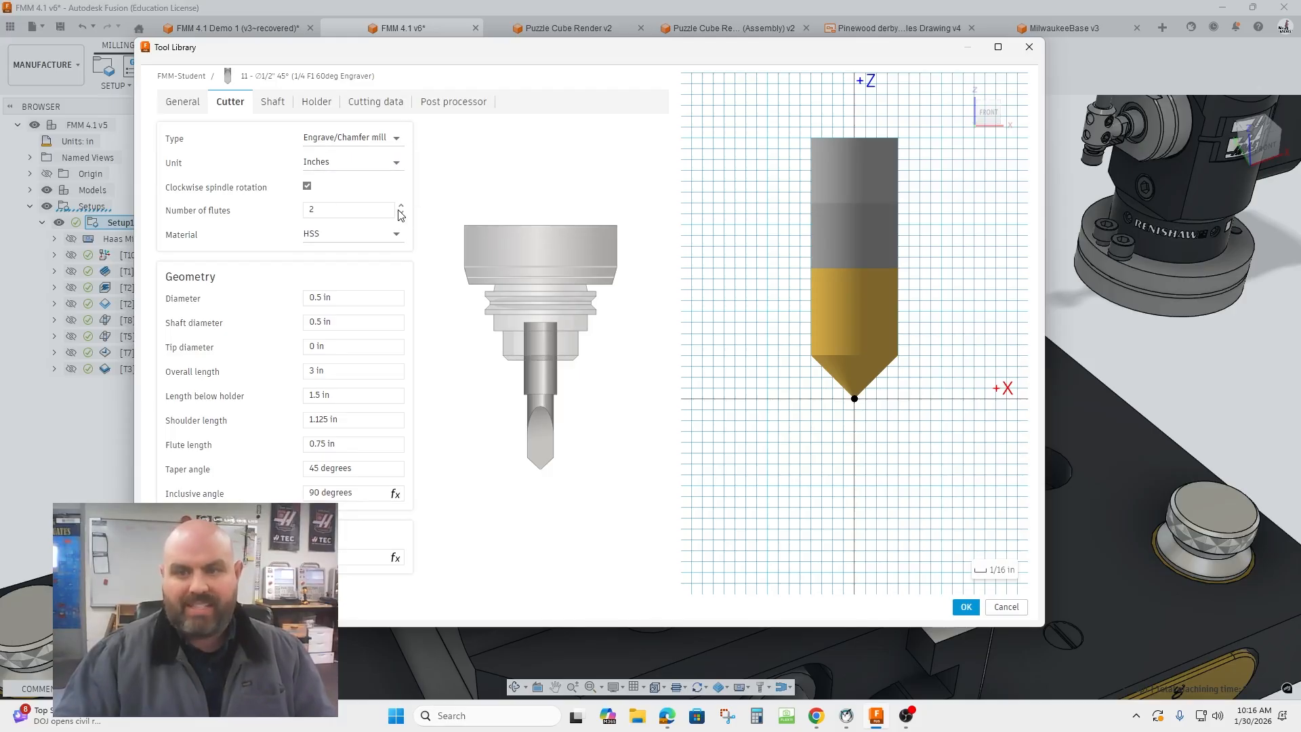
{"action": "left_click", "coordinate": [371, 237]}
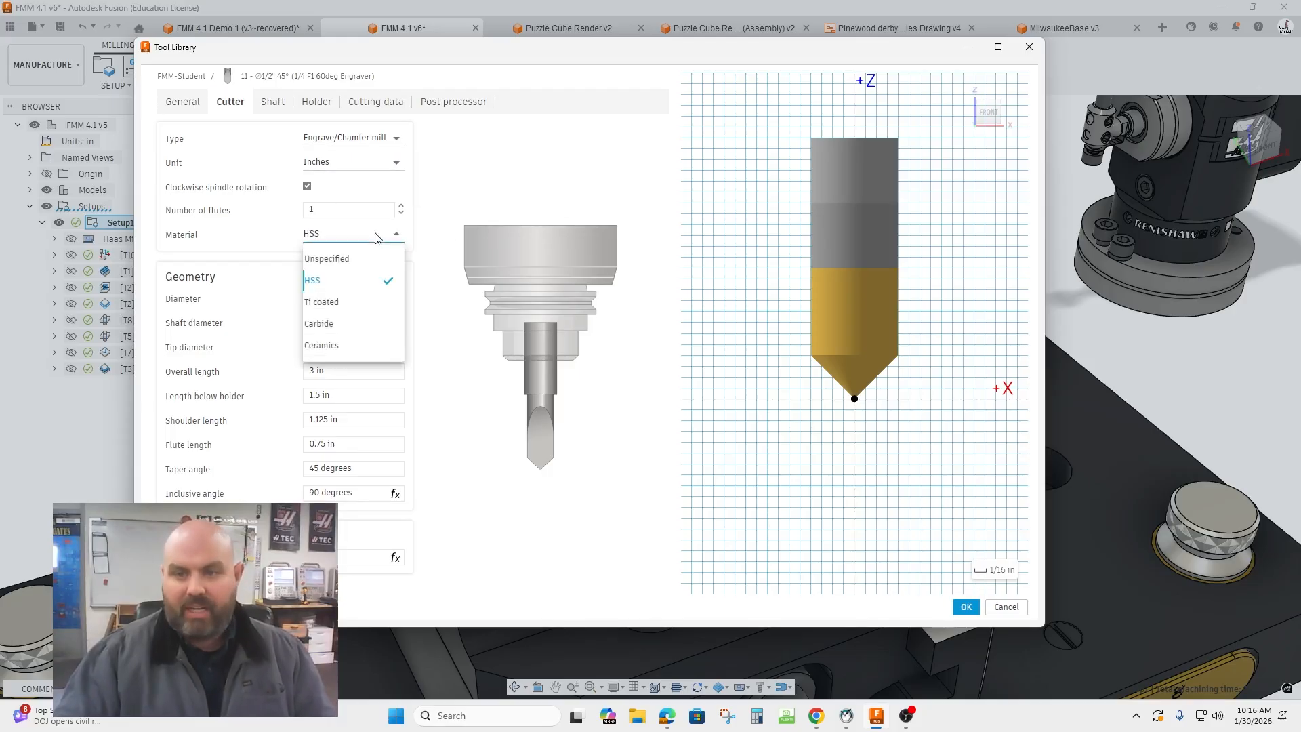
{"action": "left_click", "coordinate": [344, 329]}
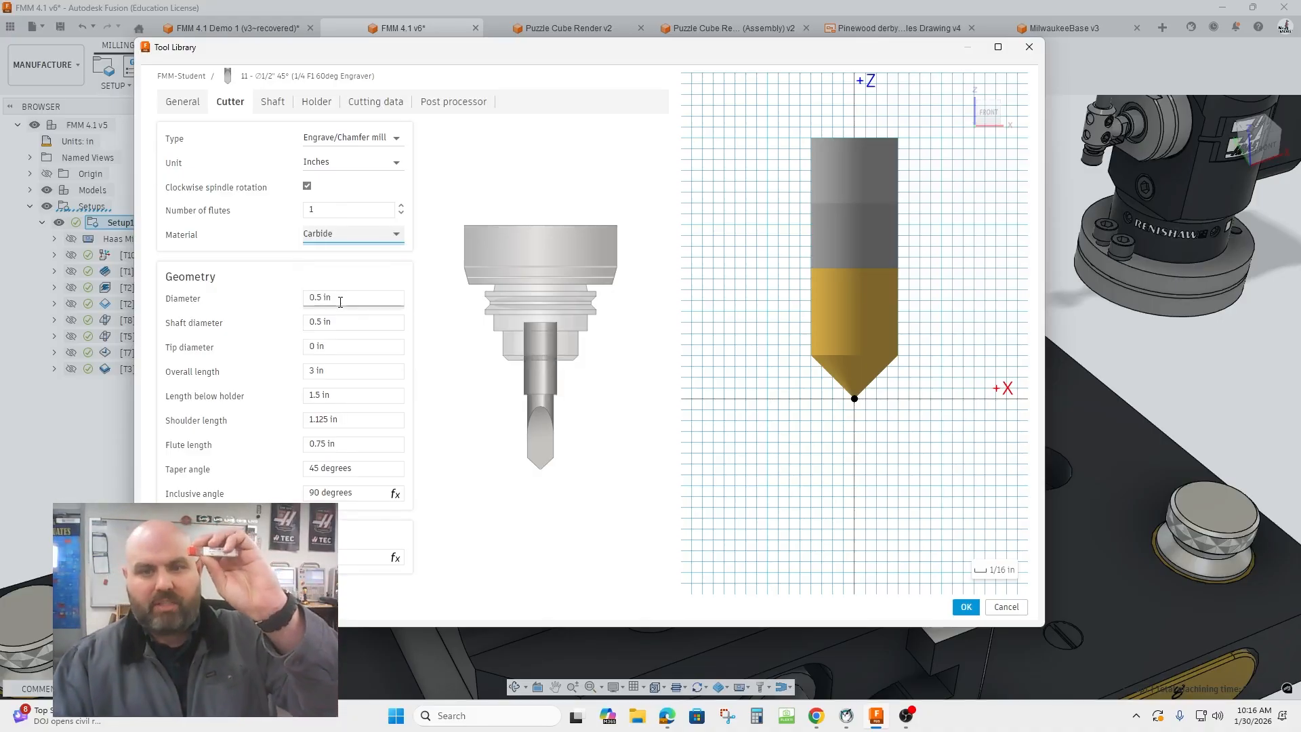
Step: Set both the engraver's cutting diameter and its shaft diameter to 0.25 in
{"action": "left_click", "coordinate": [341, 298]}
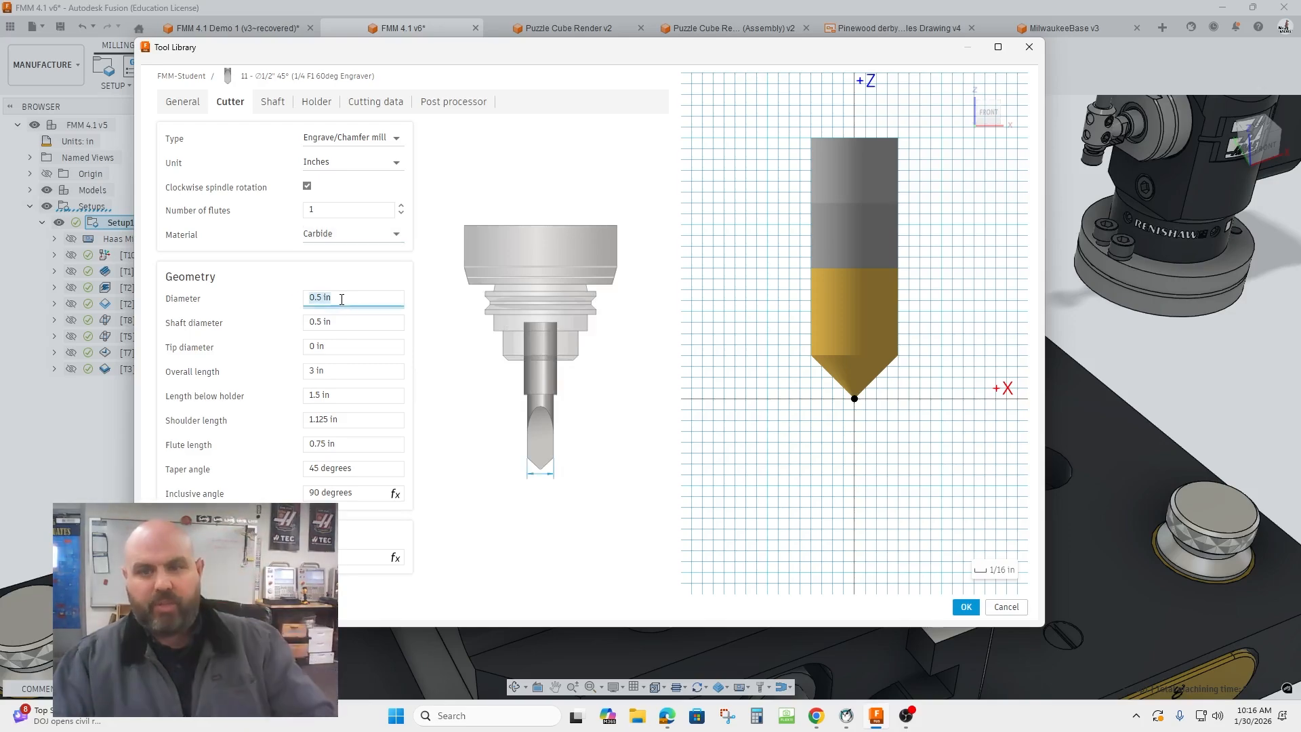
{"action": "type", "text": ".25"}
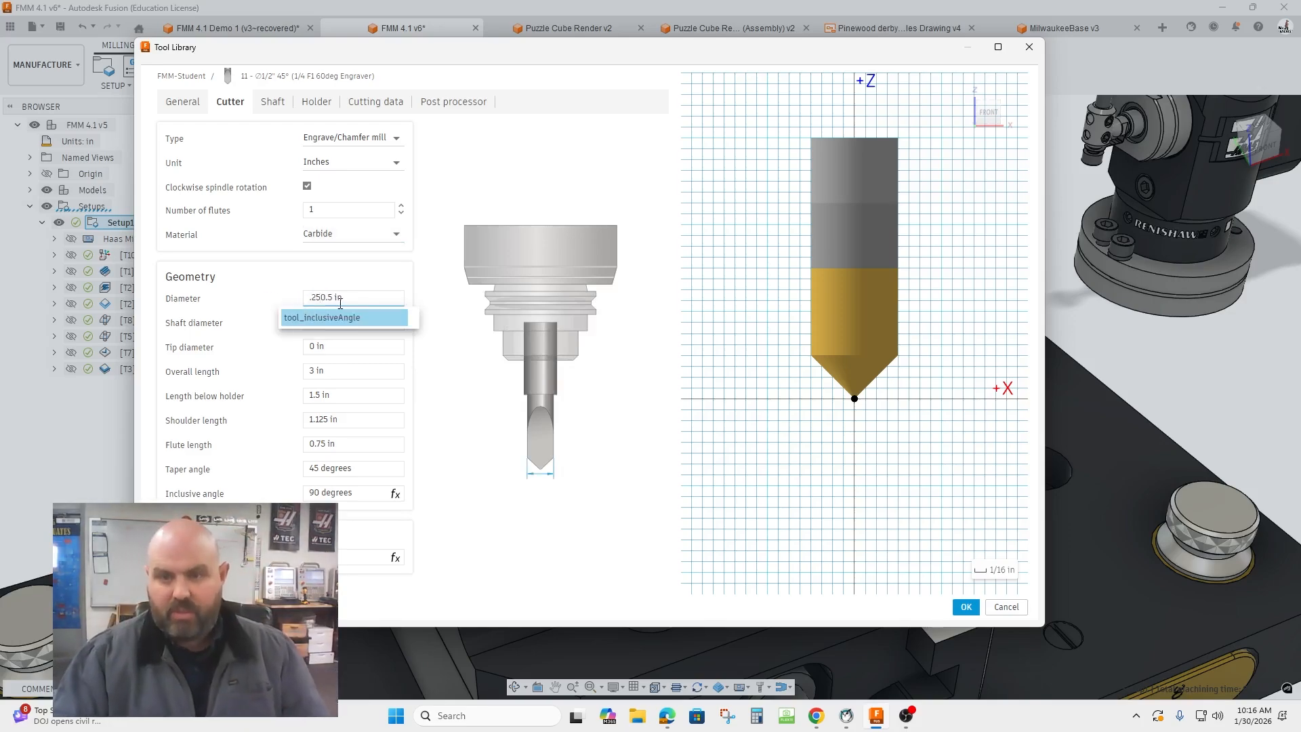
{"action": "type", "text": ".25"}
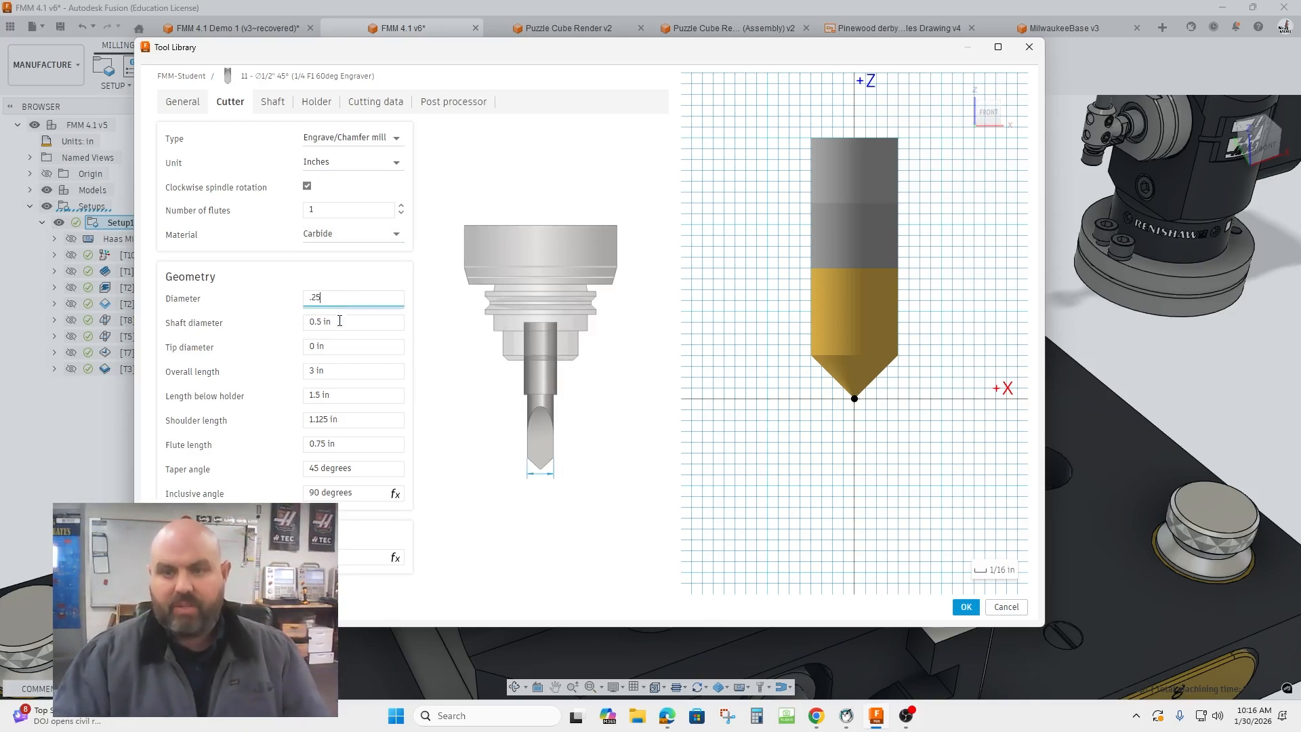
{"action": "left_click", "coordinate": [339, 325]}
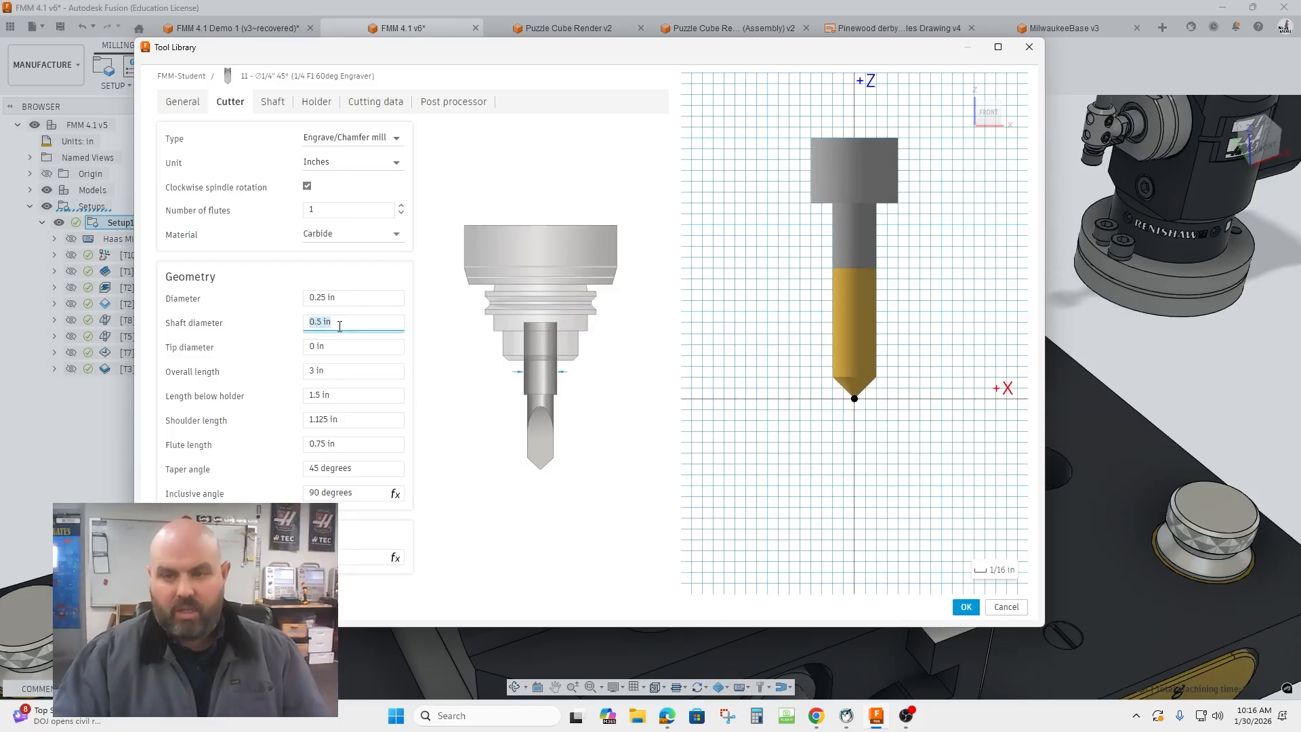
{"action": "type", "text": ".25"}
{"action": "key", "text": "Return"}
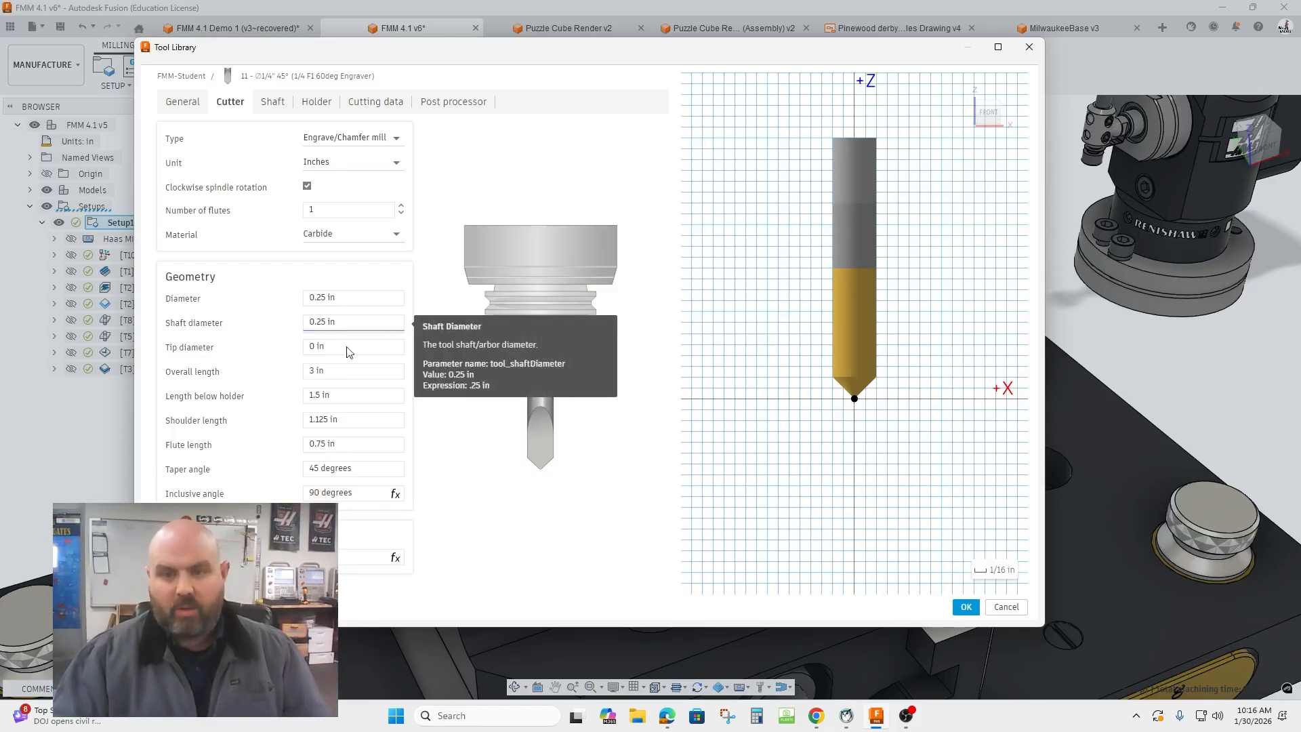
Step: Set the engraver's overall length to 2.5 in and its length below holder to 1.3 in
{"action": "left_click", "coordinate": [350, 347]}
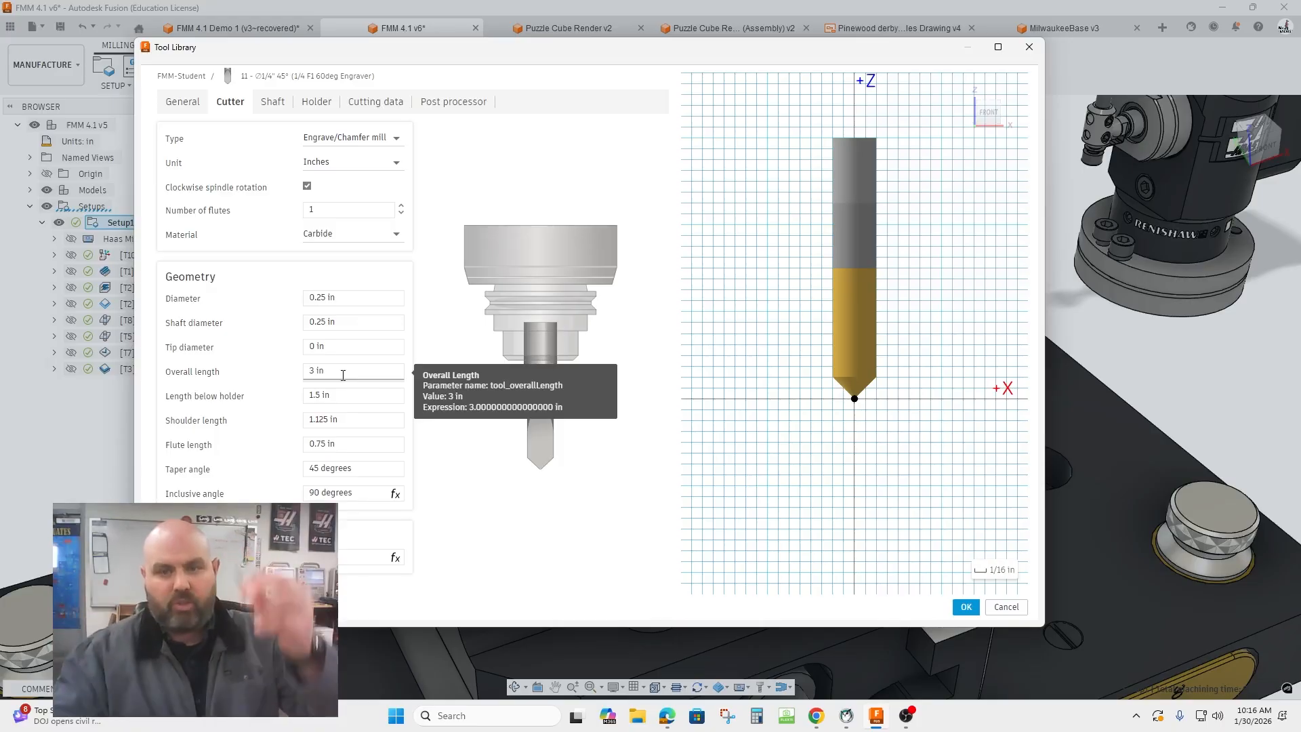
{"action": "left_click", "coordinate": [343, 375]}
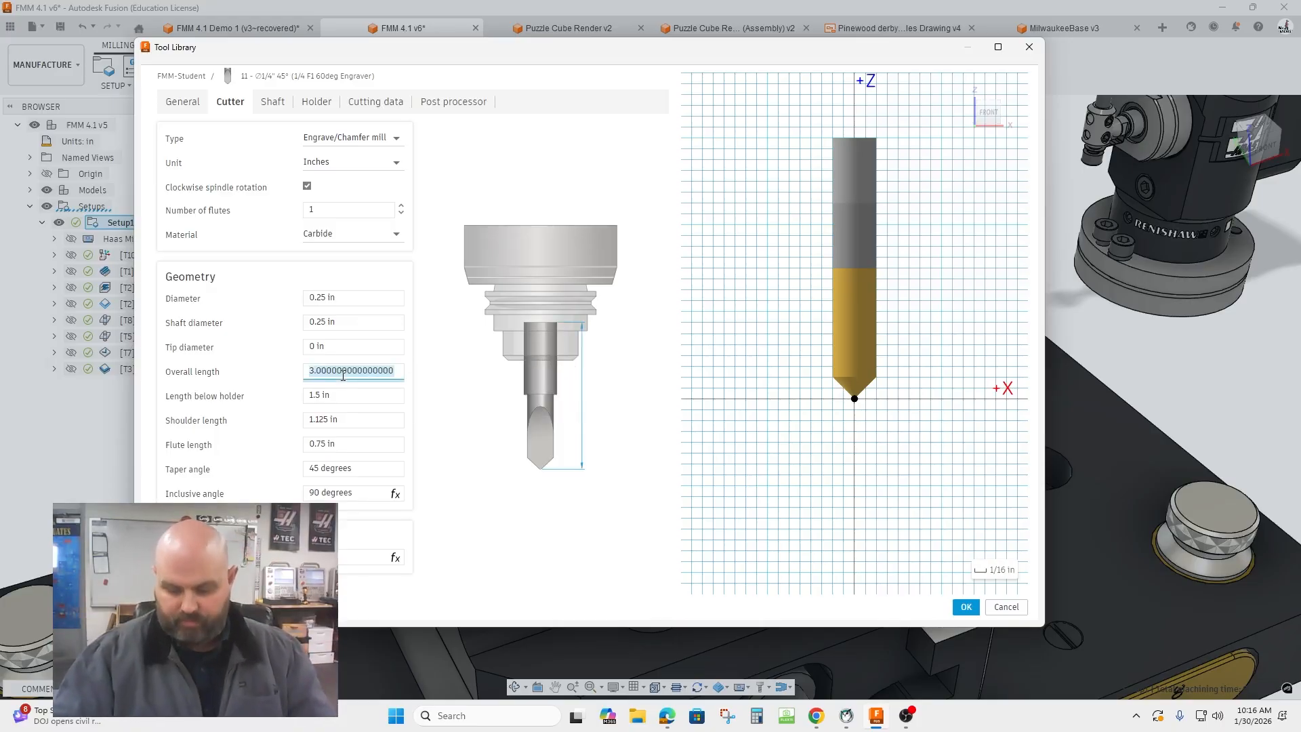
{"action": "type", "text": "2.5"}
{"action": "left_click", "coordinate": [354, 395]}
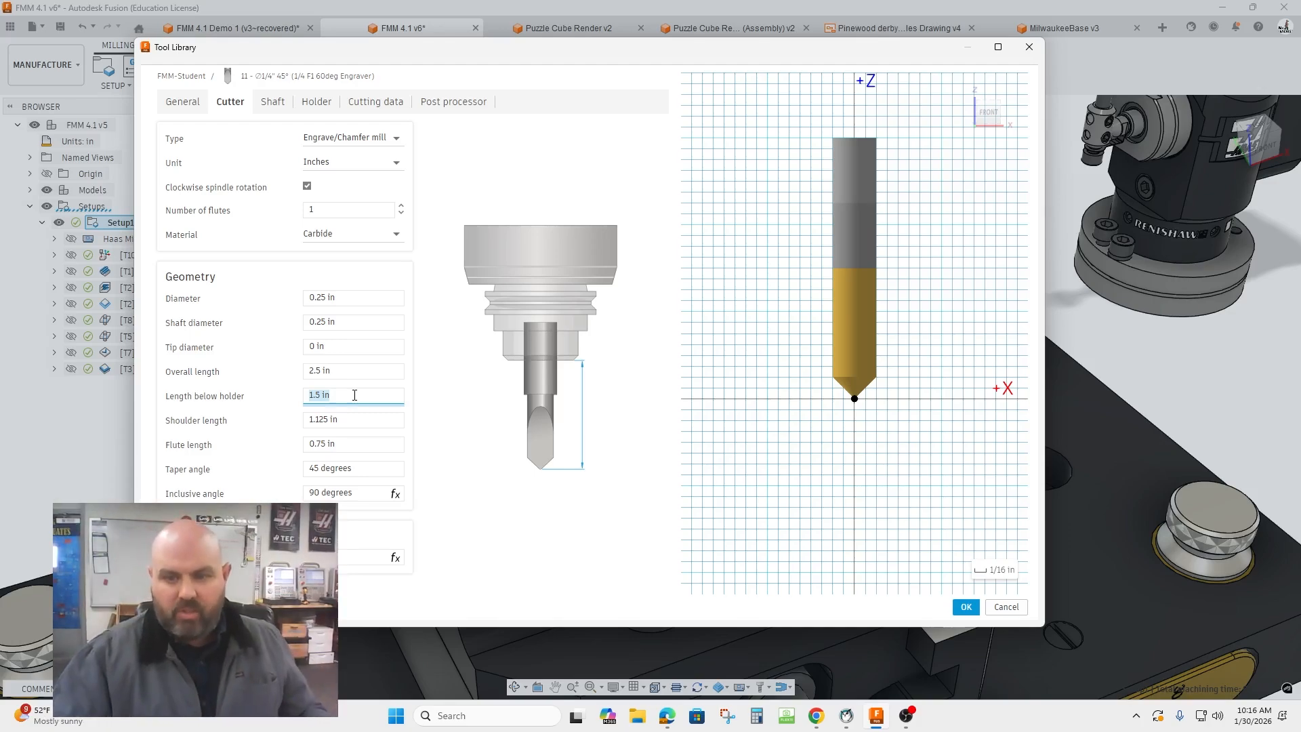
{"action": "type", "text": "1.3"}
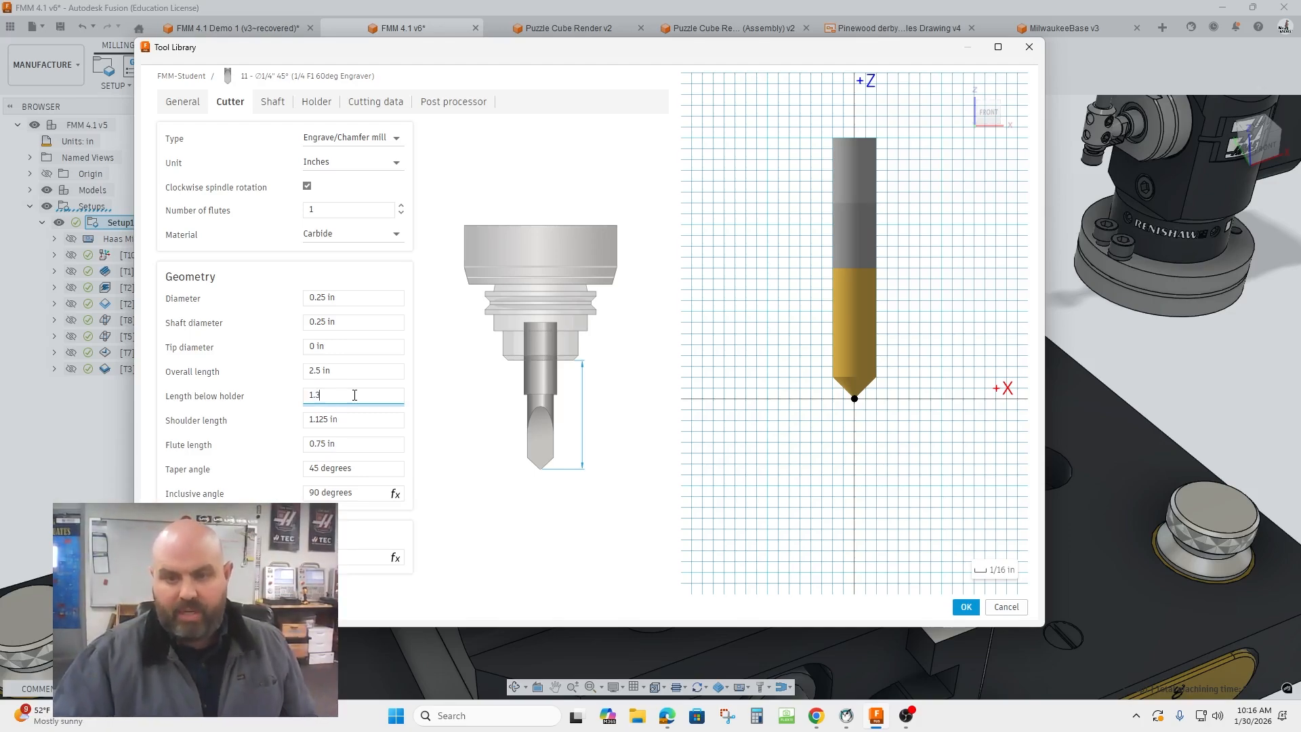
Step: Set both the engraver's shoulder length and its flute length to 0.25 in
{"action": "left_click", "coordinate": [357, 420]}
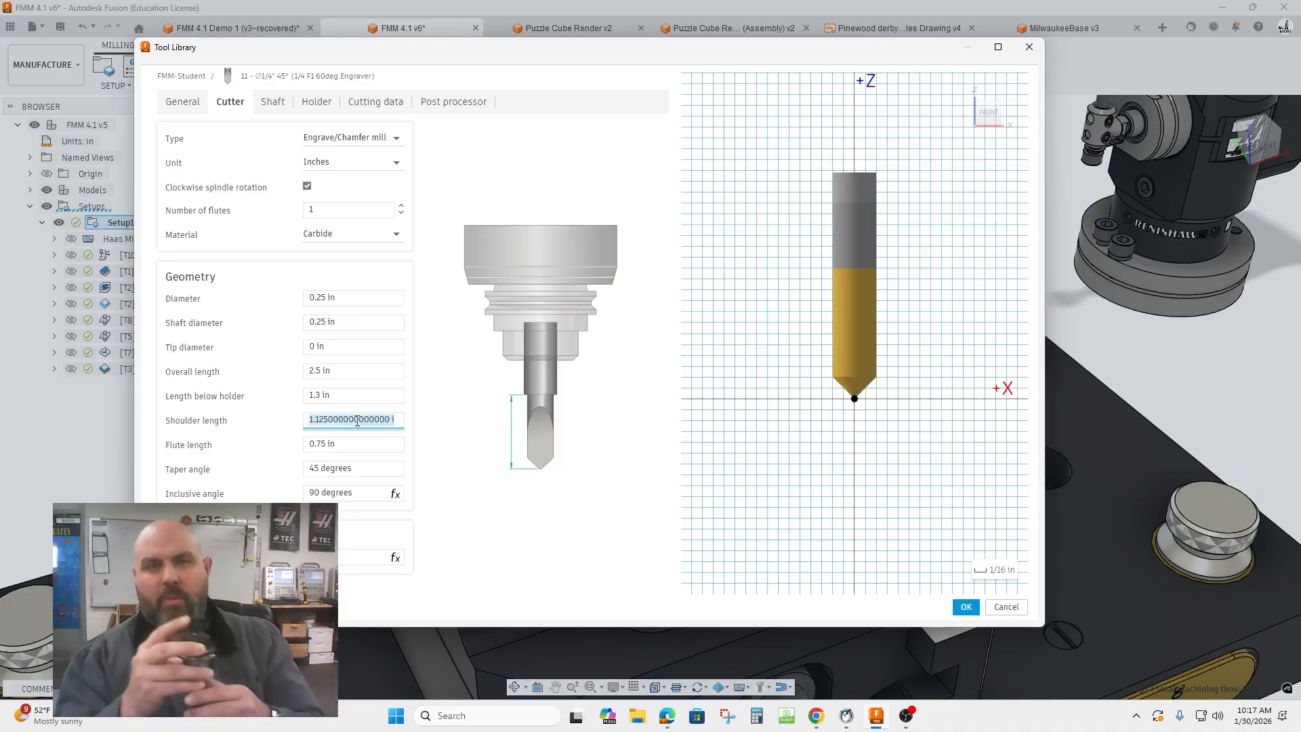
{"action": "type", "text": ".25"}
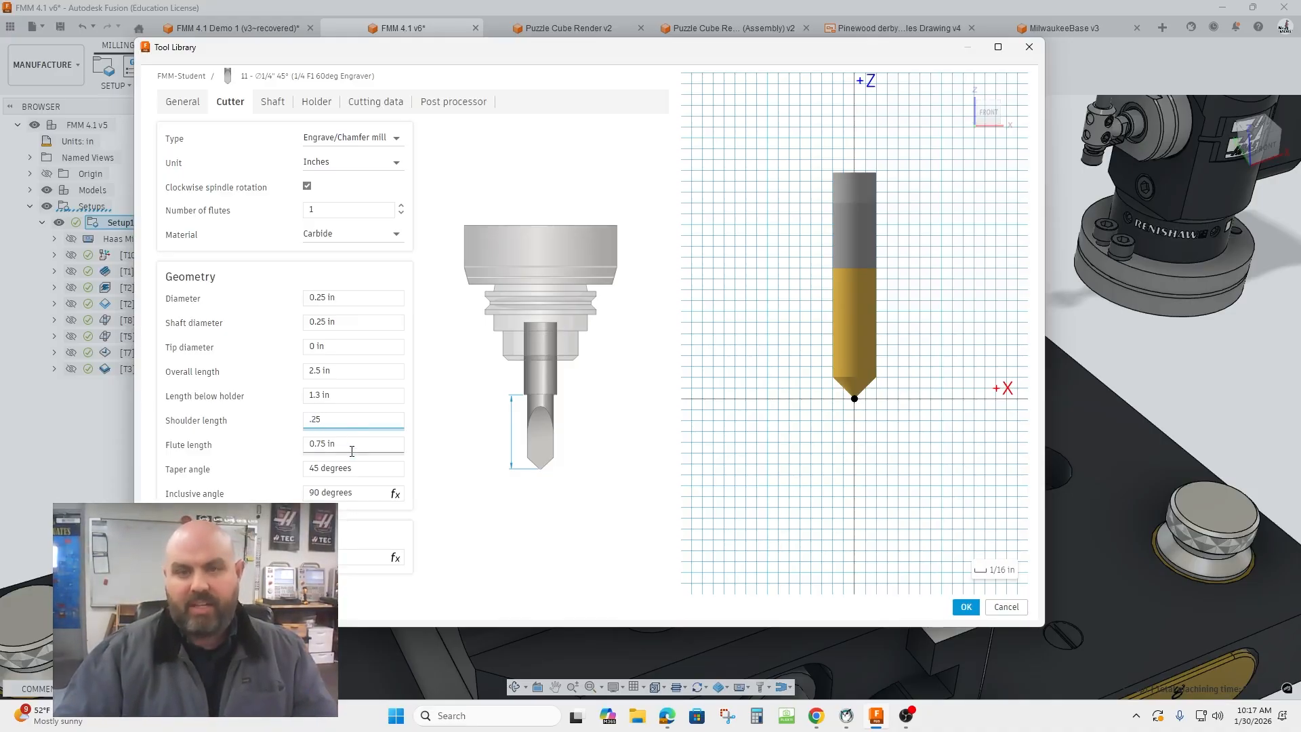
{"action": "left_click", "coordinate": [351, 449]}
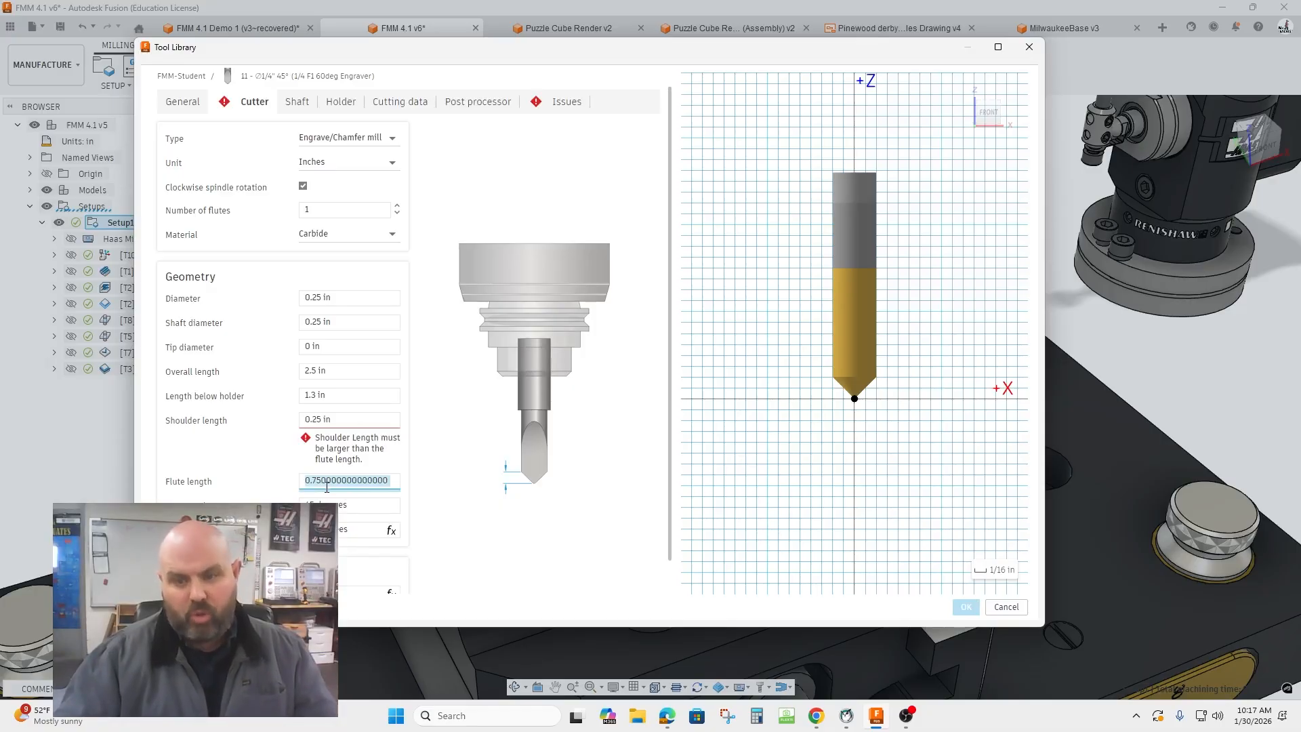
{"action": "type", "text": ".25"}
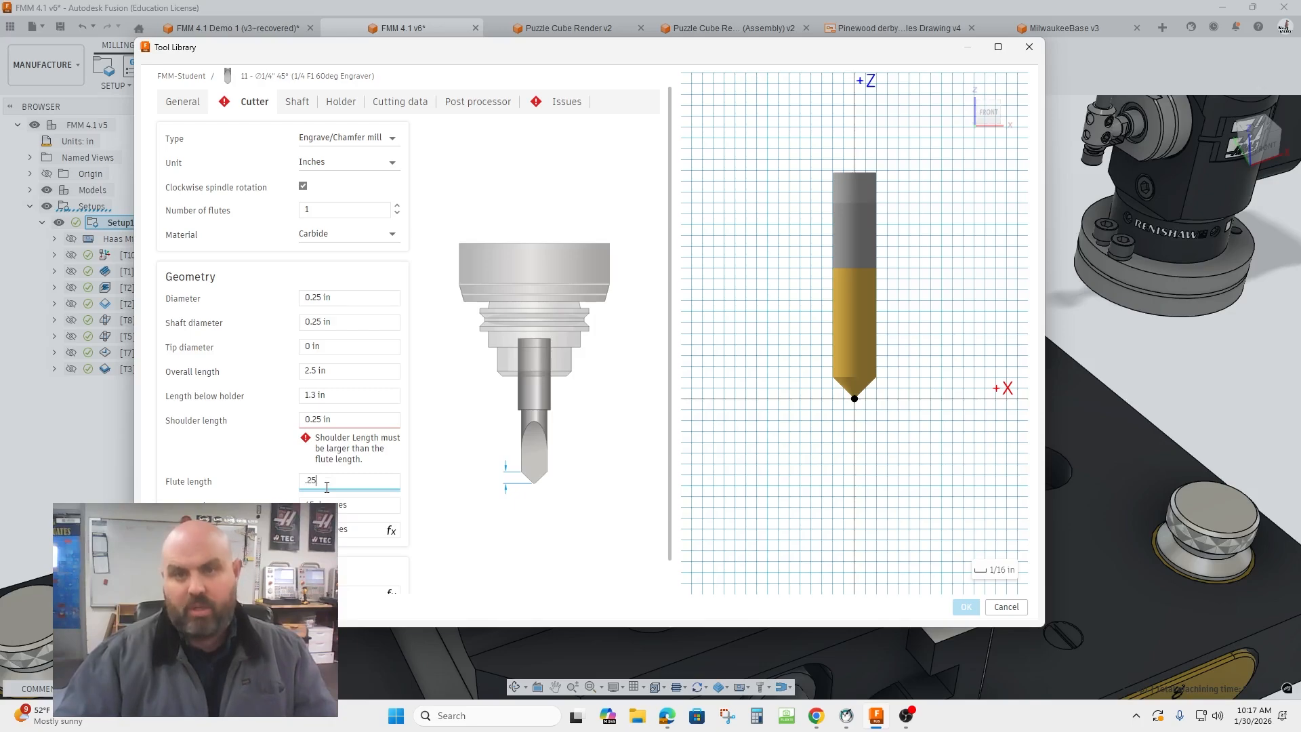
{"action": "left_click", "coordinate": [255, 468]}
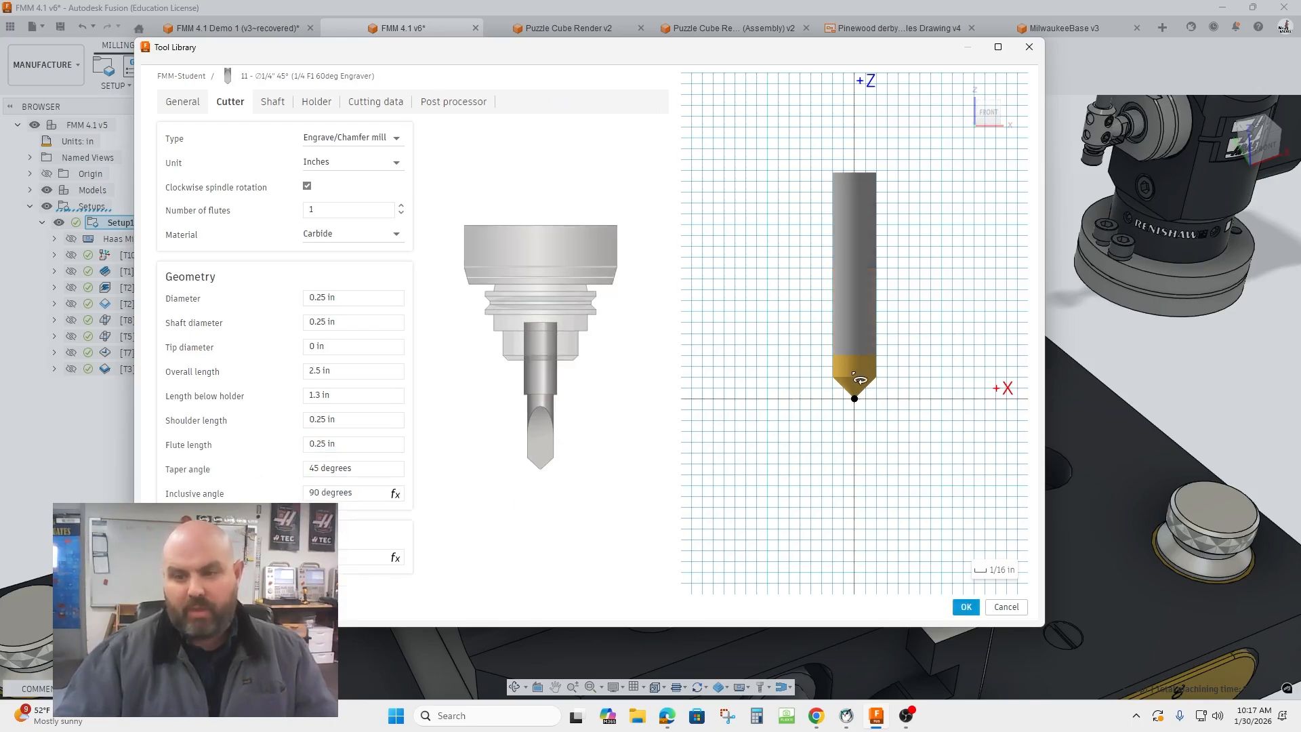
Step: Set the engraver's inclusive angle to 60 degrees
{"action": "left_click", "coordinate": [362, 494]}
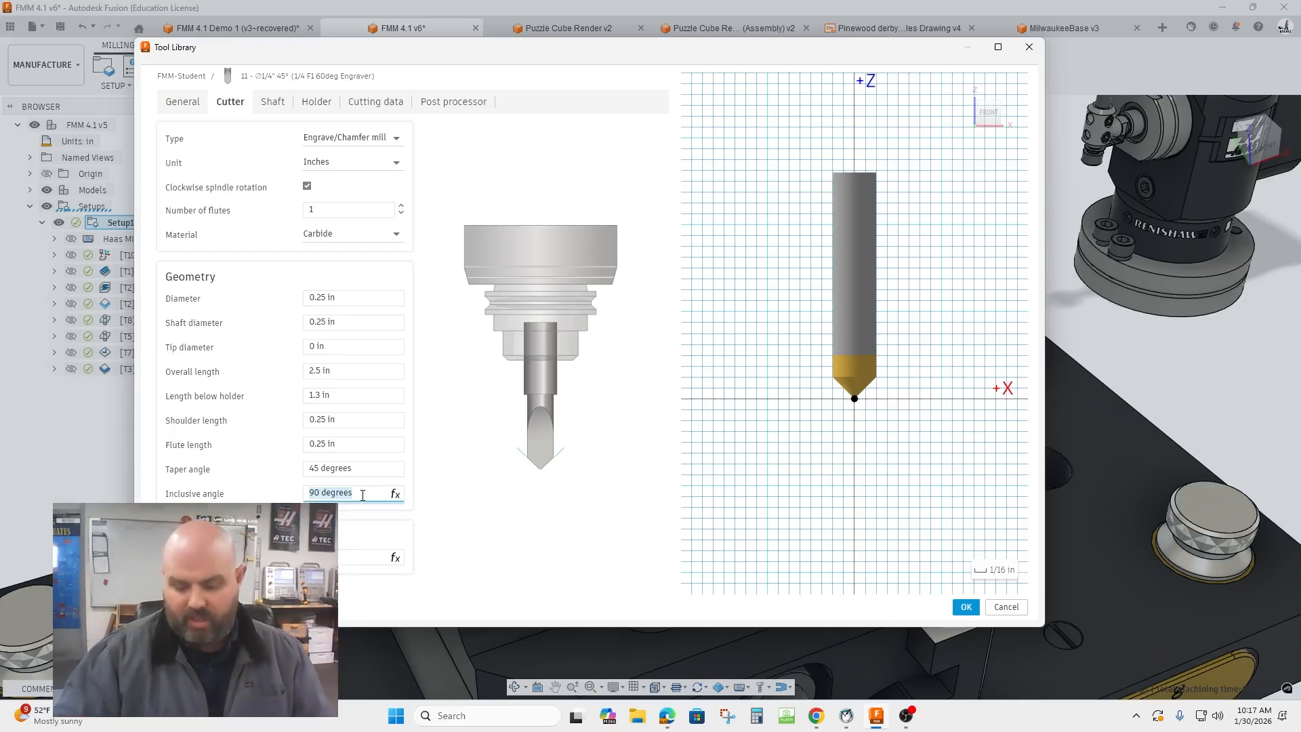
{"action": "type", "text": "60"}
{"action": "left_click", "coordinate": [444, 512]}
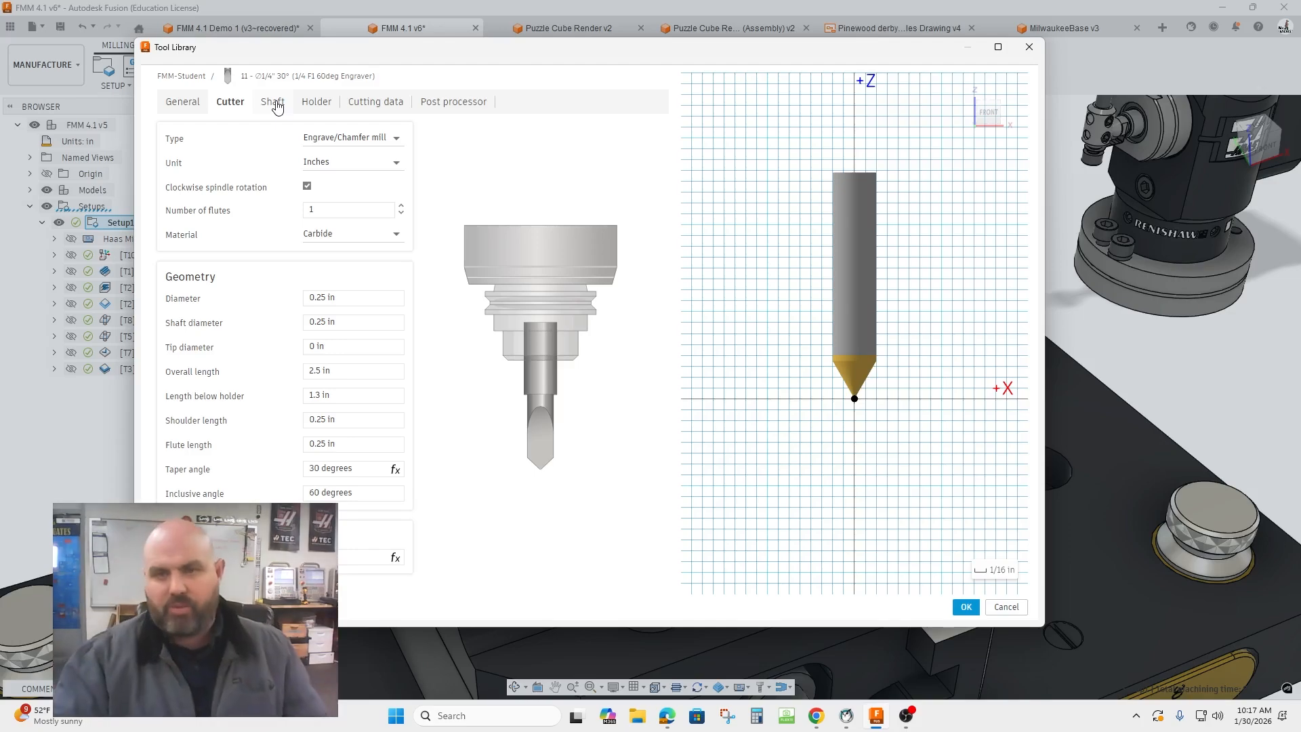
Step: Assign the ROYAL ER-16 holder from the Holders library to the engraver
{"action": "left_click", "coordinate": [323, 103]}
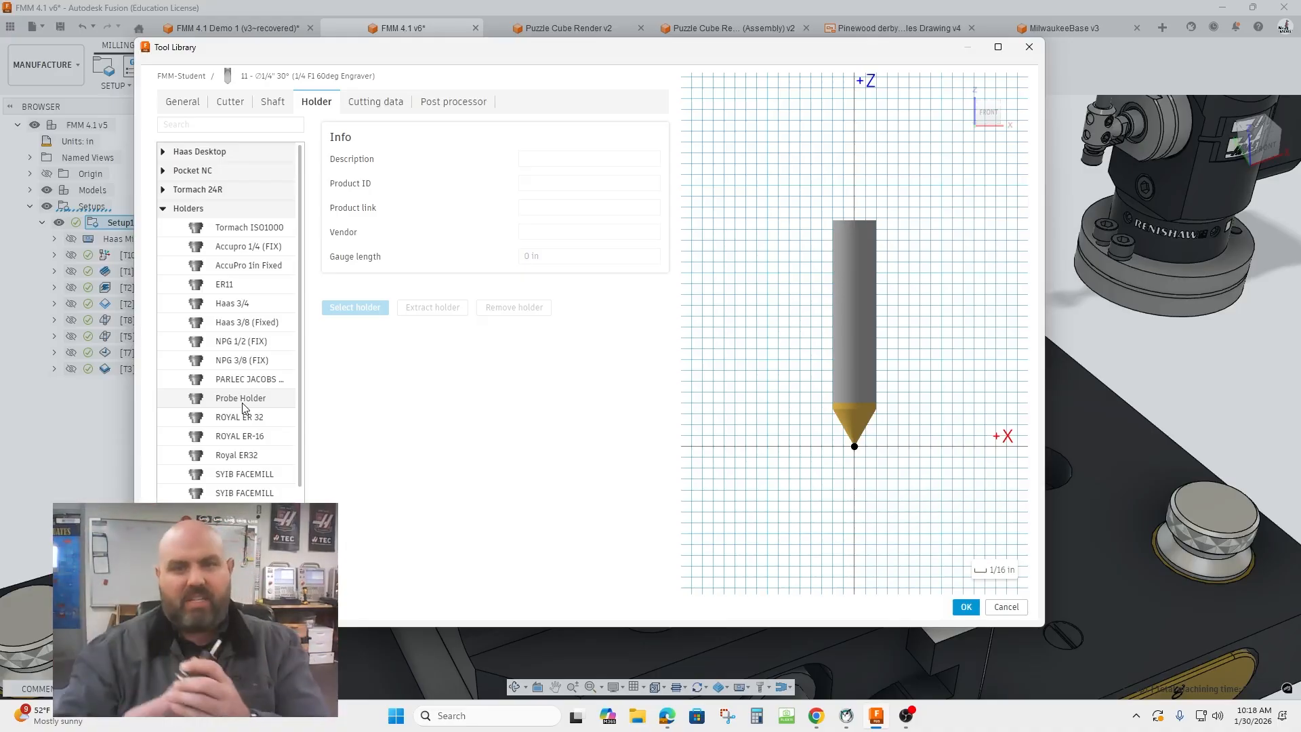
{"action": "left_click", "coordinate": [266, 439]}
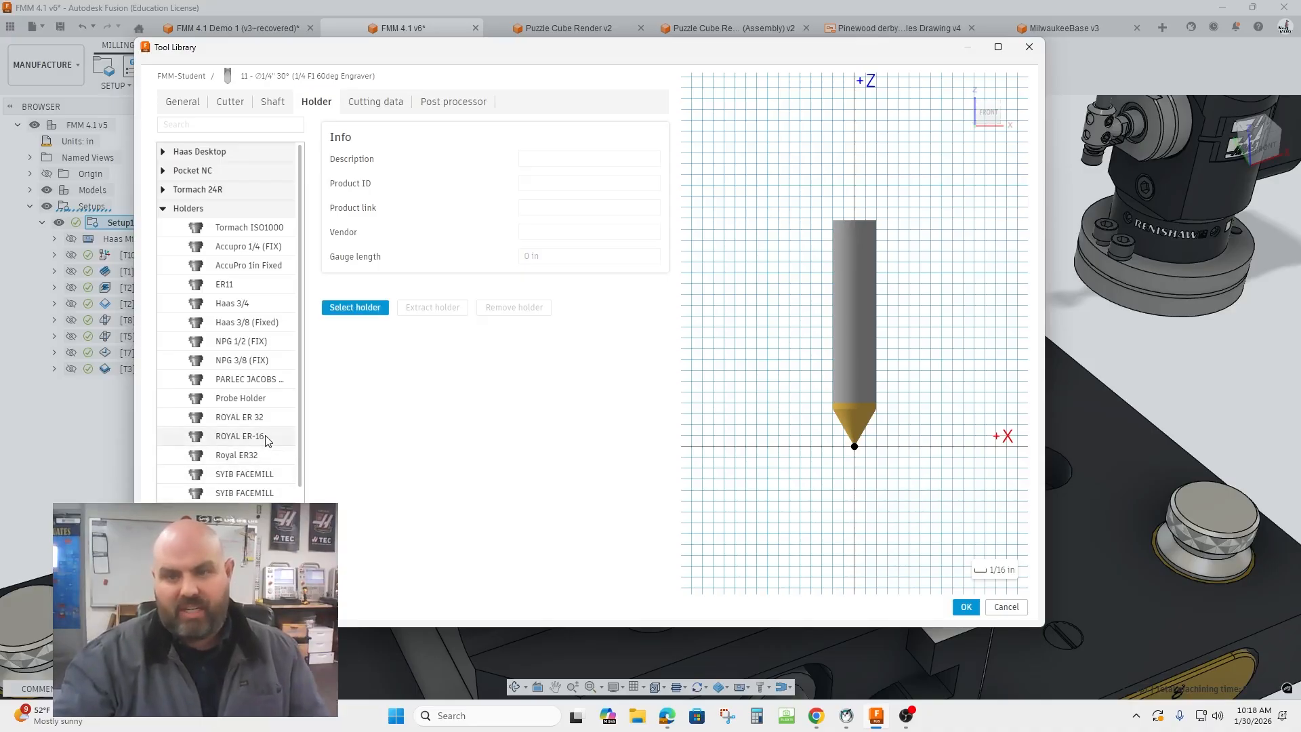
{"action": "left_click", "coordinate": [355, 307]}
{"action": "scroll", "coordinate": [855, 461], "scroll_direction": "down", "scroll_amount": 5}
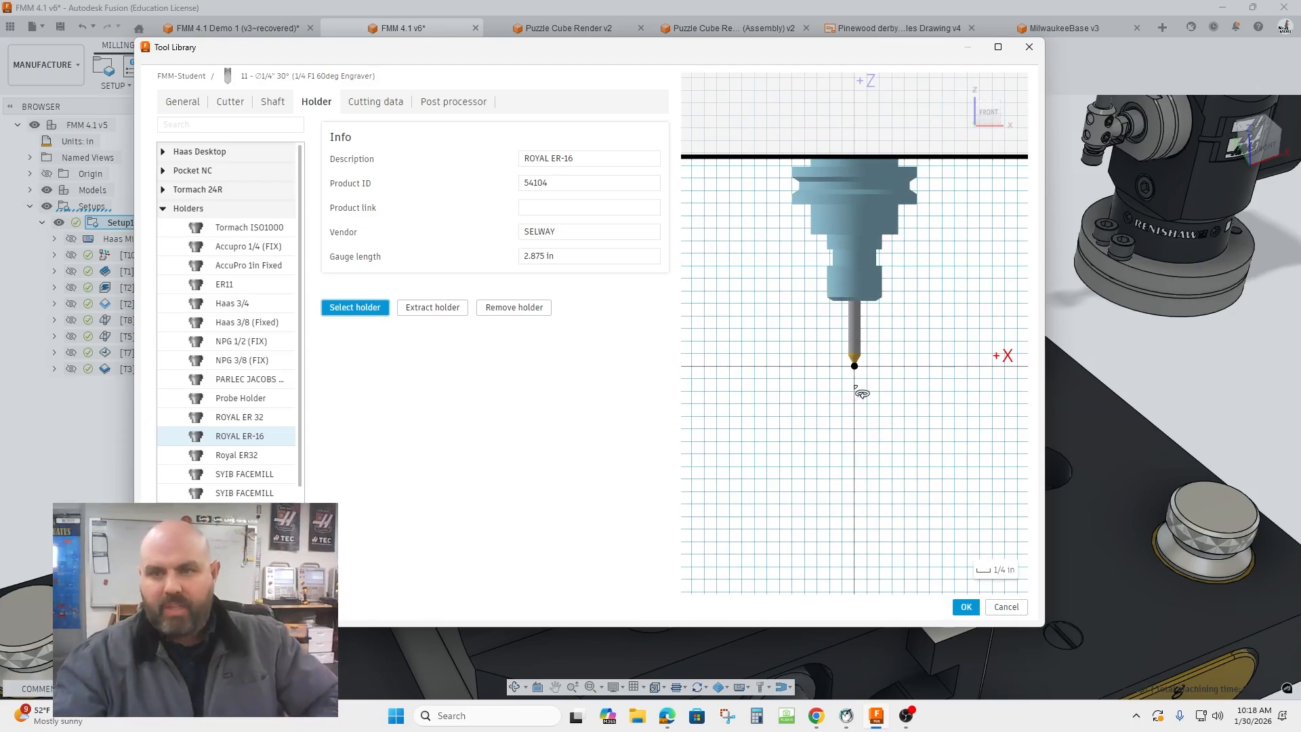
Step: Rename the engraver's default cutting data preset to "Alum 6061"
{"action": "left_click", "coordinate": [385, 101]}
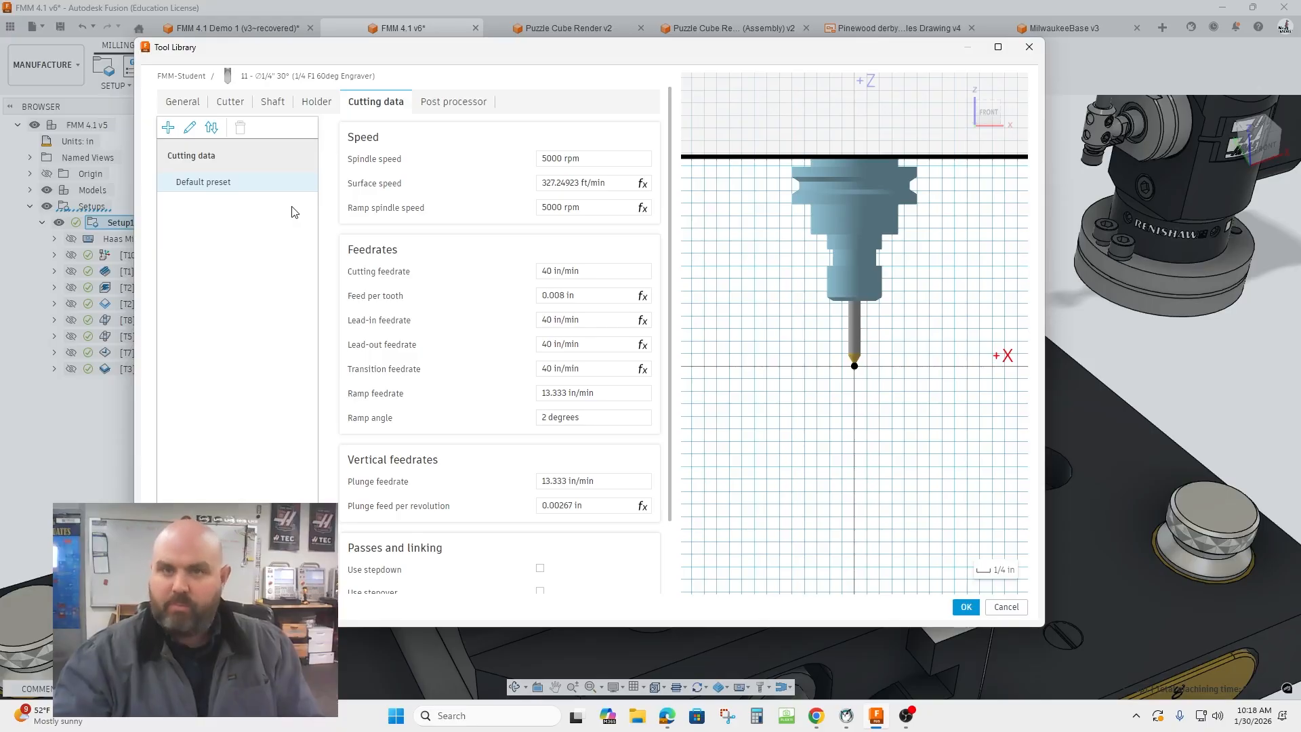
{"action": "double_click", "coordinate": [245, 184]}
{"action": "type", "text": "Al"}
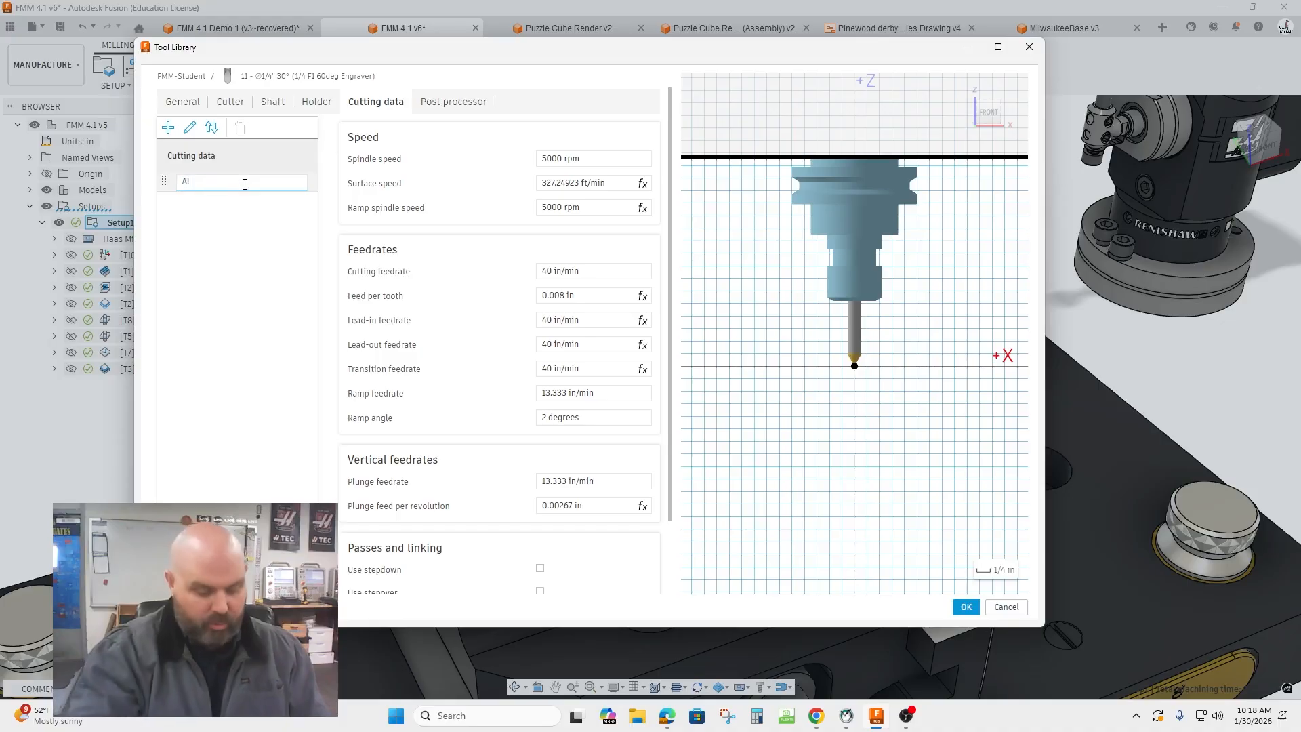
{"action": "type", "text": "um 60"}
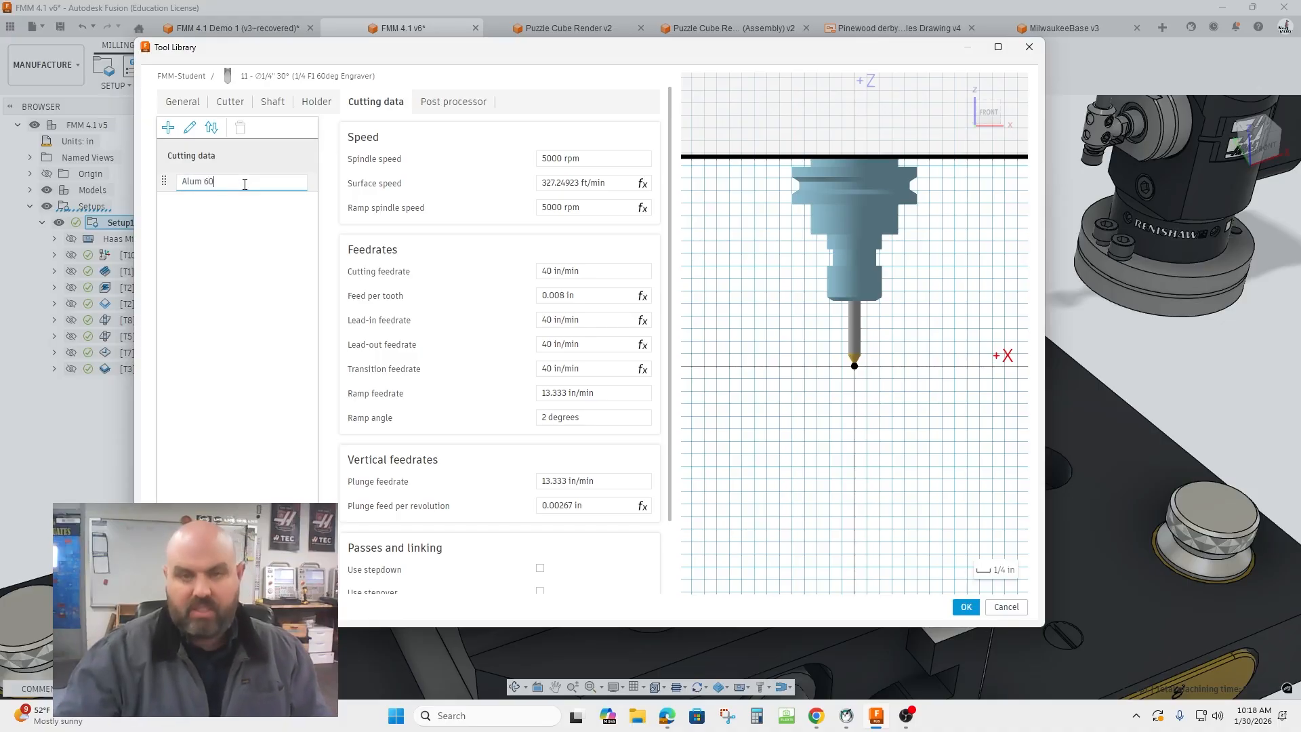
{"action": "type", "text": "61"}
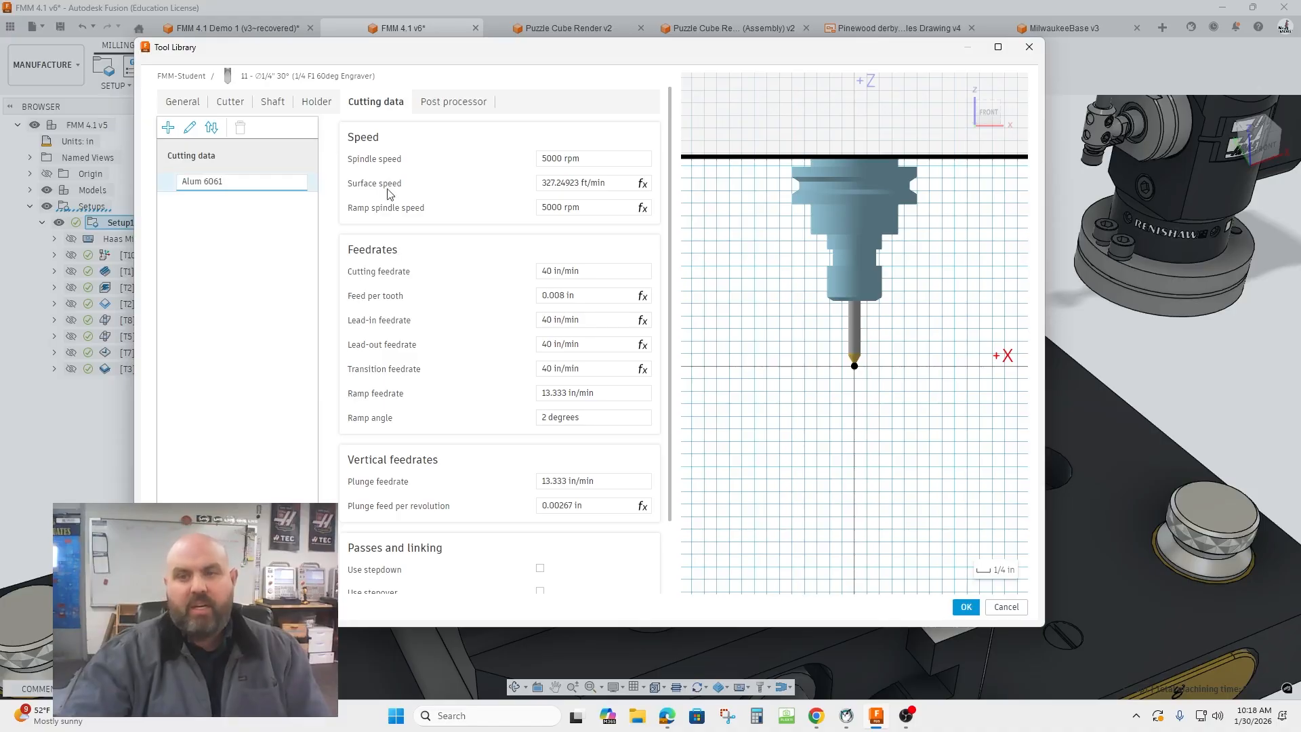
Step: Set the Alum 6061 preset's surface speed to 800 ft/min
{"action": "mouse_move", "coordinate": [363, 190]}
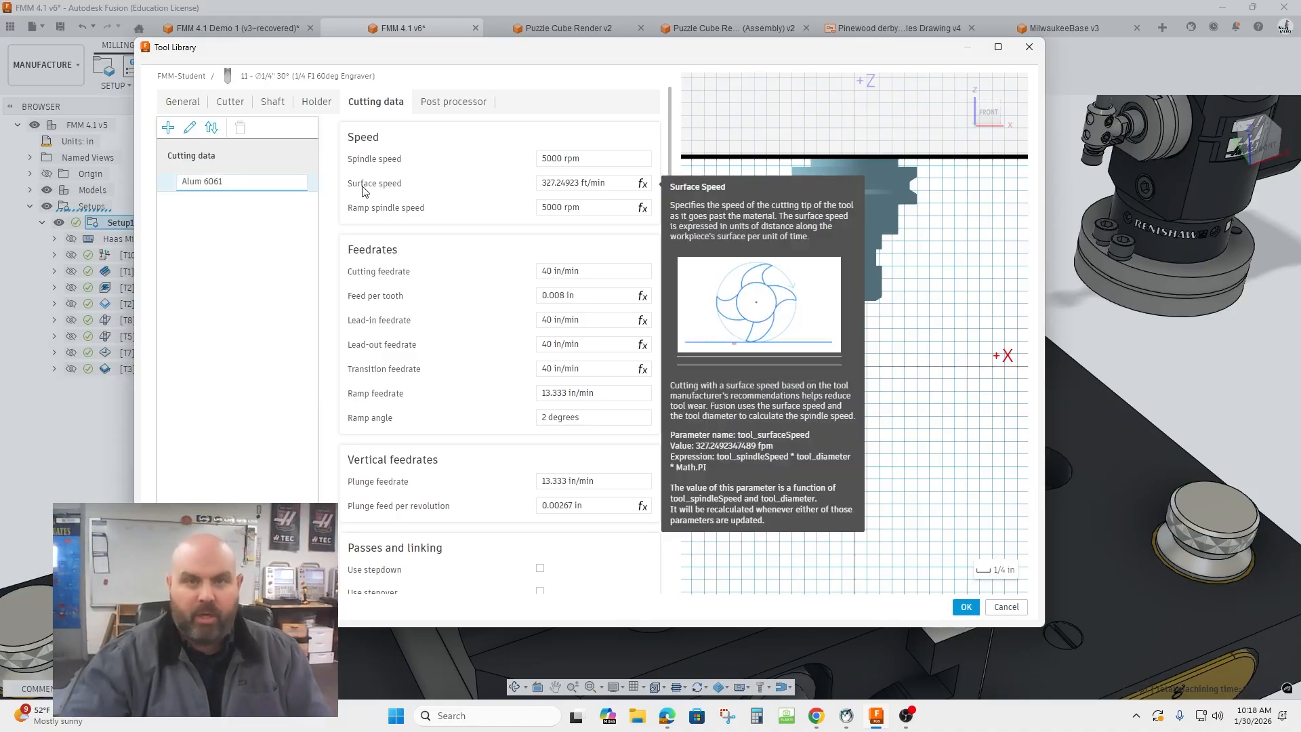
{"action": "mouse_move", "coordinate": [517, 191]}
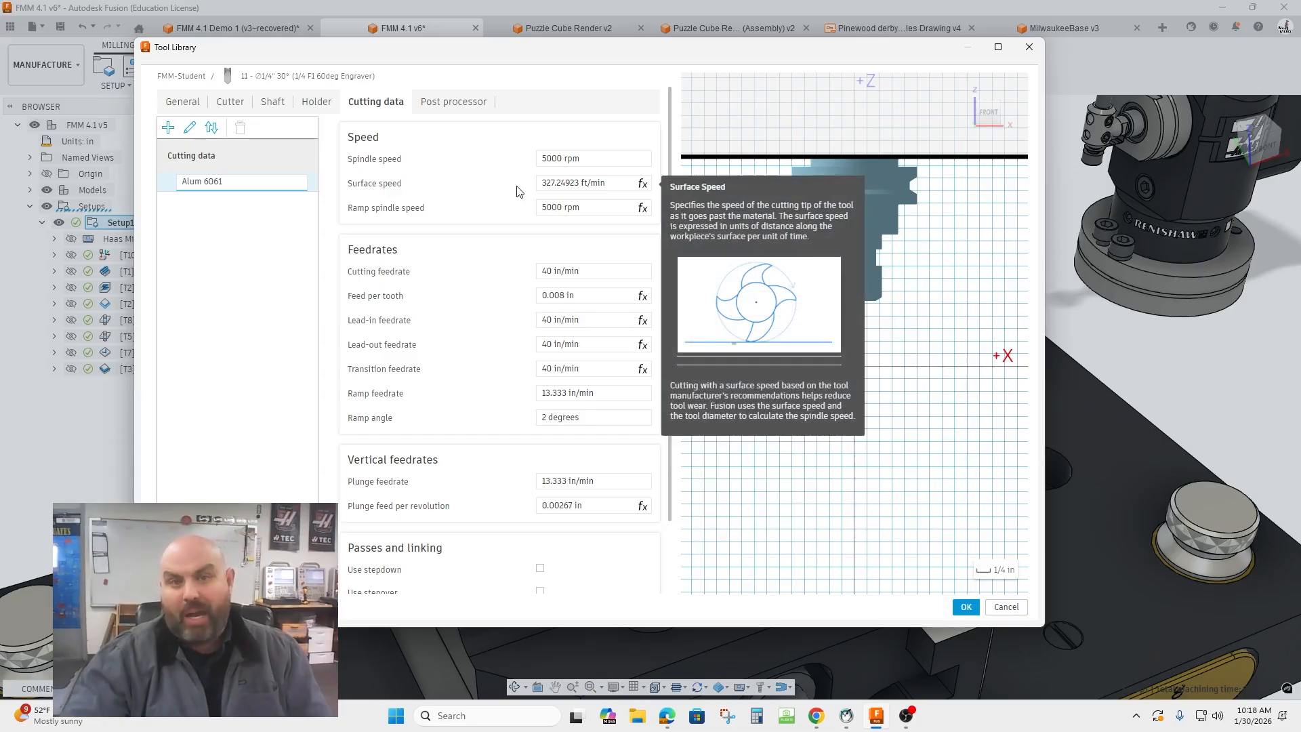
{"action": "left_click", "coordinate": [553, 185]}
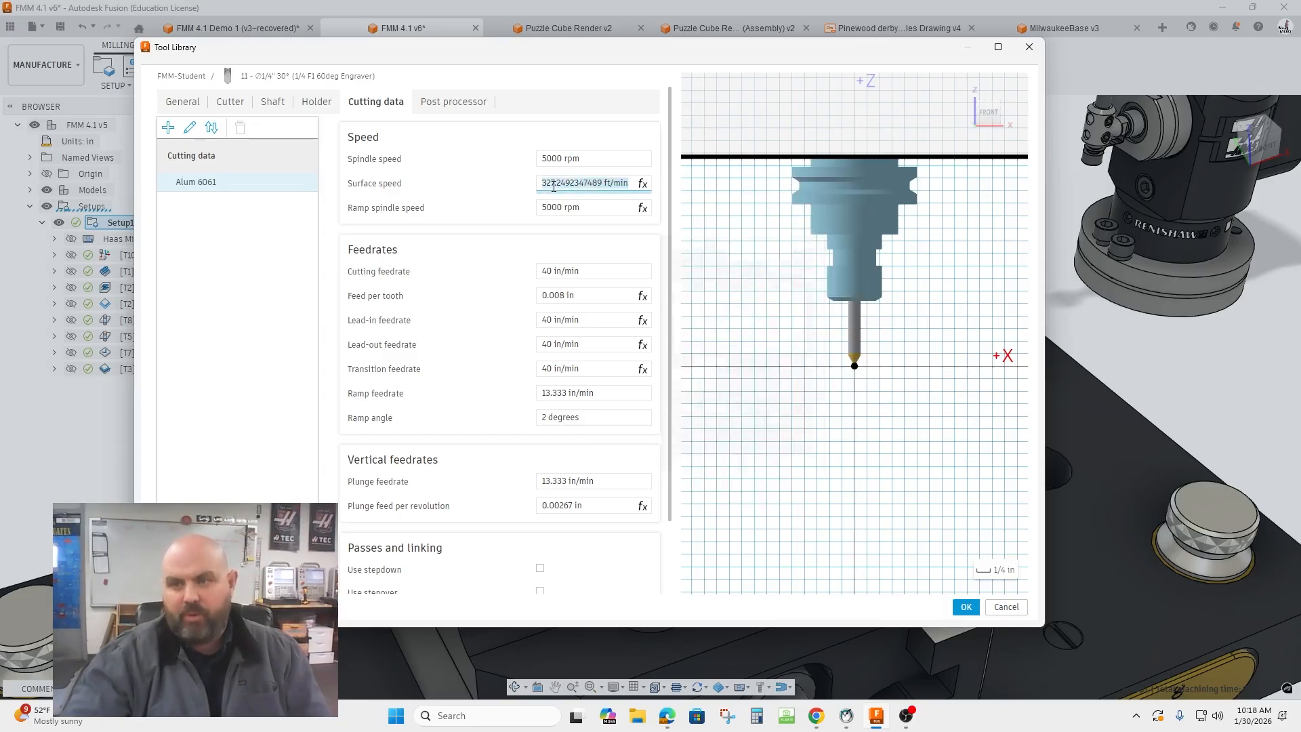
{"action": "type", "text": "800"}
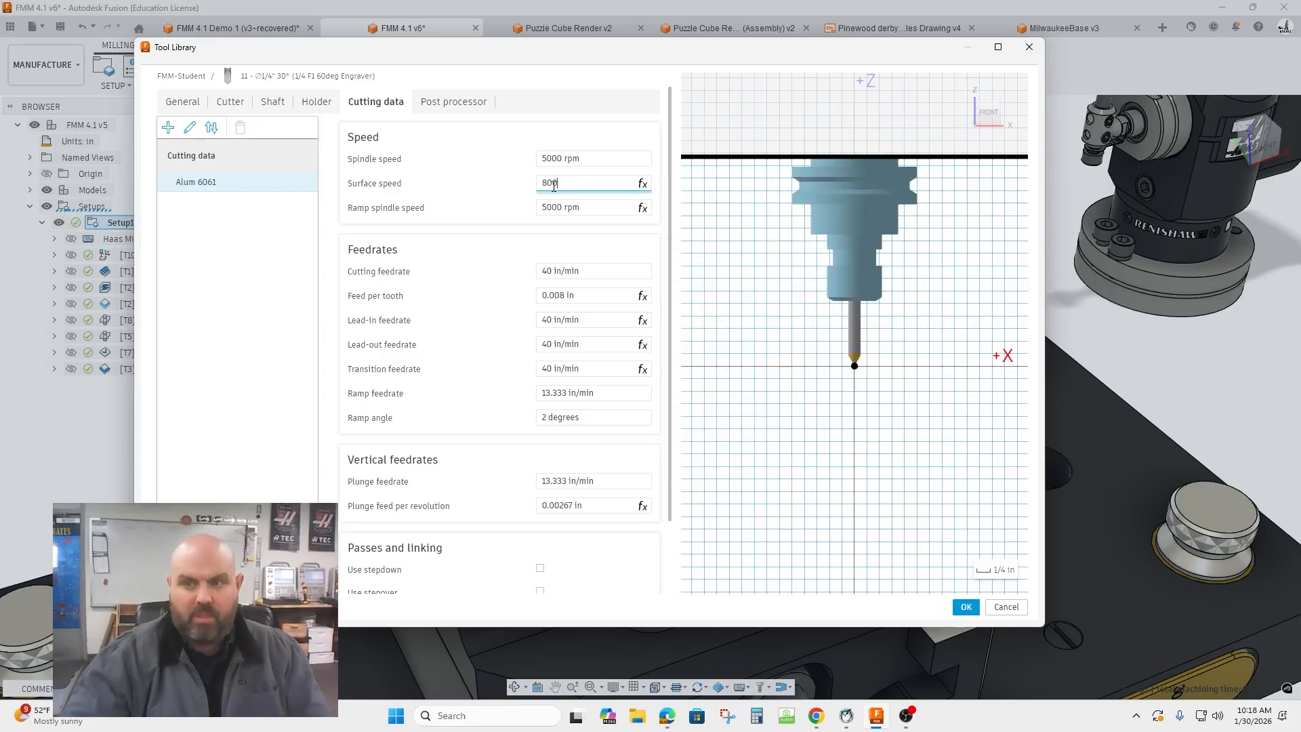
{"action": "key", "text": "Return"}
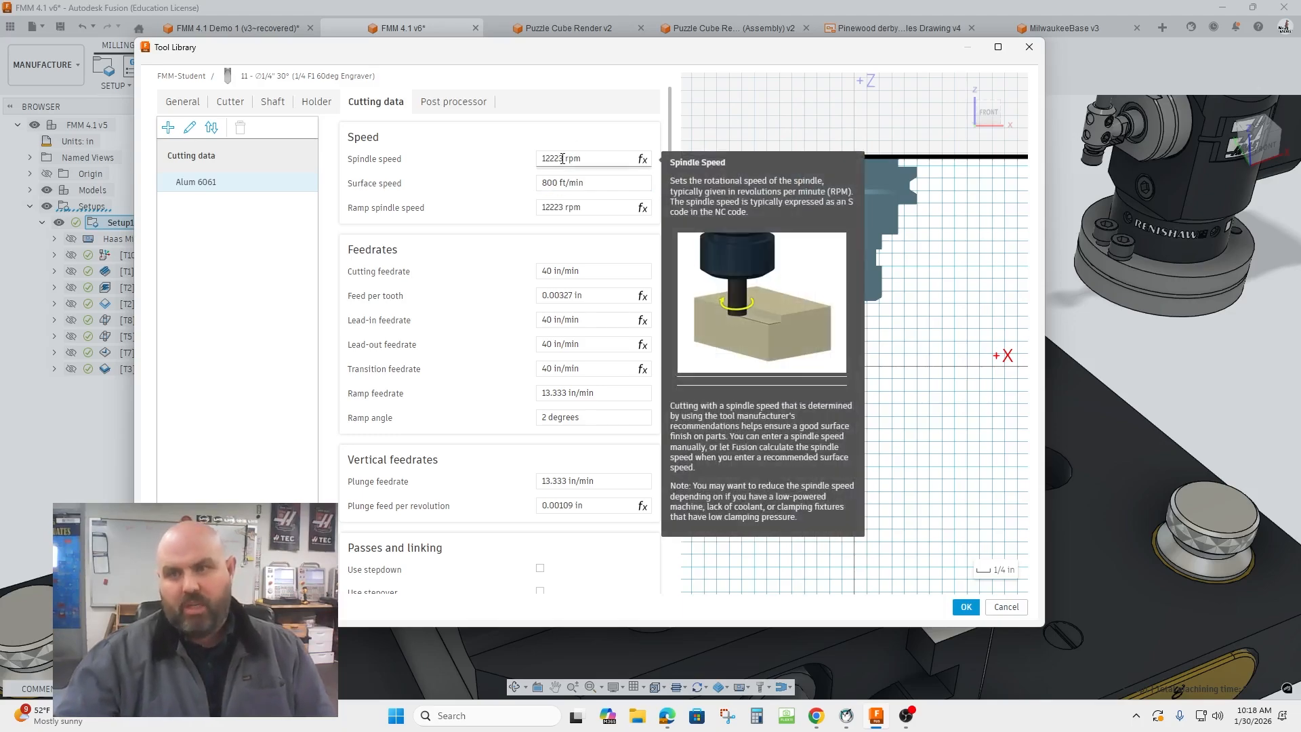
Step: Set the Alum 6061 preset's spindle speed to 6500 rpm
{"action": "left_click", "coordinate": [562, 158]}
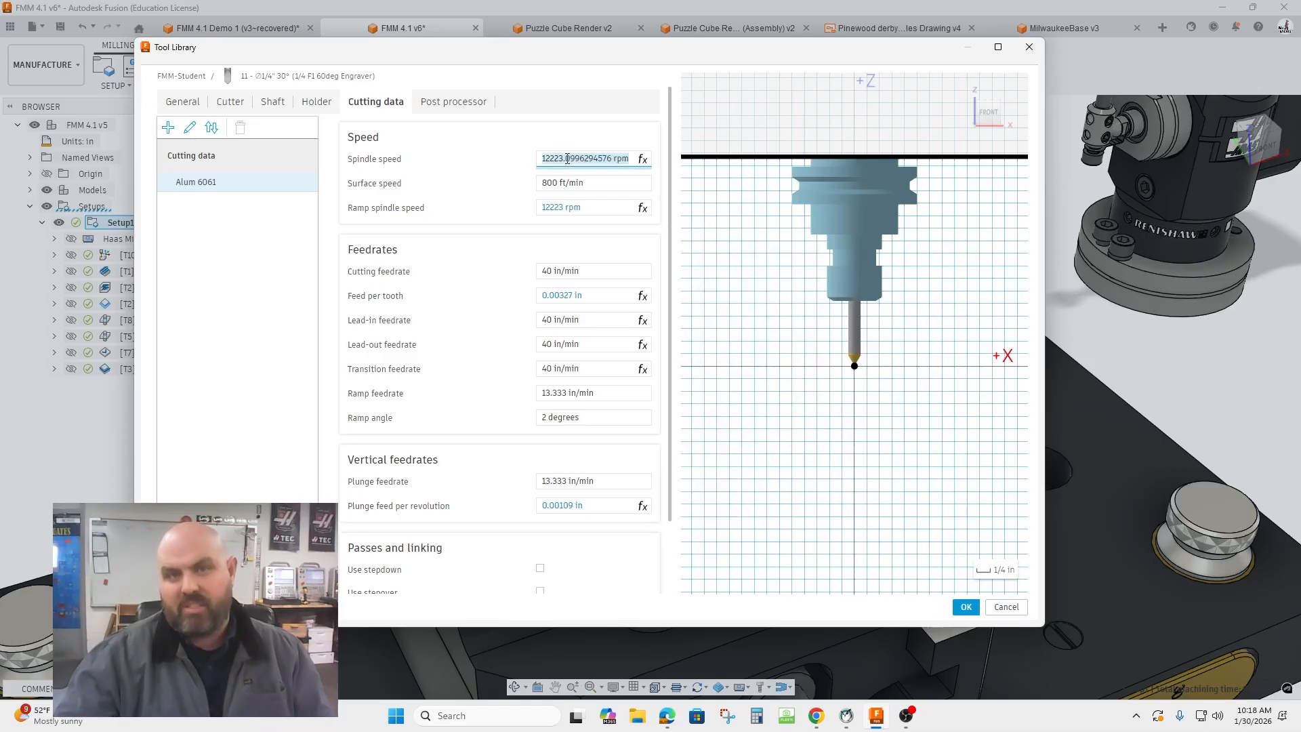
{"action": "type", "text": "6500"}
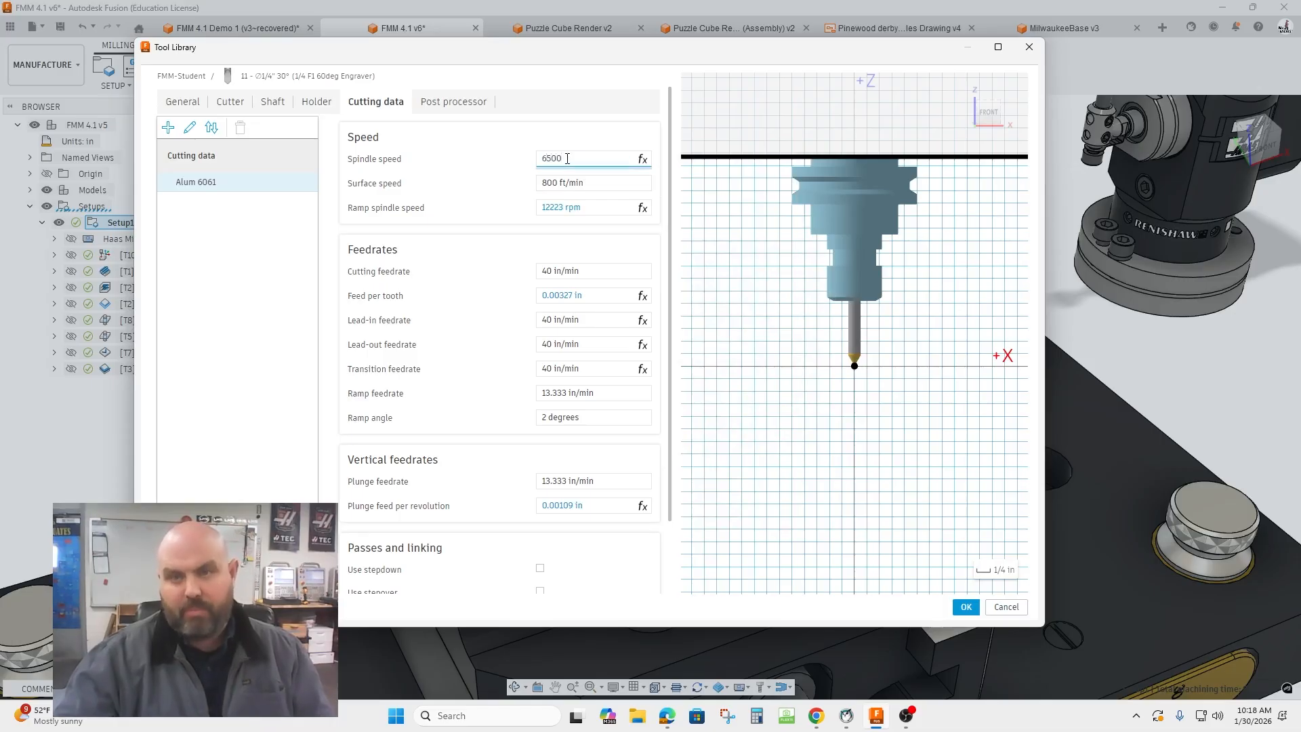
{"action": "left_click", "coordinate": [502, 199]}
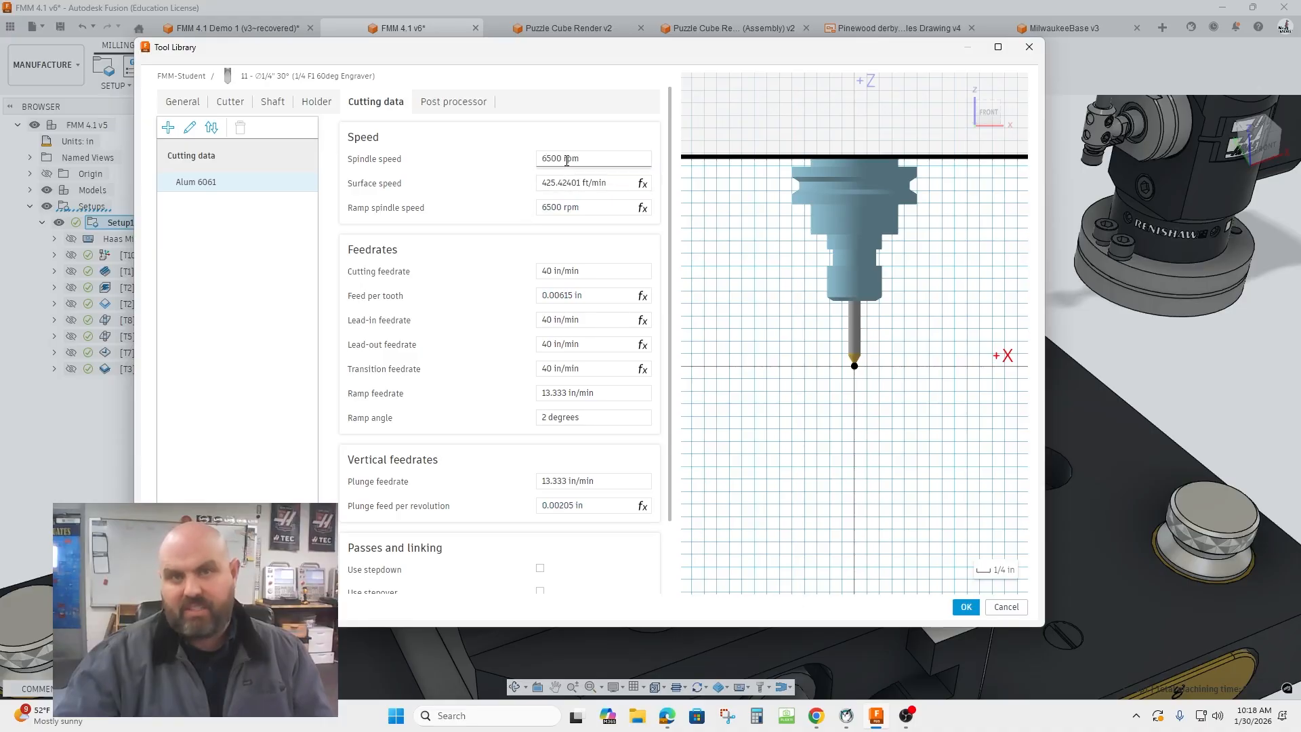
{"action": "mouse_move", "coordinate": [566, 160]}
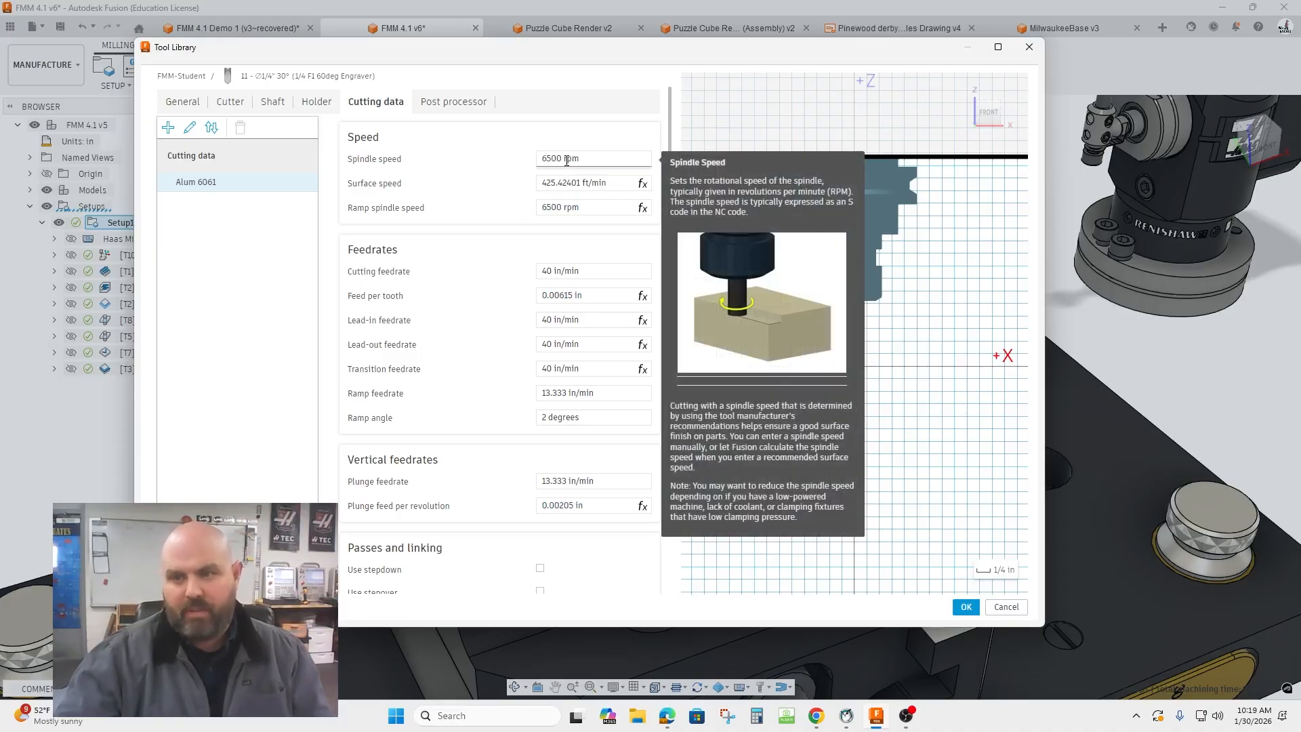
Step: Set the Alum 6061 preset's feed per tooth to 0.002 in
{"action": "left_click", "coordinate": [567, 295]}
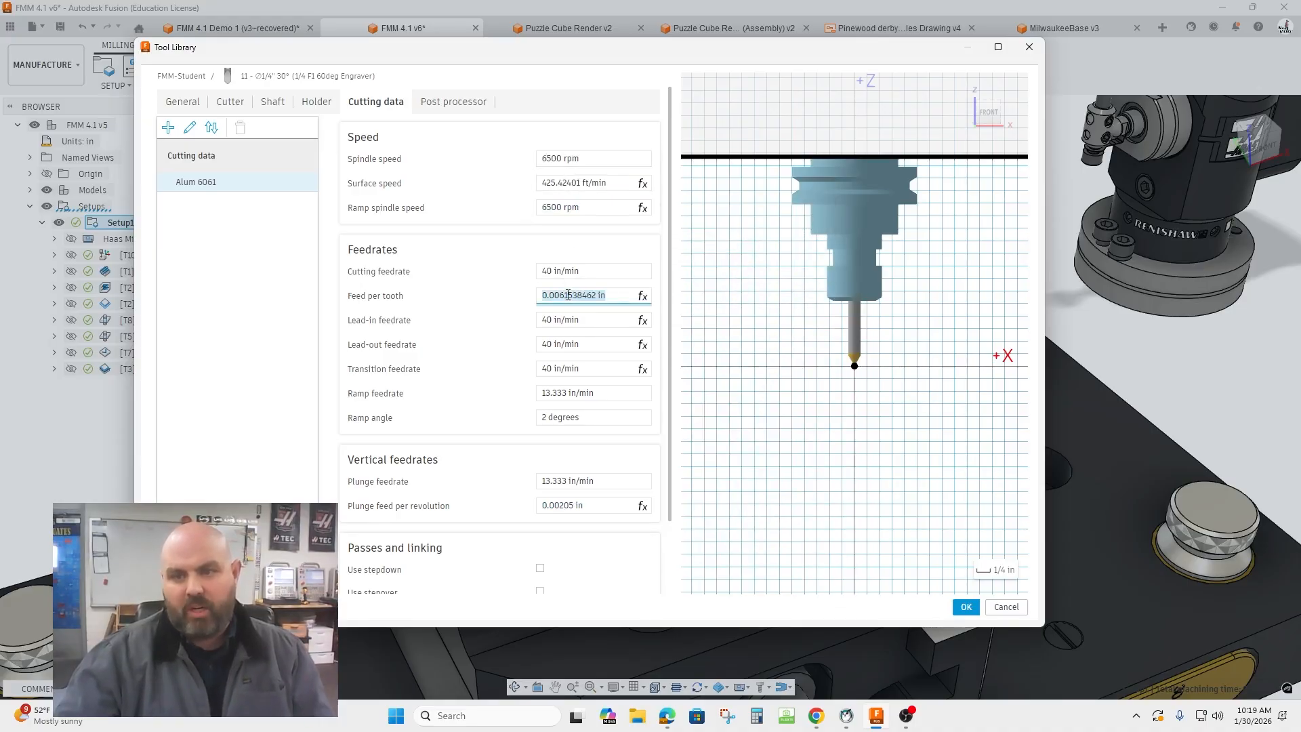
{"action": "mouse_move", "coordinate": [640, 338]}
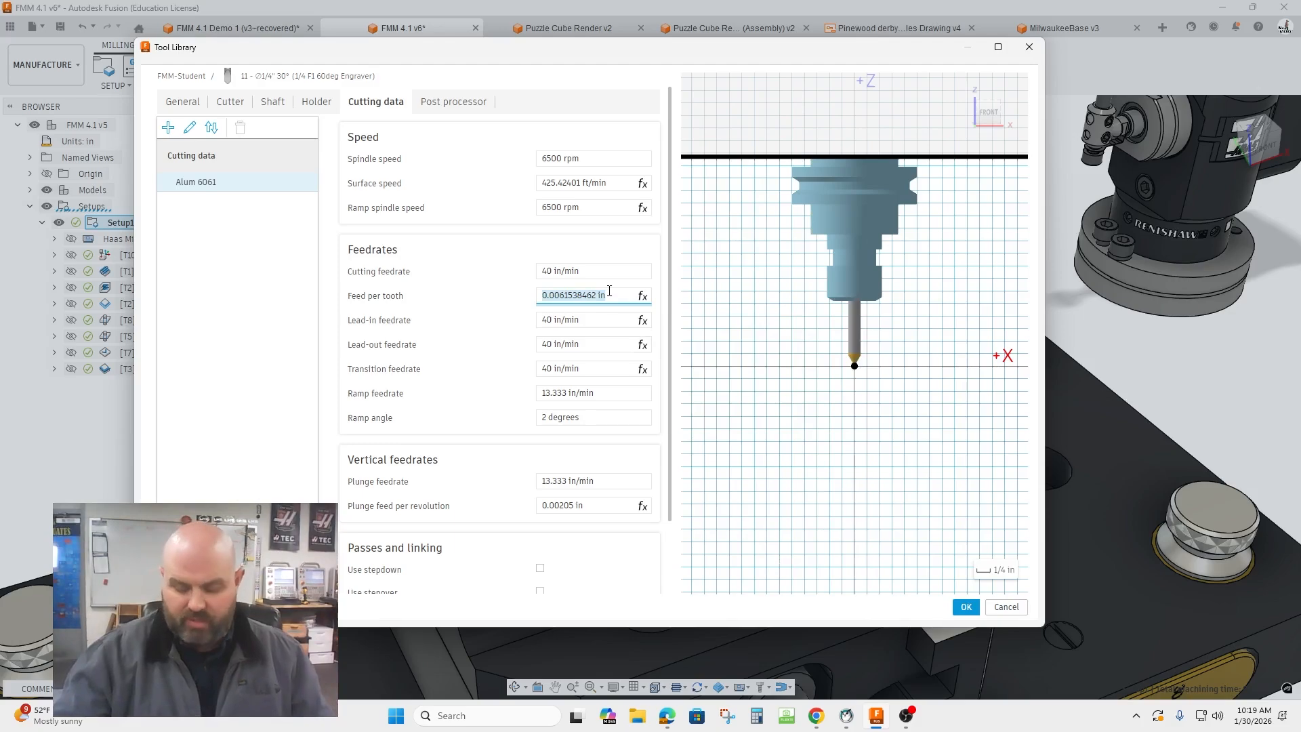
{"action": "type", "text": ".002"}
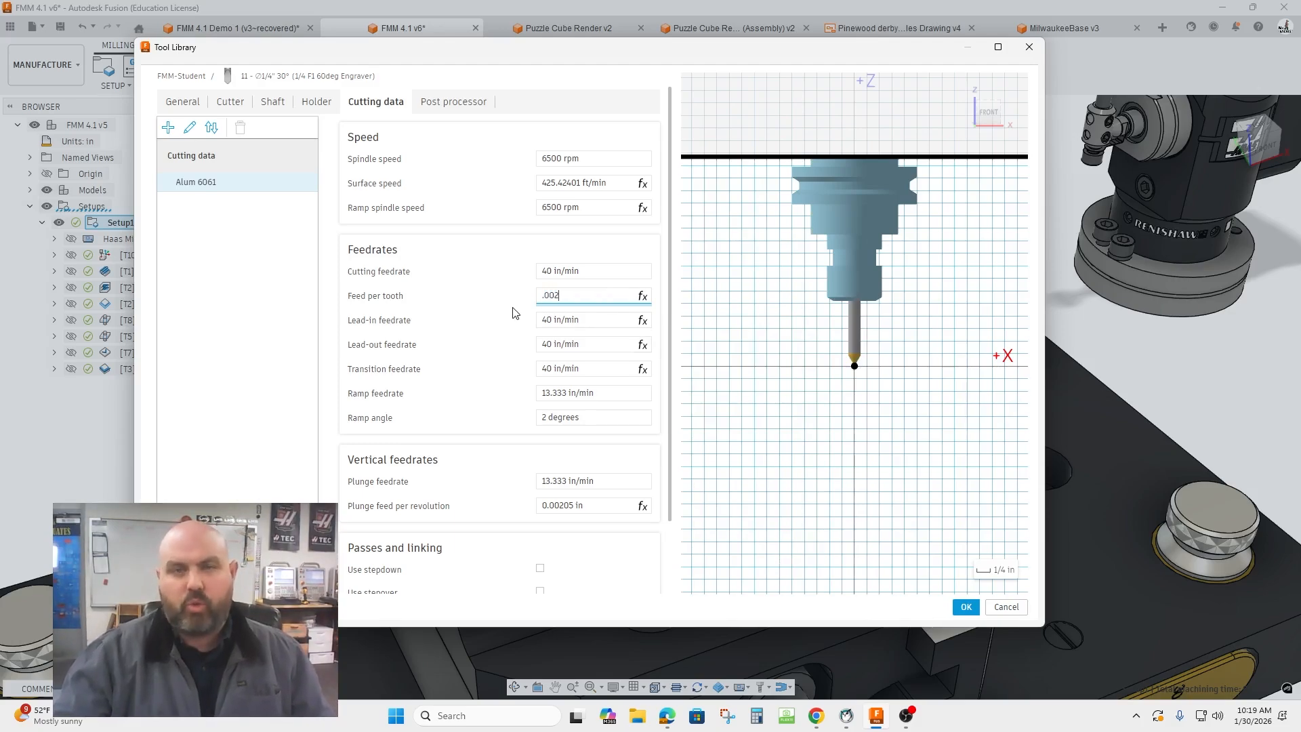
{"action": "key", "text": "Return"}
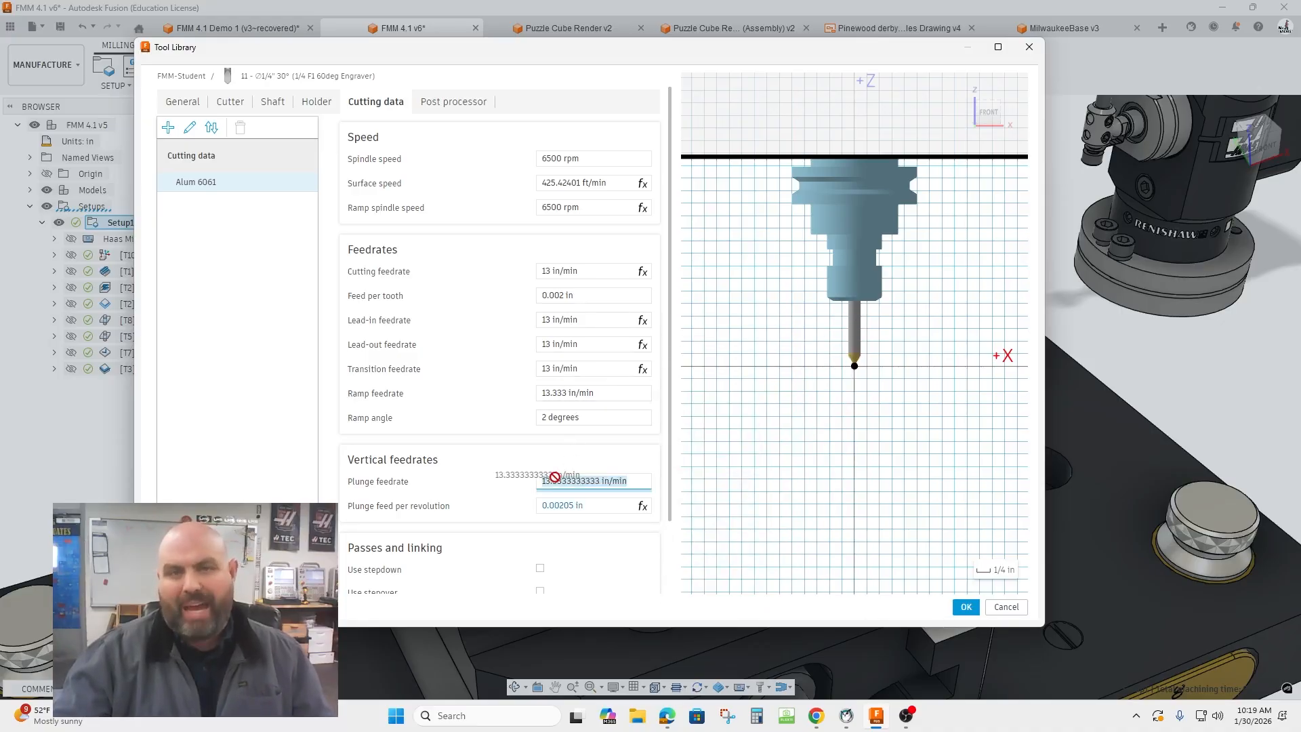
Step: Set the Alum 6061 preset's plunge feedrate to 7 in/min
{"action": "left_click", "coordinate": [550, 478]}
{"action": "triple_click", "coordinate": [588, 486]}
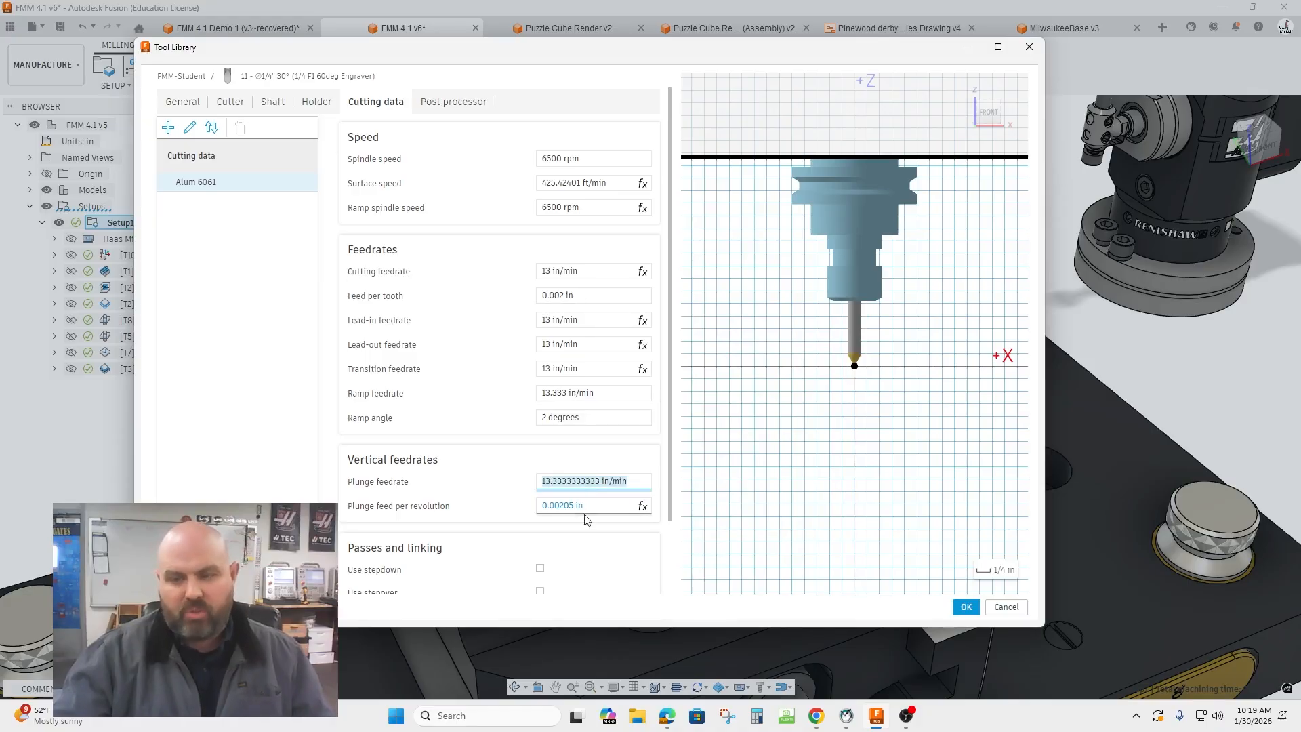
{"action": "type", "text": "7."}
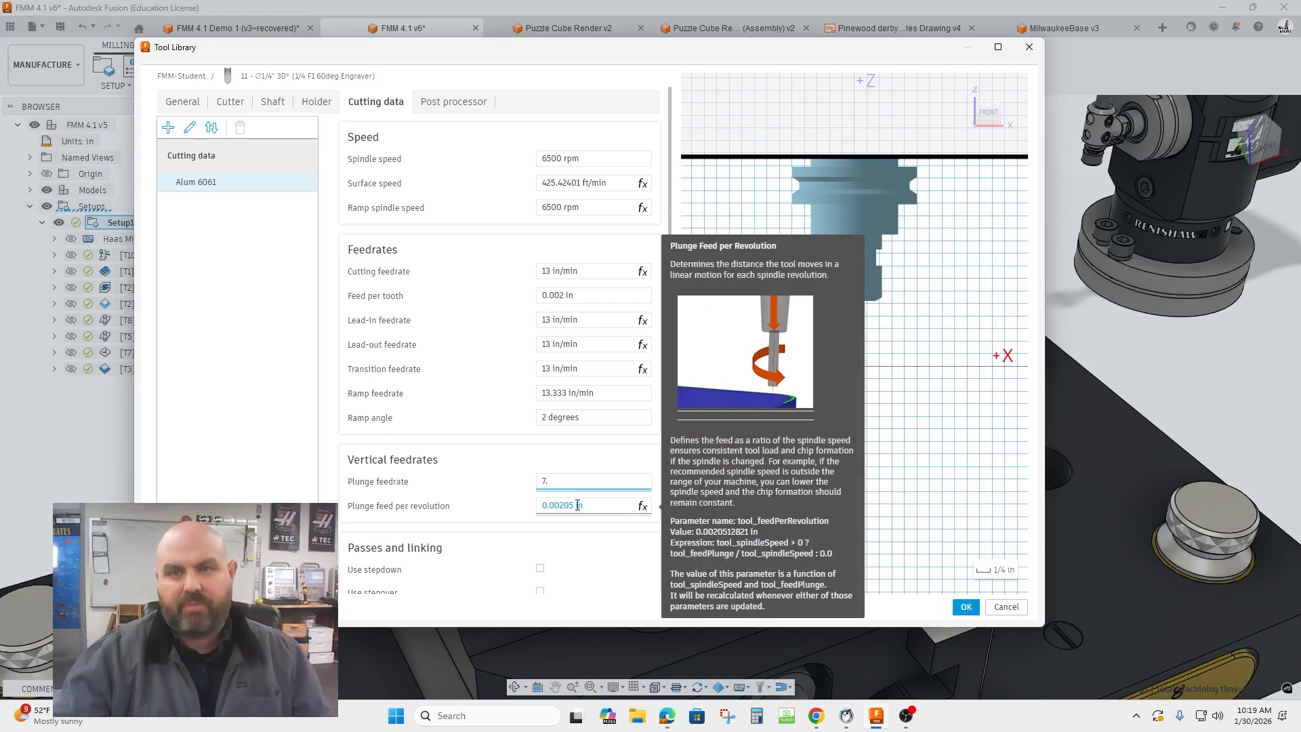
Step: Set the engraver's post processor tool number to 7 and save the new tool to the library
{"action": "left_click", "coordinate": [447, 102]}
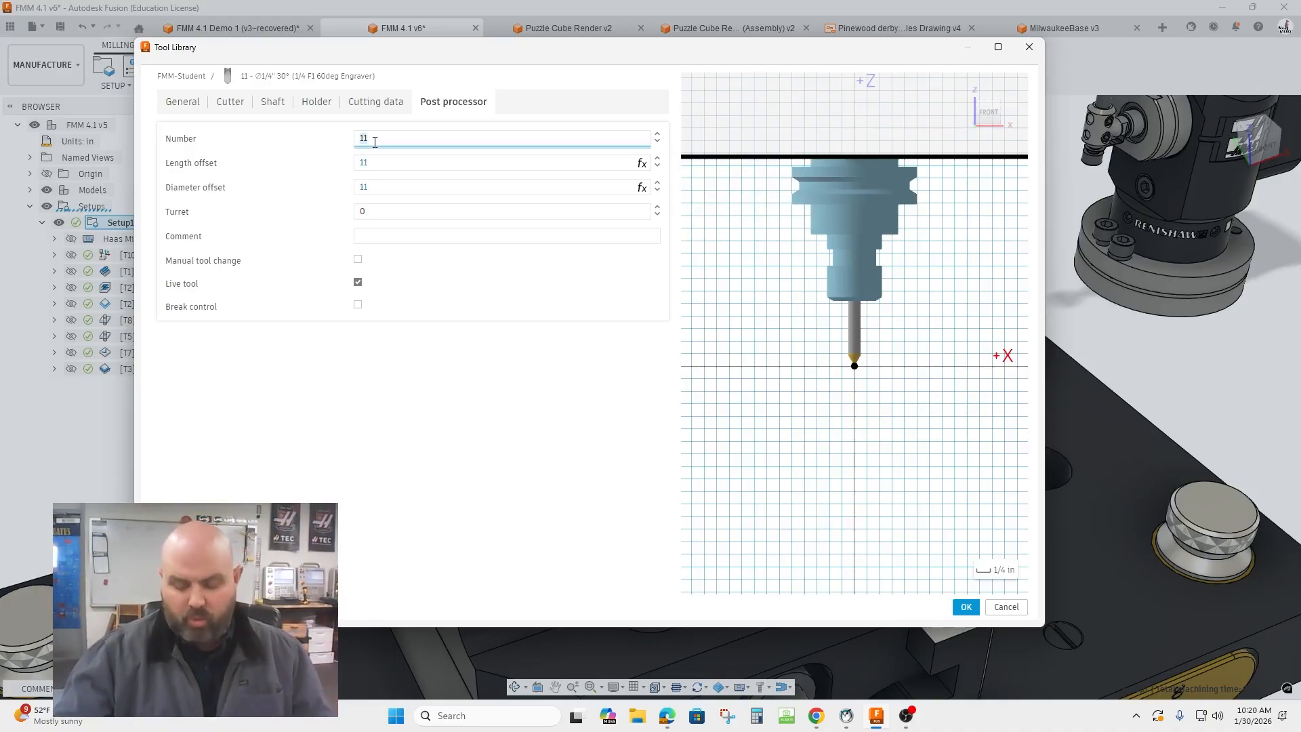
{"action": "left_click", "coordinate": [427, 300]}
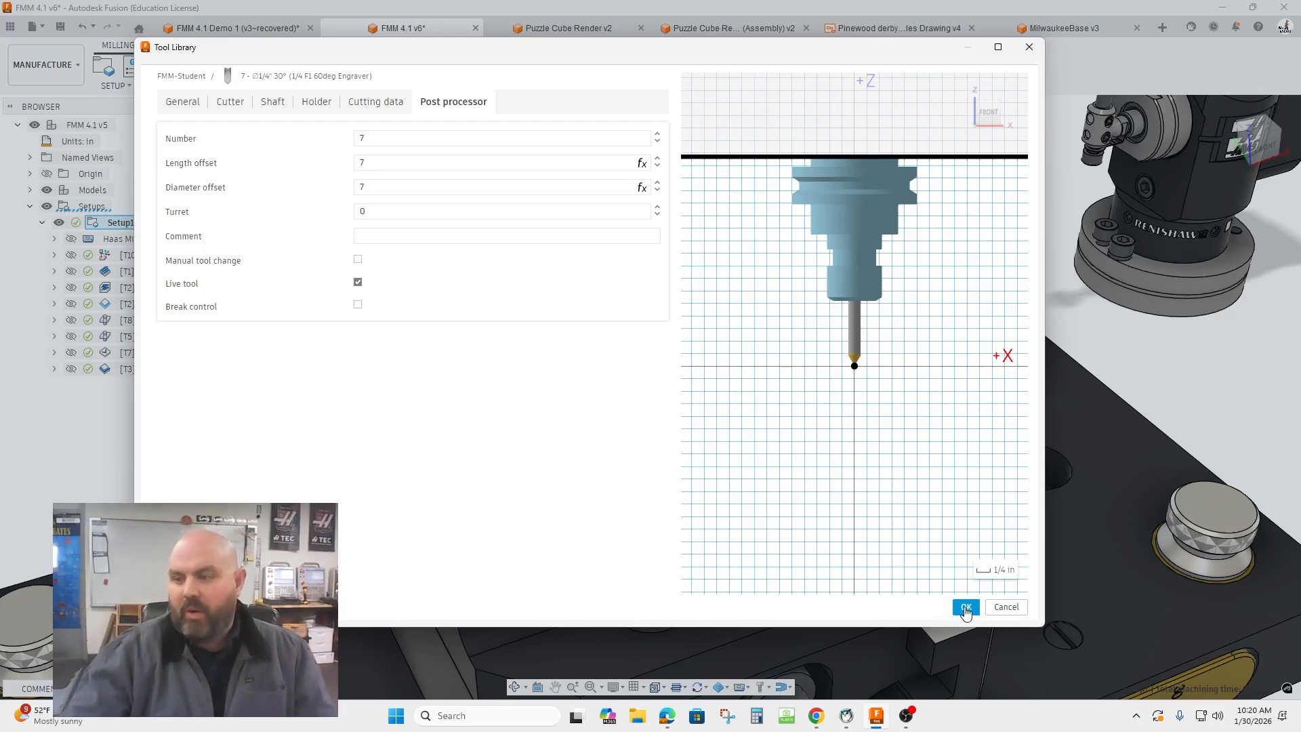
{"action": "left_click", "coordinate": [966, 607]}
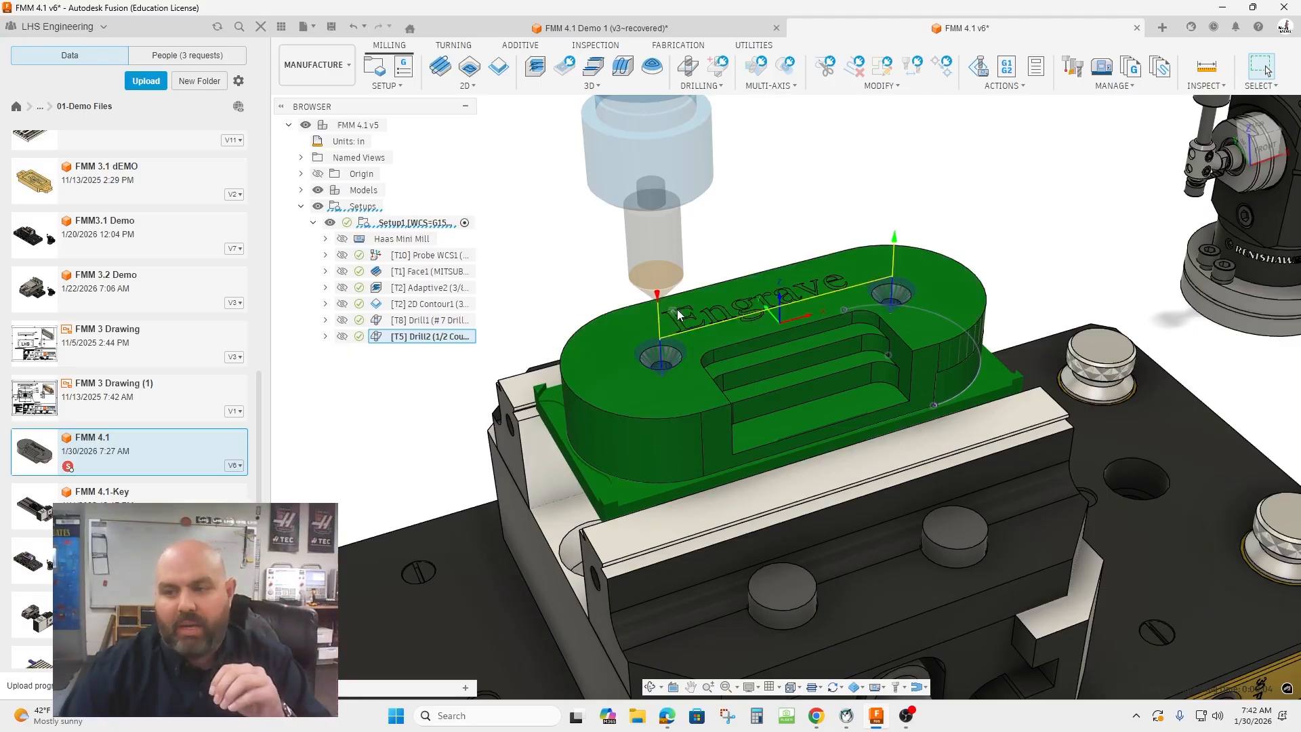
Step: Examine the Drill2 countersink toolpath on the part's two holes up close, and clear the operation's selection
{"action": "scroll", "coordinate": [678, 325], "scroll_direction": "up", "scroll_amount": 5}
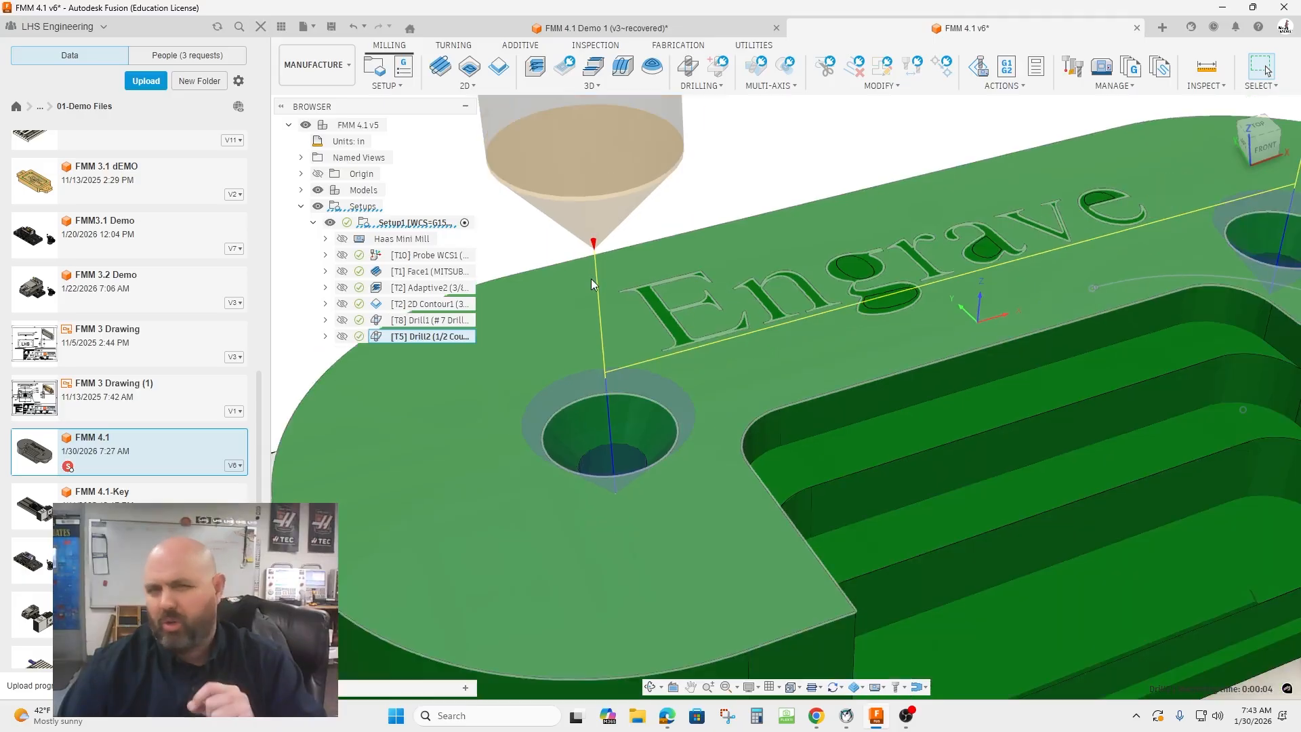
{"action": "scroll", "coordinate": [591, 278], "scroll_direction": "down", "scroll_amount": 3}
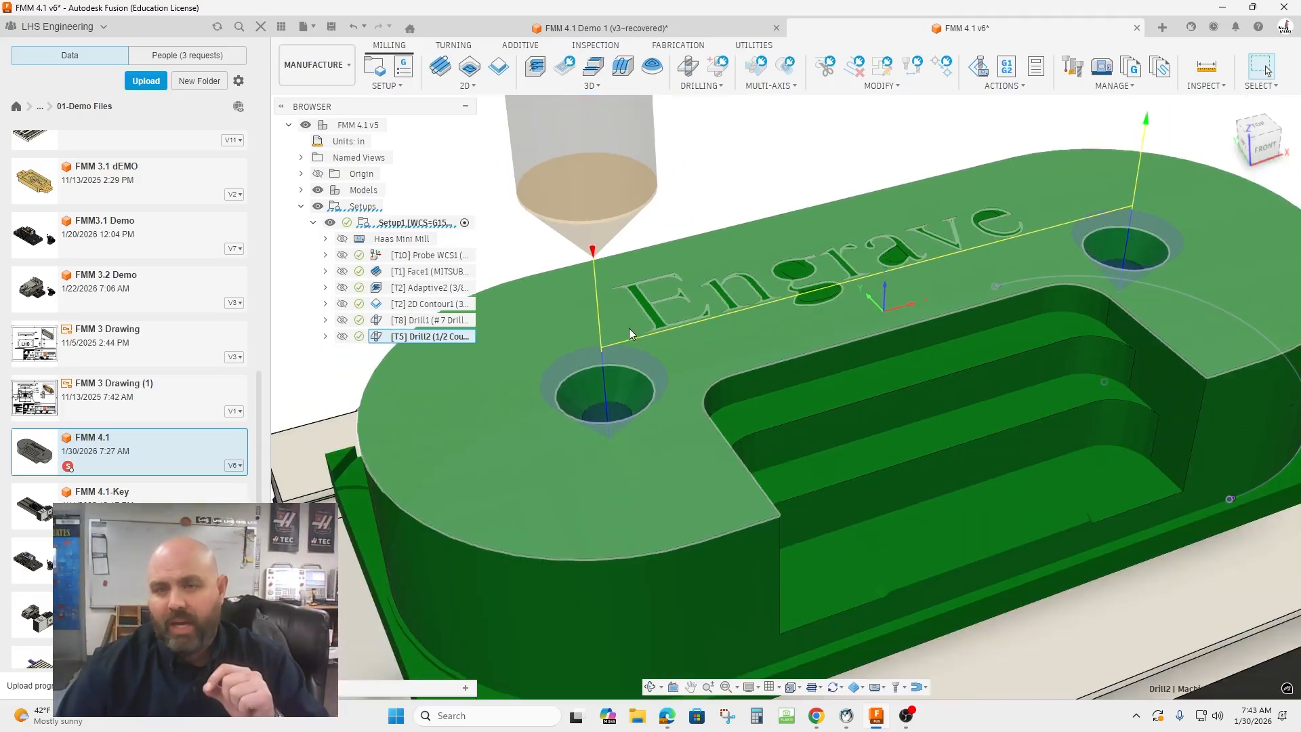
{"action": "key", "text": "Escape"}
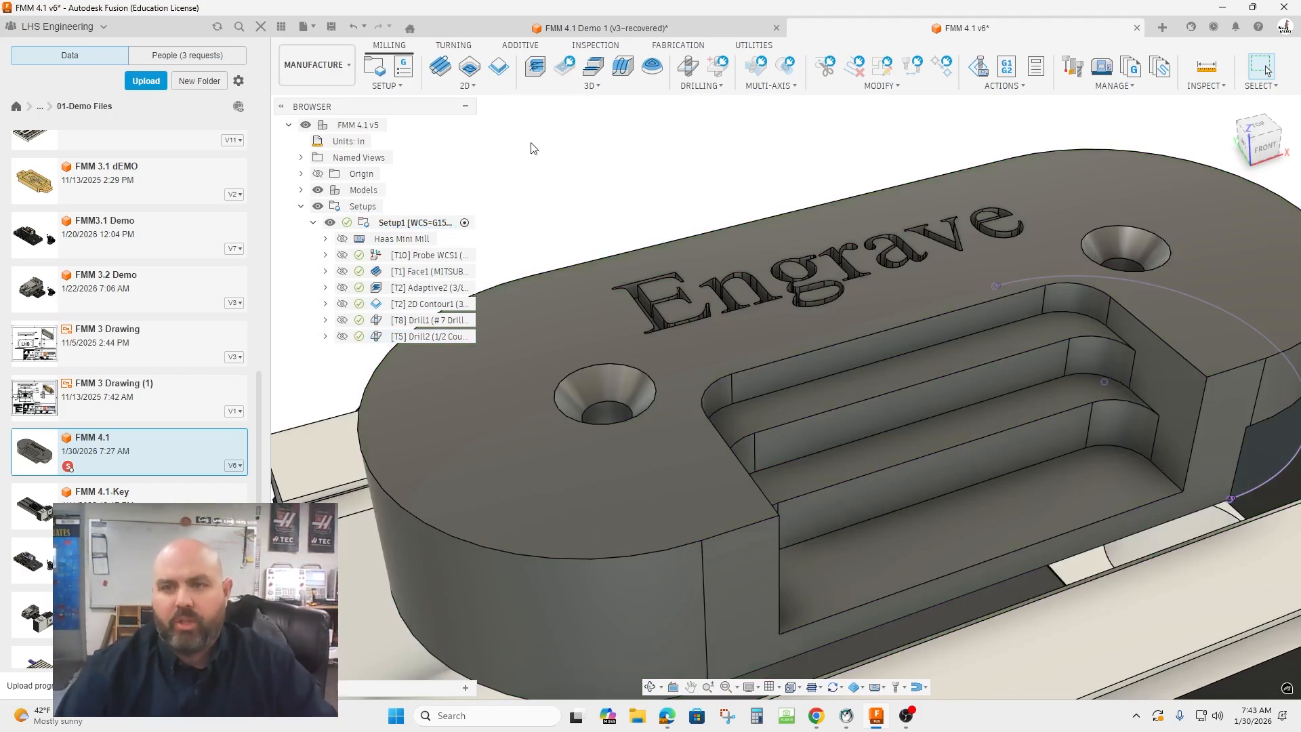
Step: Start an Engrave operation with the tool 7 60 Deg Engraver from the FMM-Student library
{"action": "left_click", "coordinate": [464, 85]}
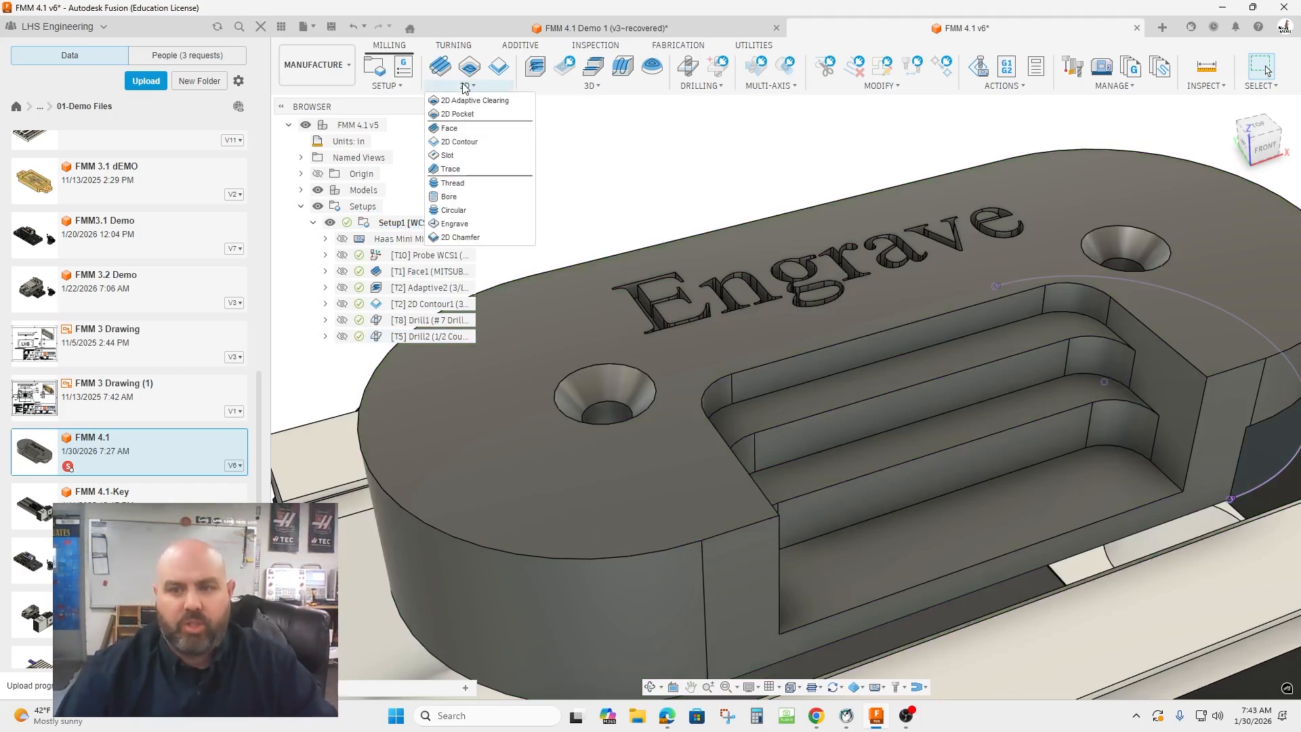
{"action": "left_click", "coordinate": [485, 231]}
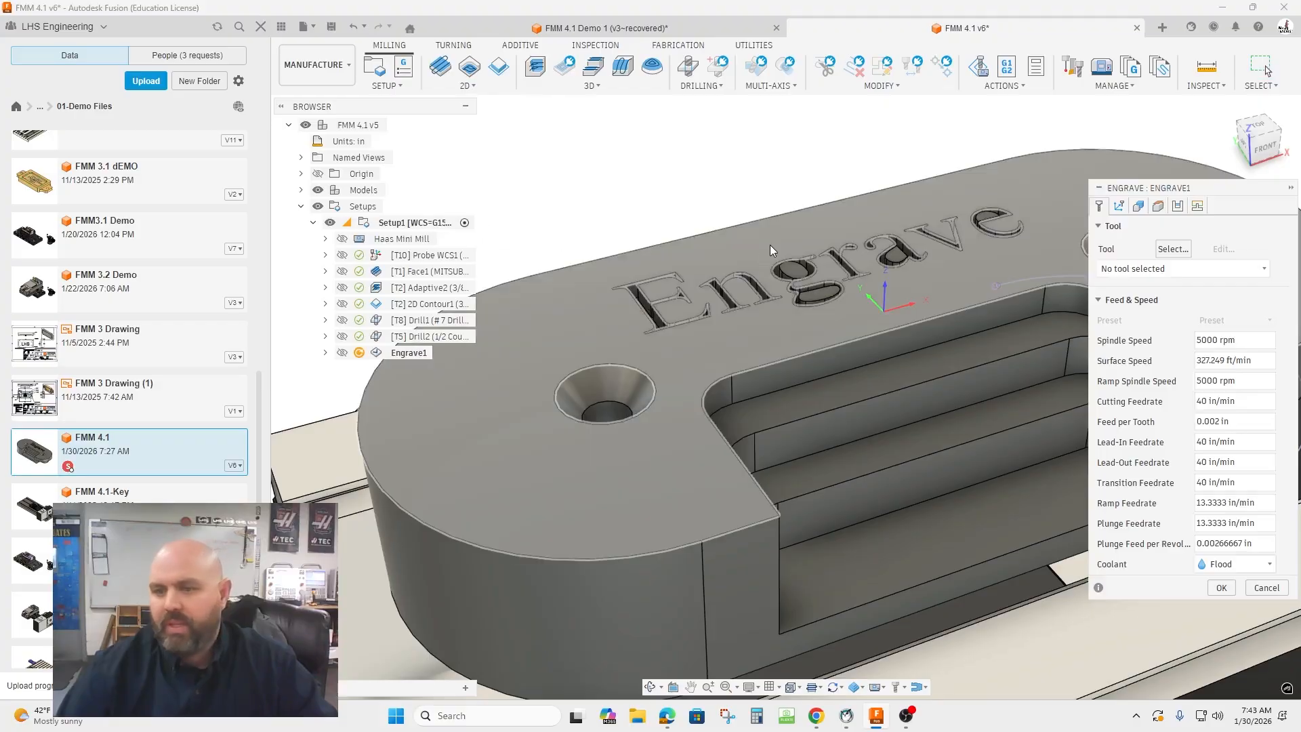
{"action": "left_click", "coordinate": [1173, 249]}
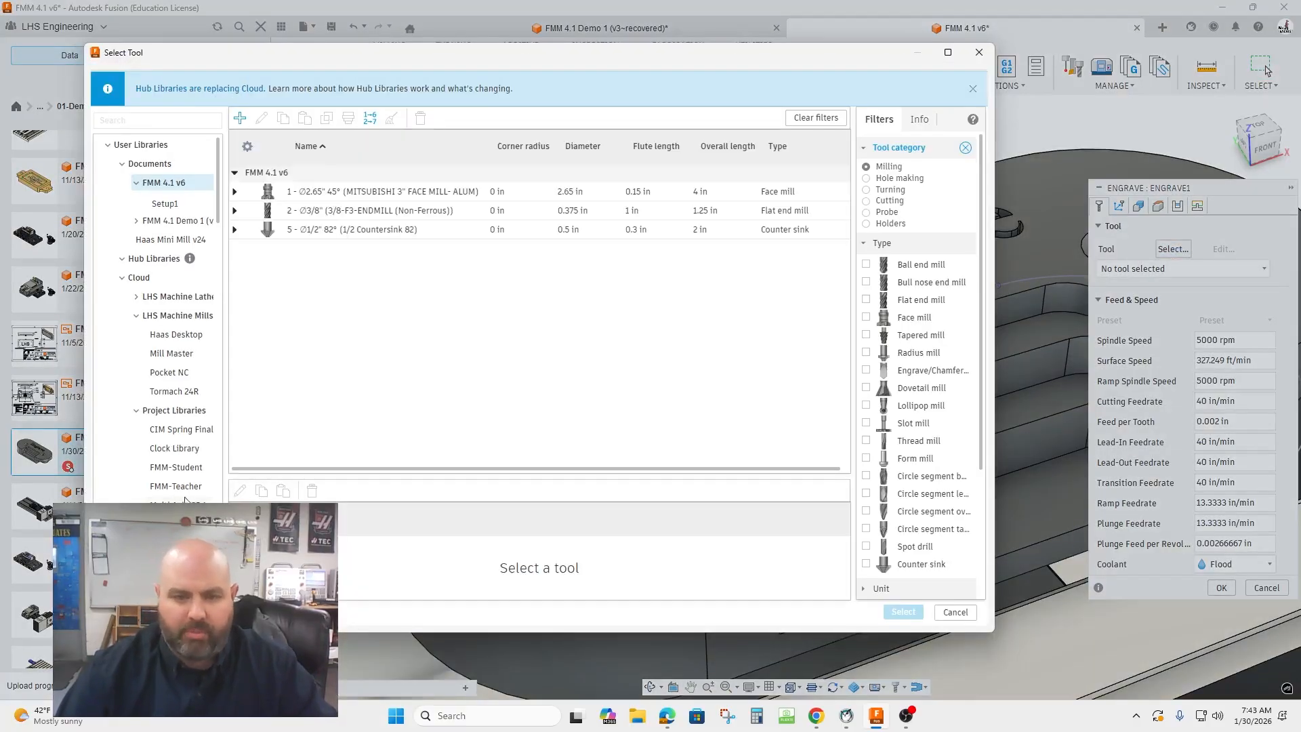
{"action": "left_click", "coordinate": [194, 468]}
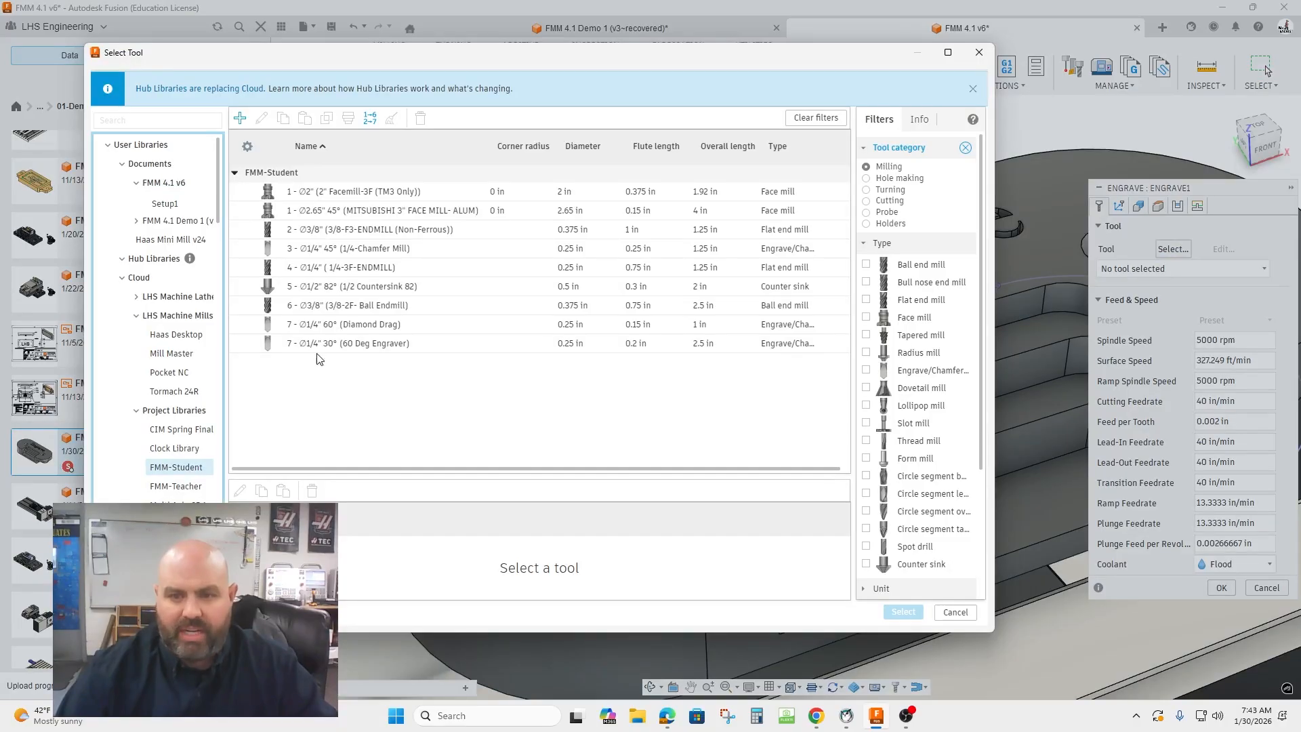
{"action": "left_click", "coordinate": [359, 346]}
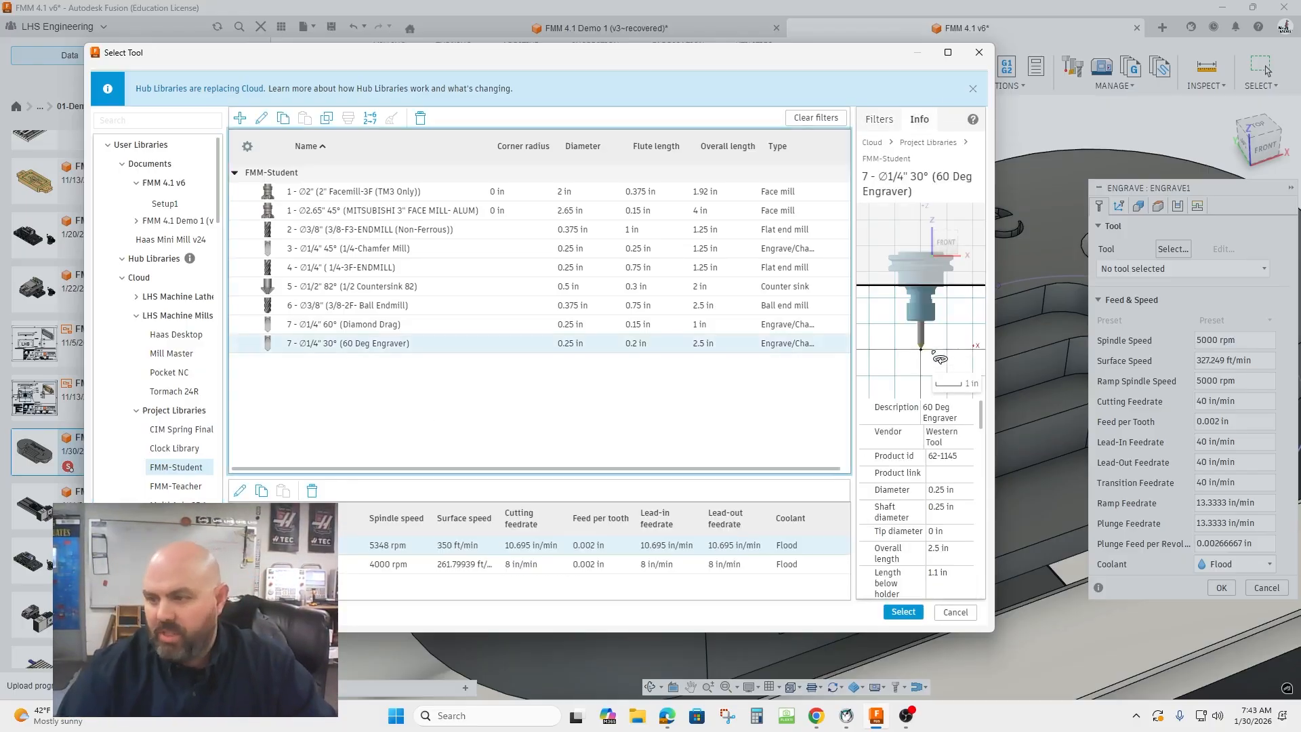
{"action": "left_click", "coordinate": [903, 611]}
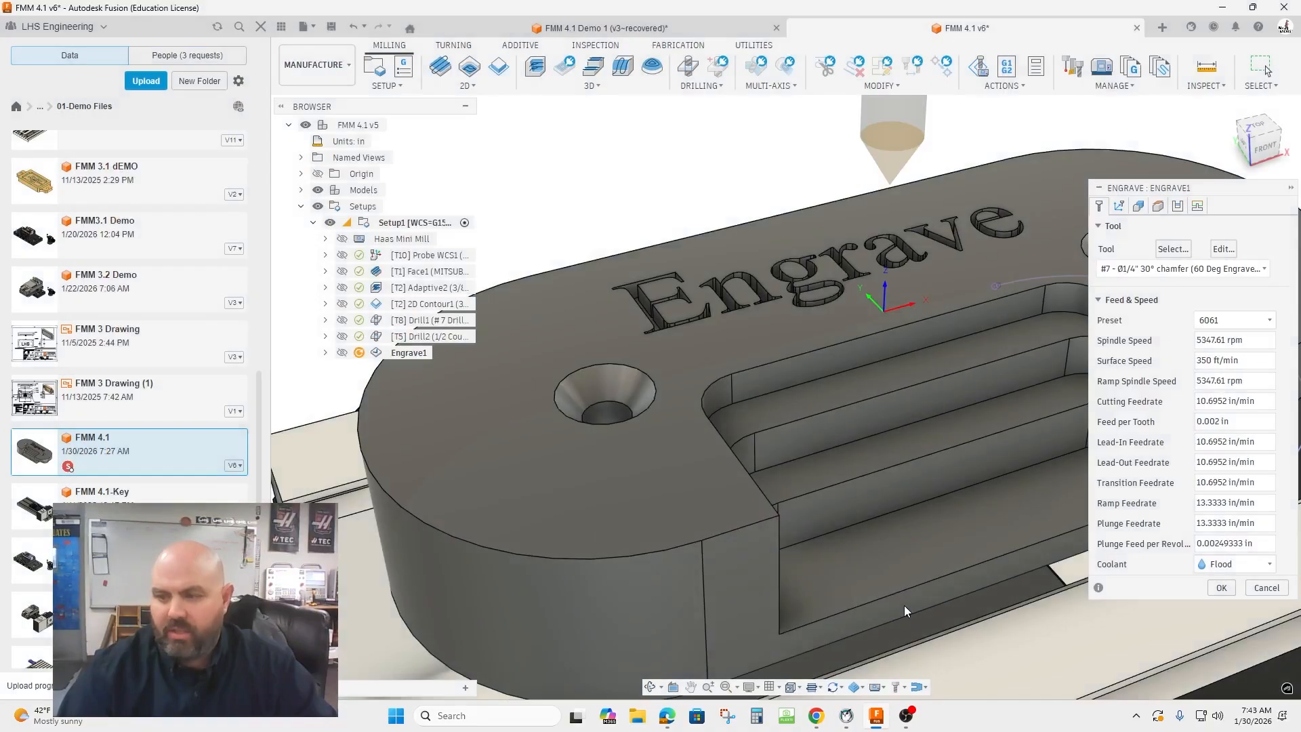
Step: Select the contours of all letters in the word "Engrave" on the part's top face and generate the engraving toolpath
{"action": "scroll", "coordinate": [663, 302], "scroll_direction": "up", "scroll_amount": 10}
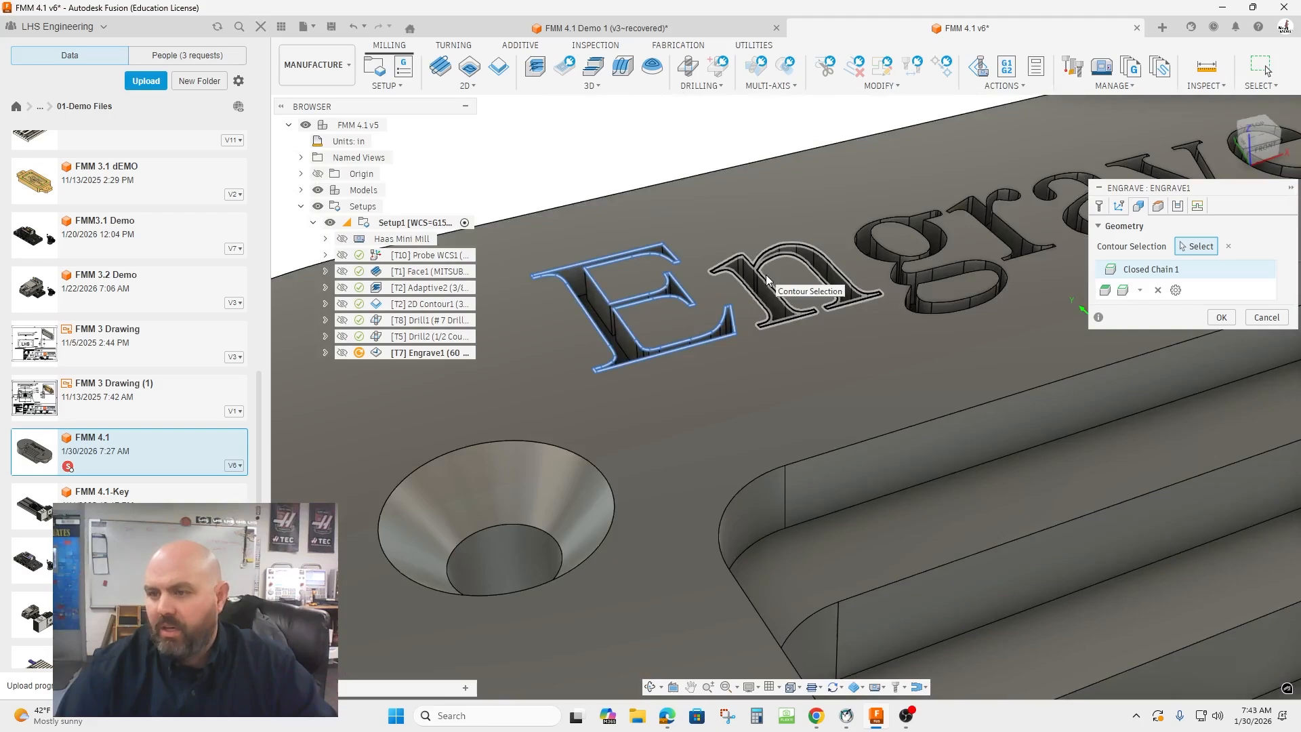
{"action": "left_click", "coordinate": [765, 274]}
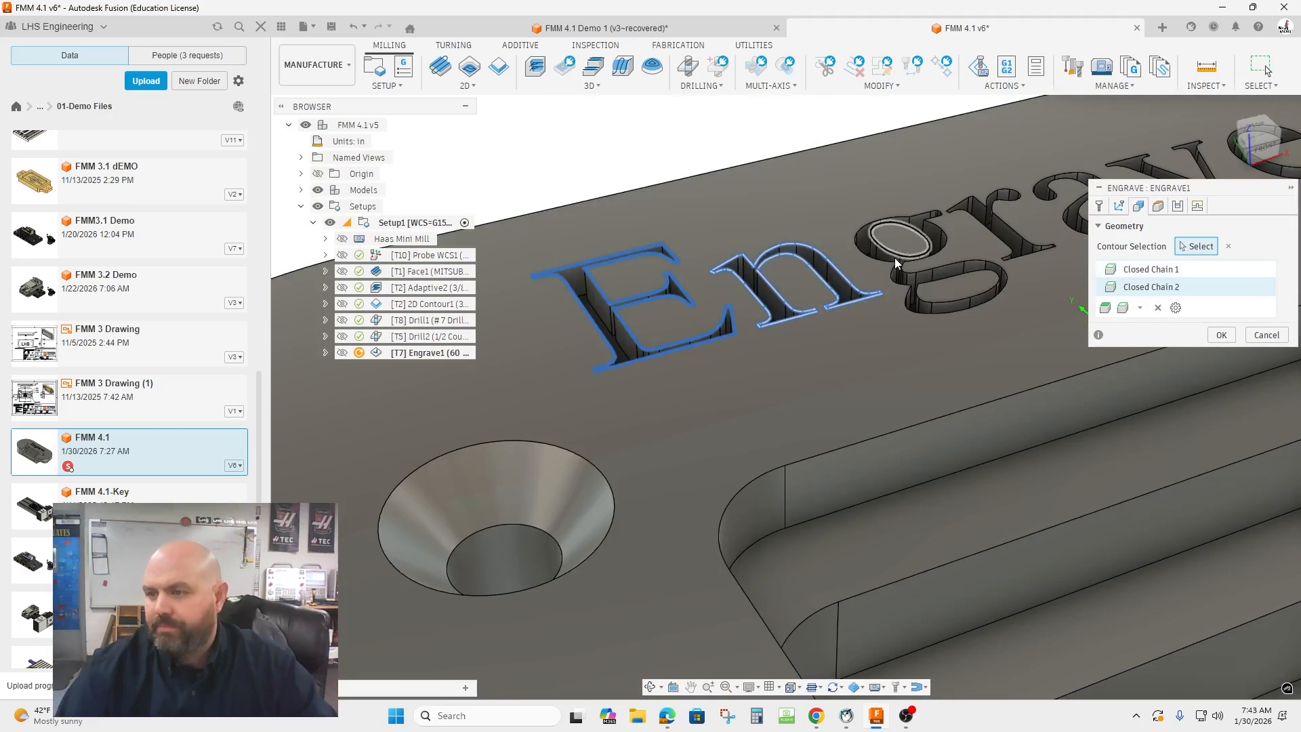
{"action": "left_click", "coordinate": [883, 270]}
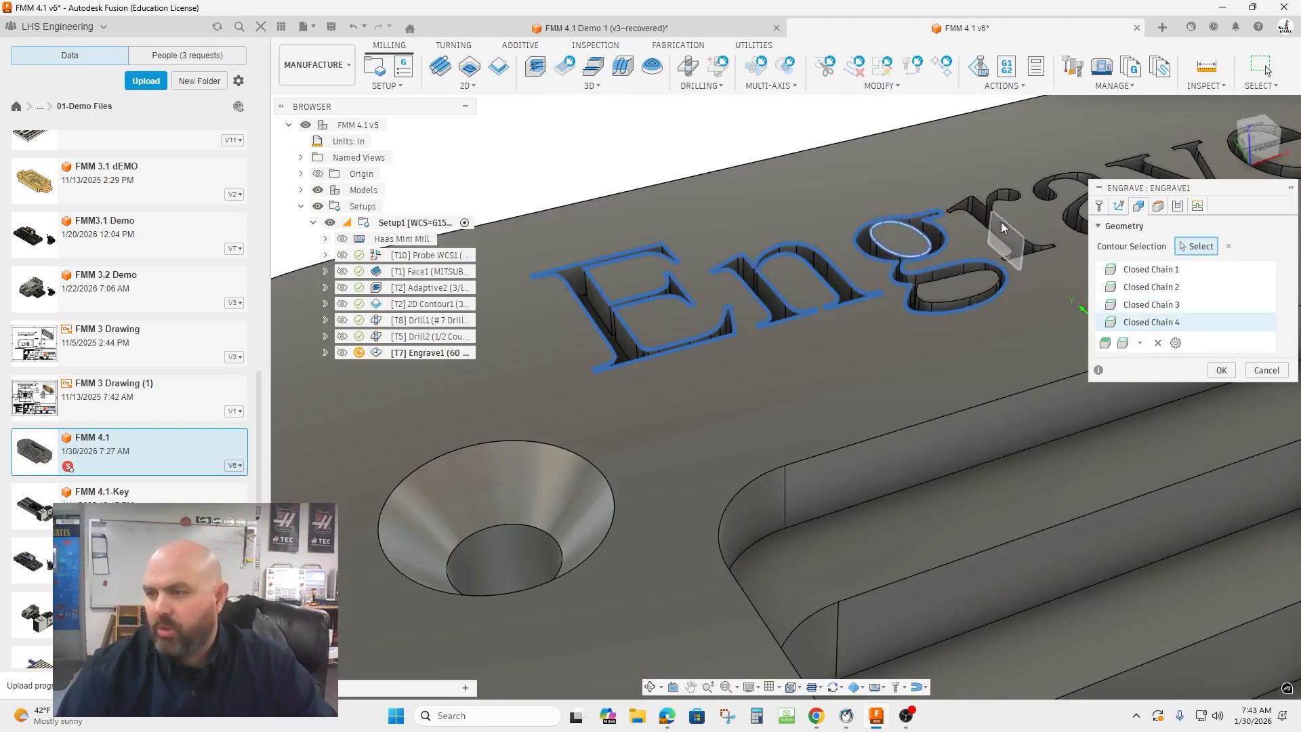
{"action": "scroll", "coordinate": [700, 240], "scroll_direction": "down", "scroll_amount": 2}
{"action": "scroll", "coordinate": [699, 240], "scroll_direction": "down", "scroll_amount": 1}
{"action": "scroll", "coordinate": [904, 287], "scroll_direction": "down", "scroll_amount": 1}
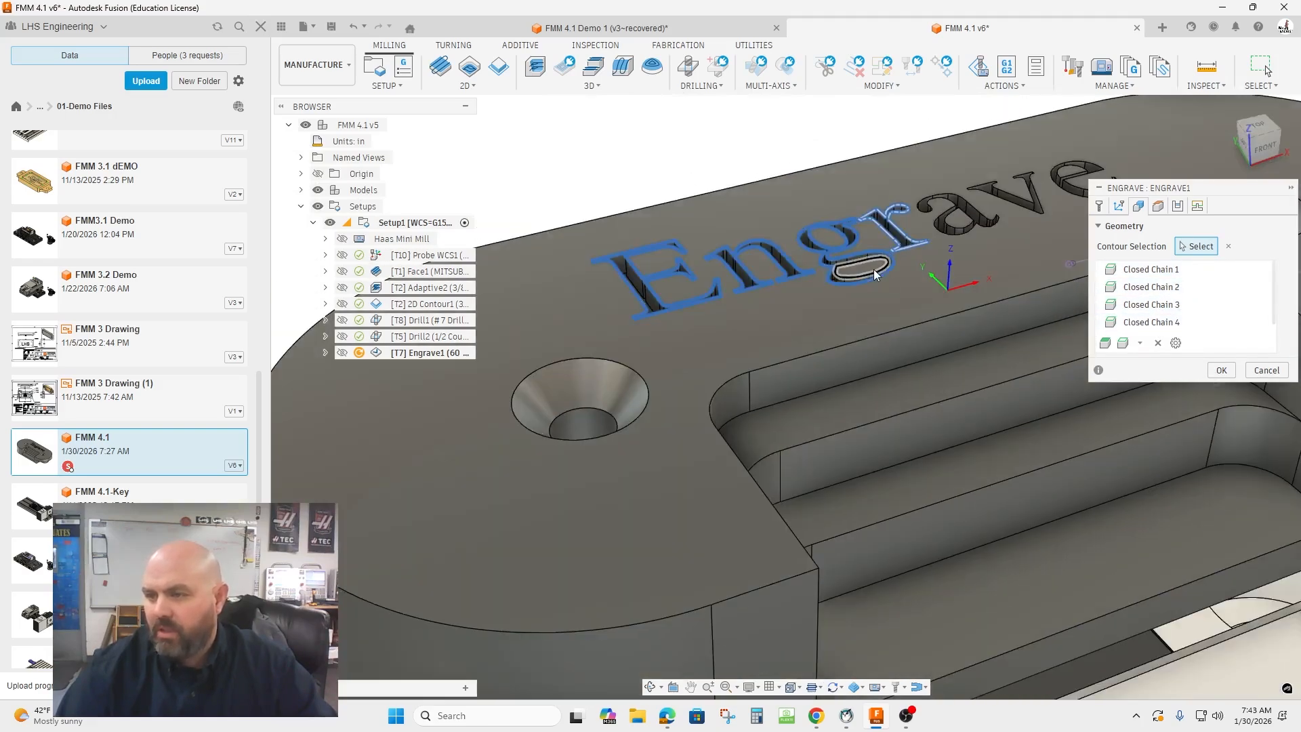
{"action": "left_click", "coordinate": [957, 219]}
{"action": "left_click", "coordinate": [983, 196]}
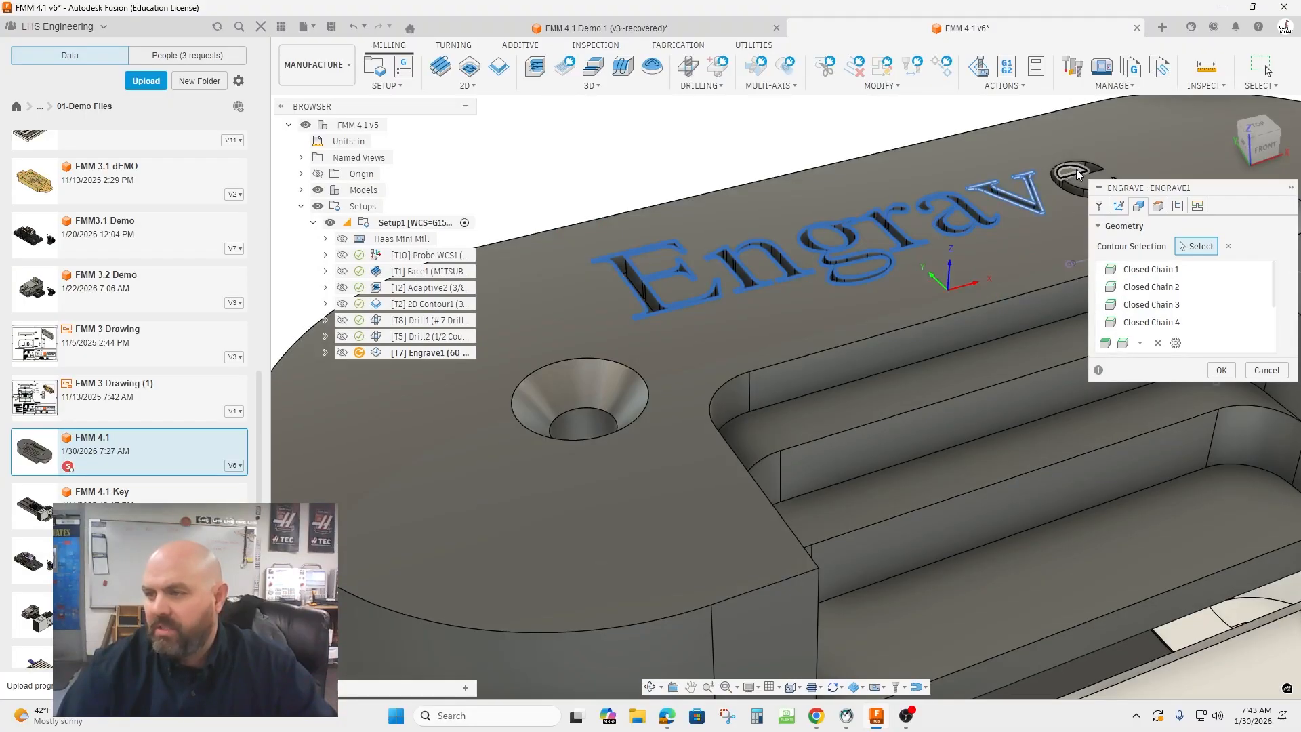
{"action": "left_click", "coordinate": [1092, 165]}
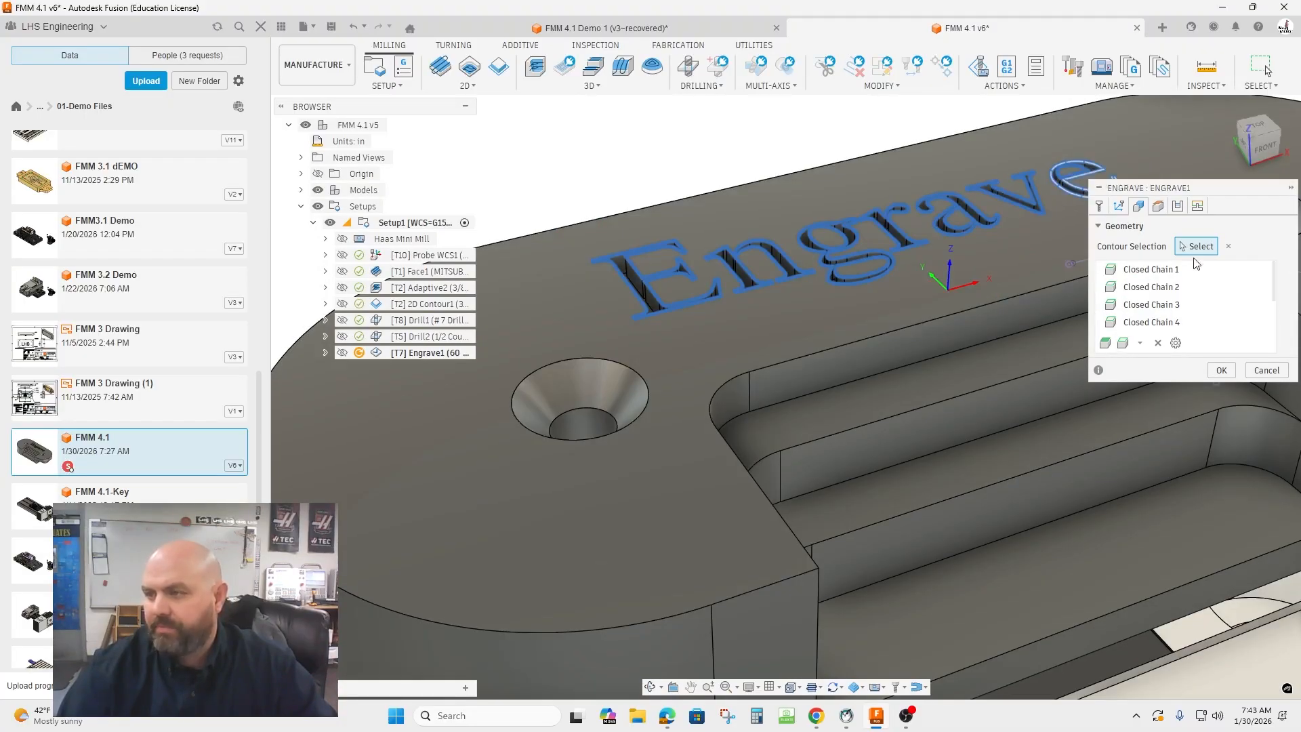
{"action": "left_click", "coordinate": [1221, 370]}
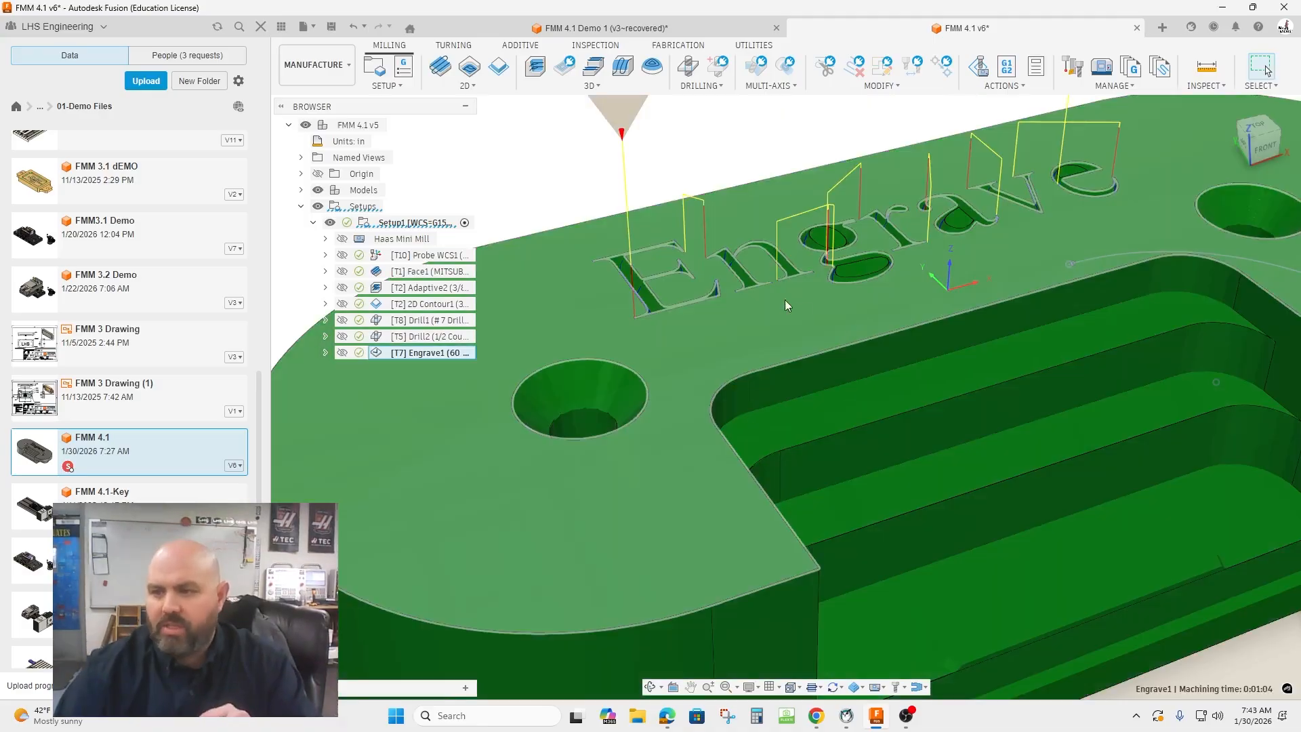
Step: Examine the engraving toolpath inside the letters up close, and view the whole part in the vise
{"action": "scroll", "coordinate": [664, 274], "scroll_direction": "up", "scroll_amount": 6}
{"action": "scroll", "coordinate": [644, 226], "scroll_direction": "down", "scroll_amount": 4}
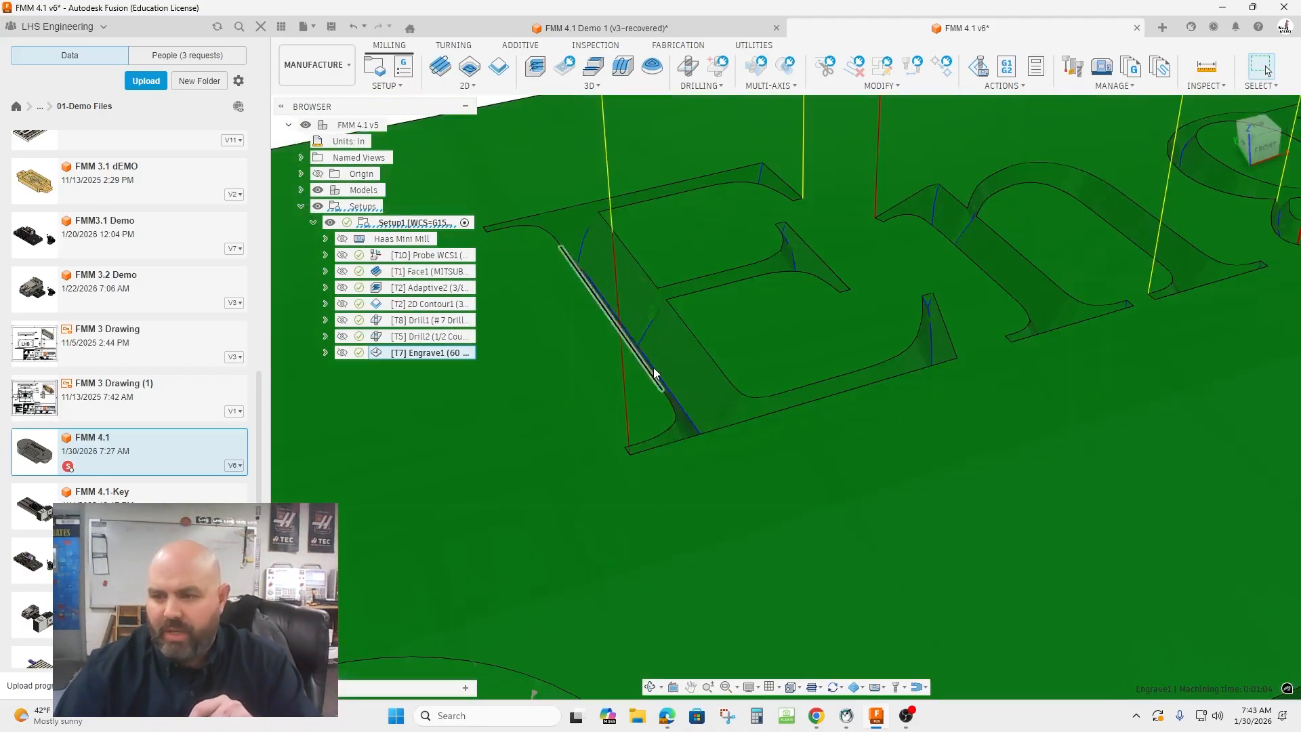
{"action": "scroll", "coordinate": [661, 319], "scroll_direction": "up", "scroll_amount": 5}
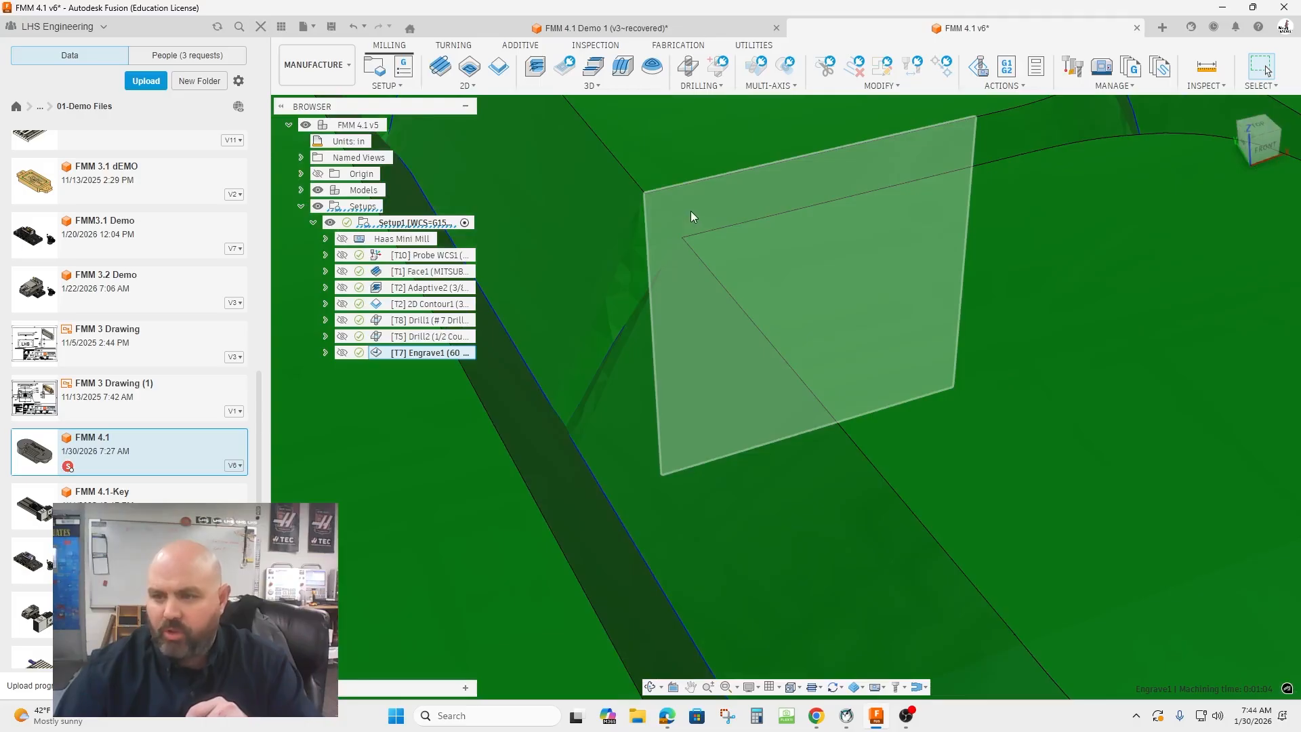
{"action": "scroll", "coordinate": [639, 298], "scroll_direction": "down", "scroll_amount": 8}
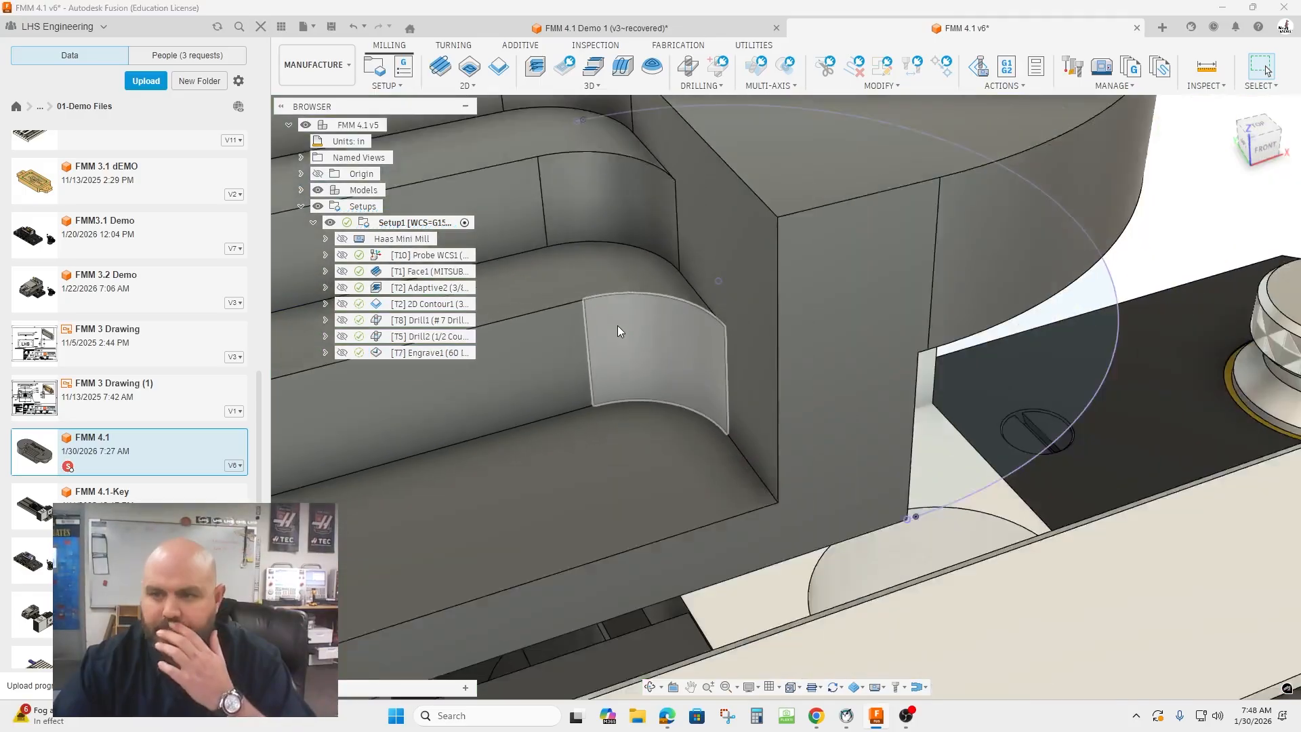
{"action": "scroll", "coordinate": [613, 322], "scroll_direction": "down", "scroll_amount": 5}
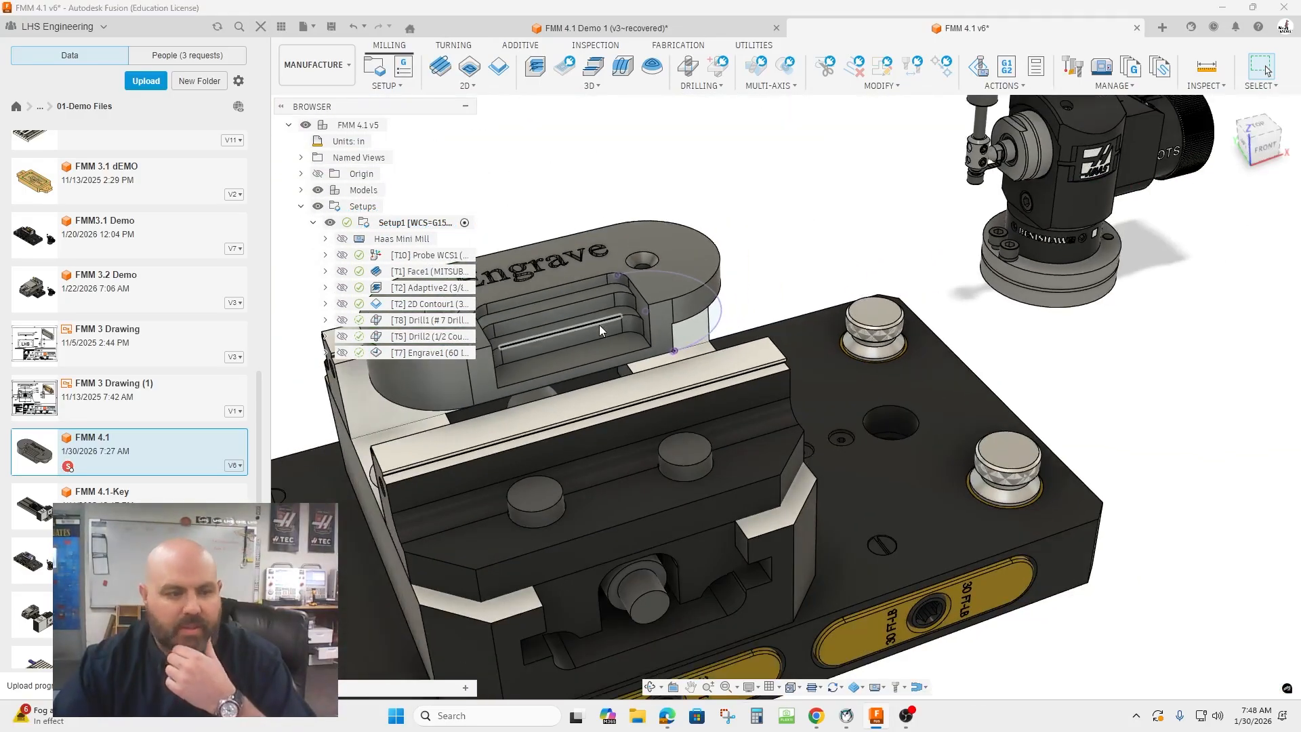
{"action": "scroll", "coordinate": [596, 349], "scroll_direction": "down", "scroll_amount": 4}
{"action": "scroll", "coordinate": [595, 354], "scroll_direction": "up", "scroll_amount": 3}
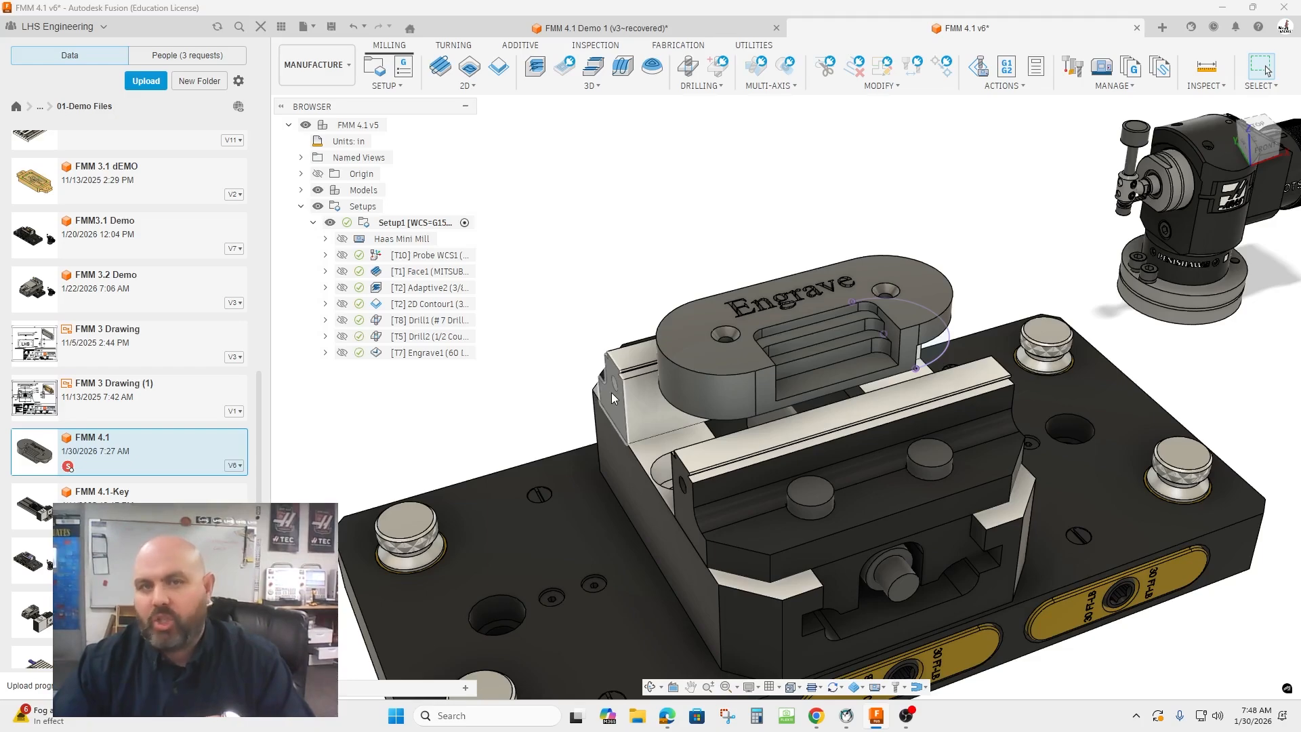
Step: Start a 2D Chamfer operation on the part's top outline and the three front edges of the stepped pocket
{"action": "left_click", "coordinate": [465, 85]}
{"action": "left_click", "coordinate": [484, 227]}
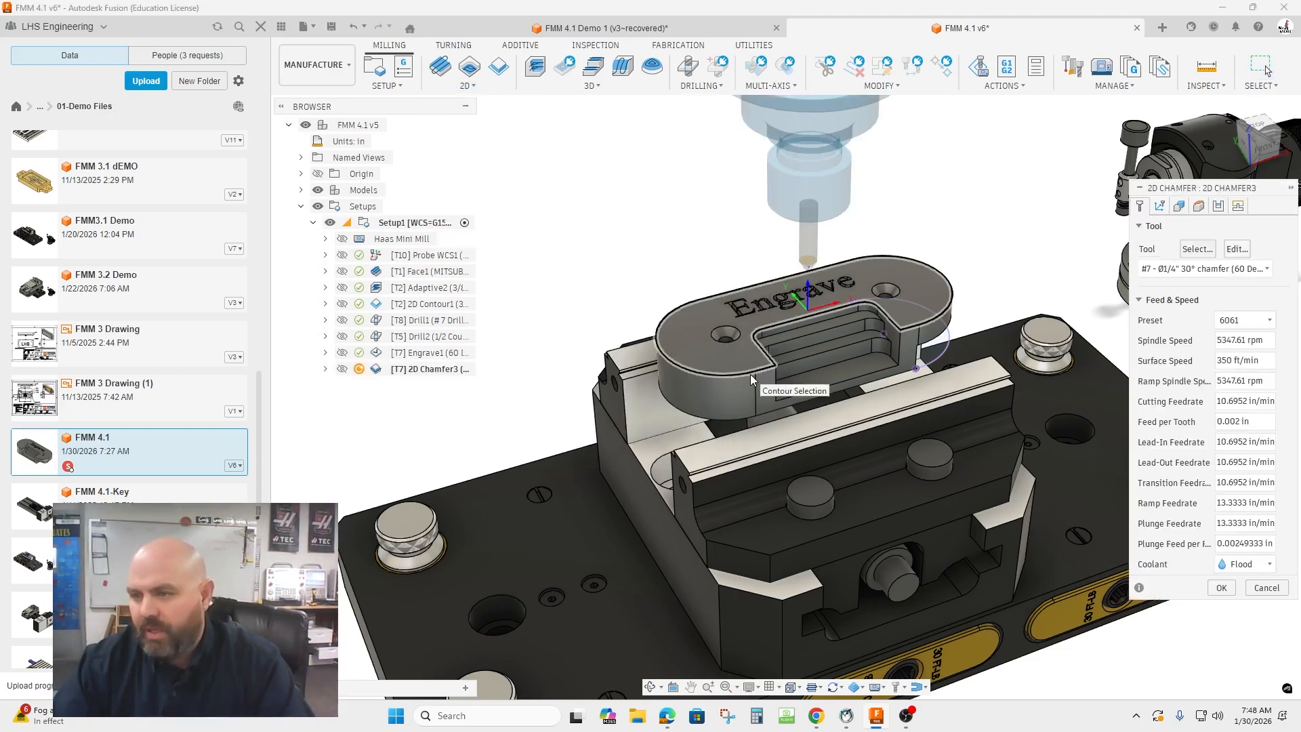
{"action": "left_click", "coordinate": [750, 374]}
{"action": "left_click", "coordinate": [820, 346]}
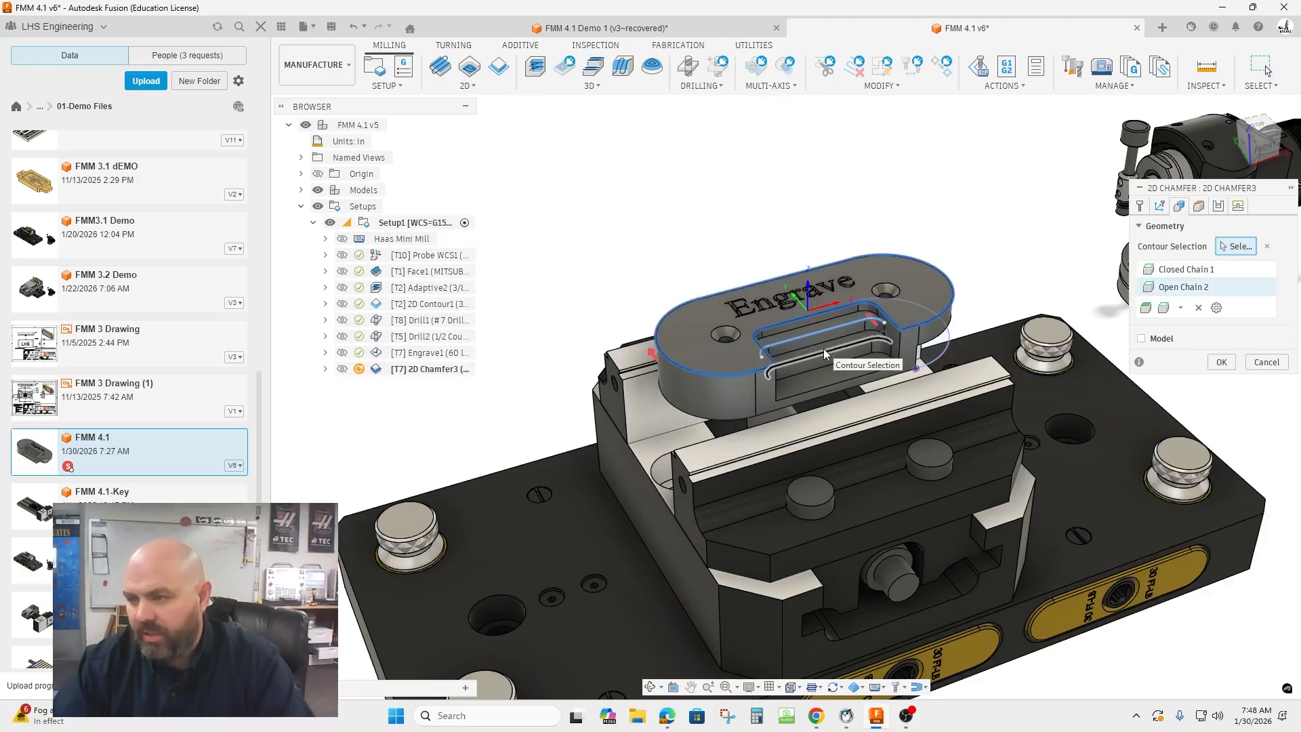
{"action": "left_click", "coordinate": [823, 348]}
{"action": "left_click", "coordinate": [846, 379]}
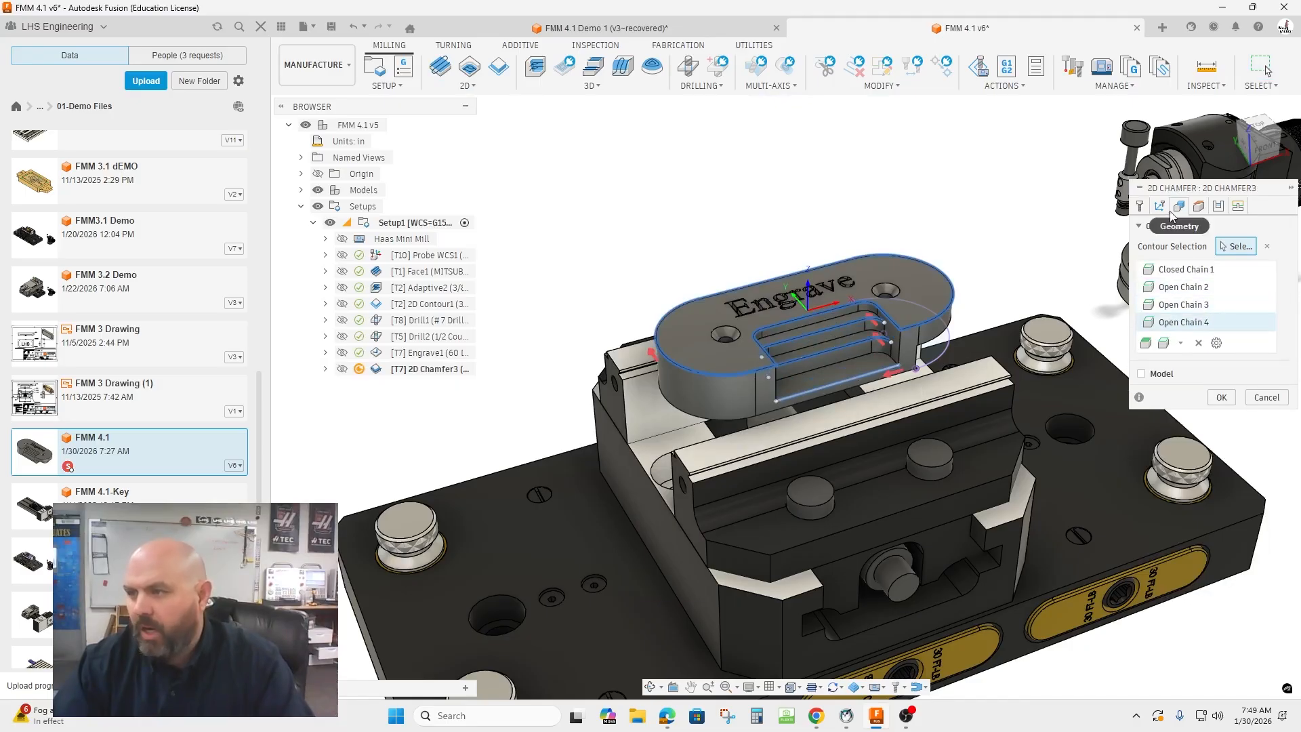
Step: Assign the tool 3 1/4-Chamfer Mill from the FMM 4.1 document's tools to the 2D Chamfer operation
{"action": "left_click", "coordinate": [1139, 206]}
{"action": "left_click", "coordinate": [1197, 254]}
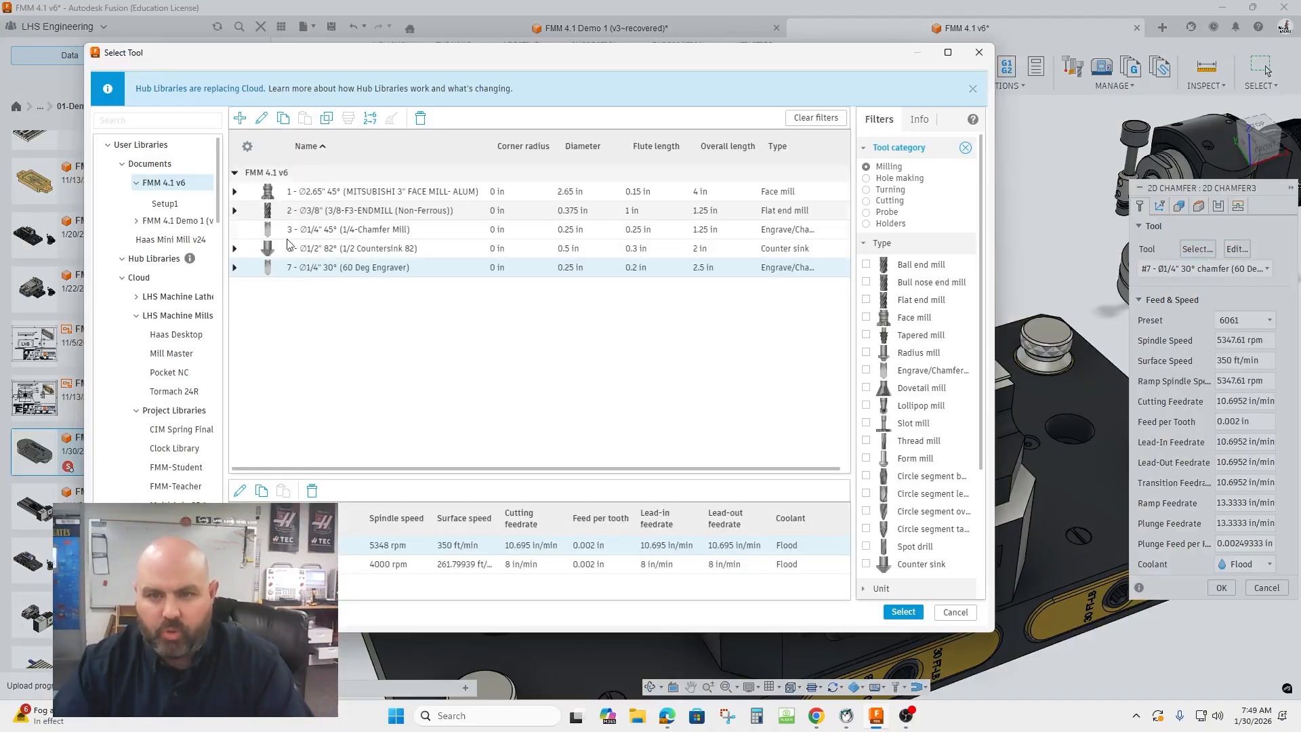
{"action": "left_click", "coordinate": [308, 230]}
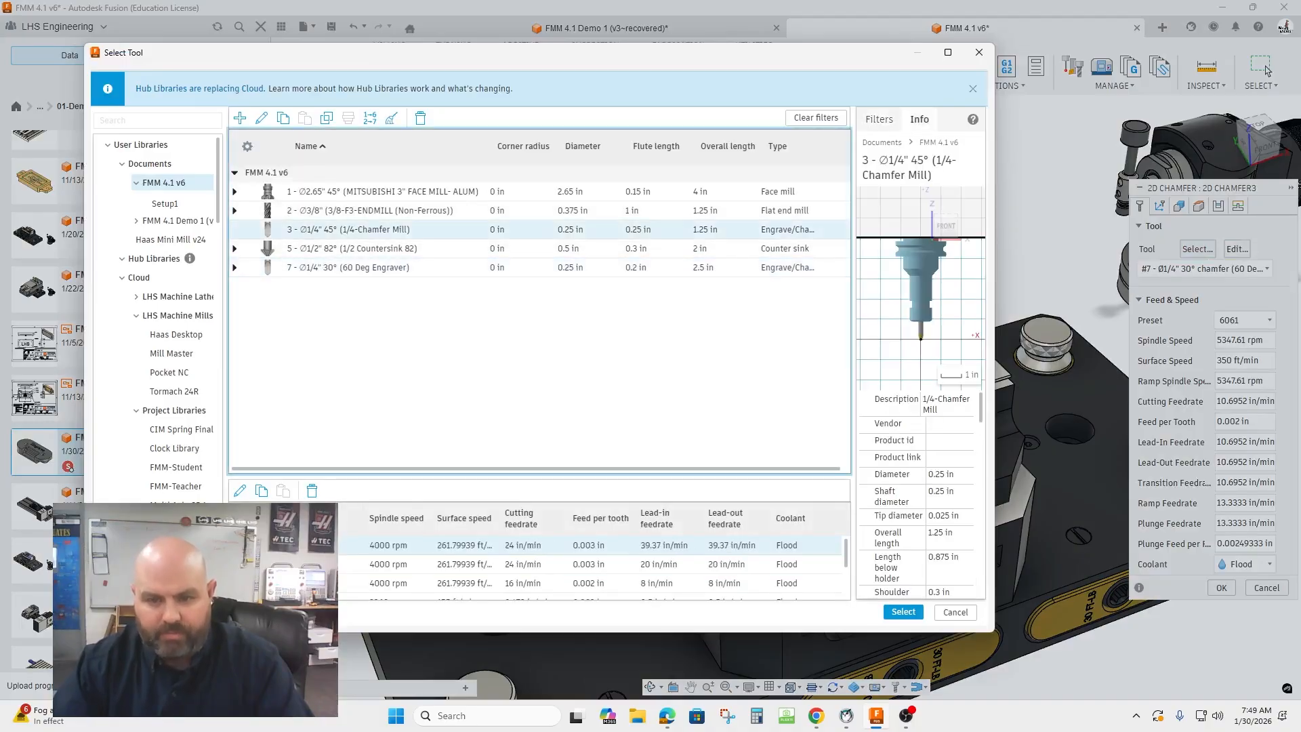
{"action": "left_click", "coordinate": [908, 612]}
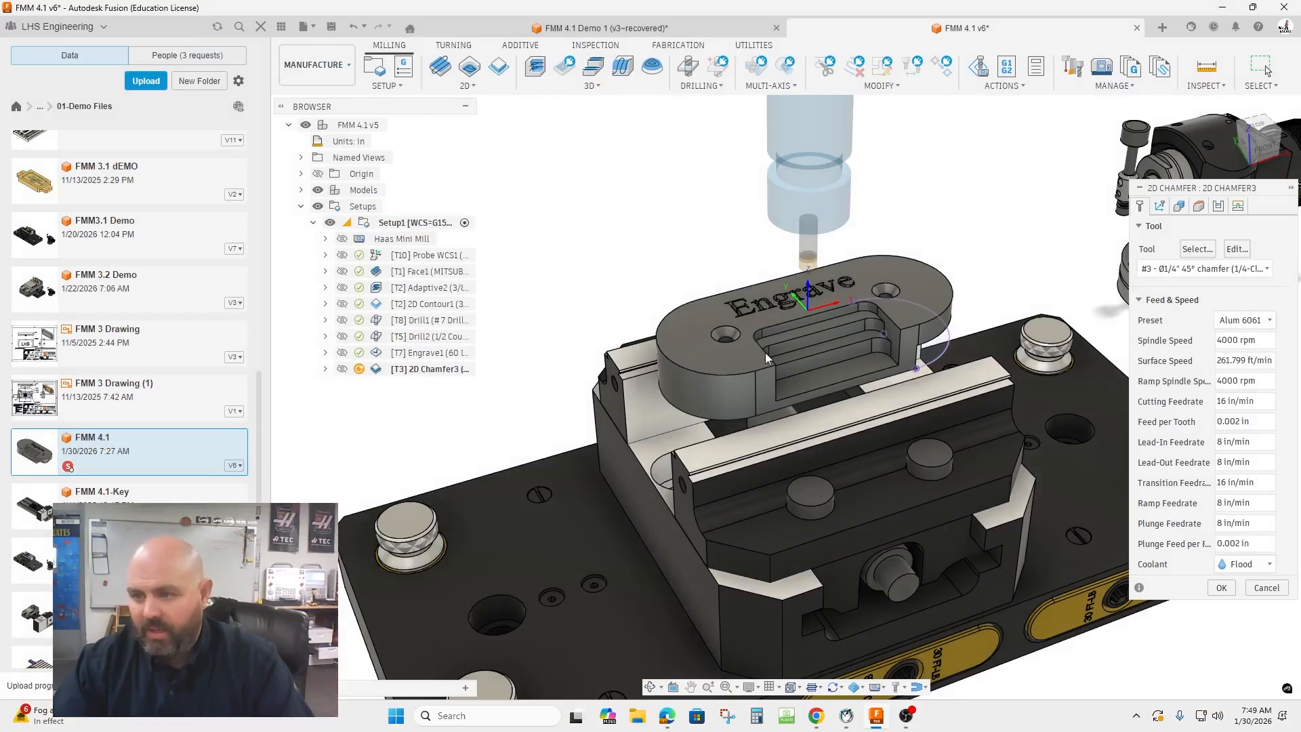
Step: Set the chamfer width to 0.02 in and generate the 2D Chamfer toolpath
{"action": "scroll", "coordinate": [839, 322], "scroll_direction": "up", "scroll_amount": 6}
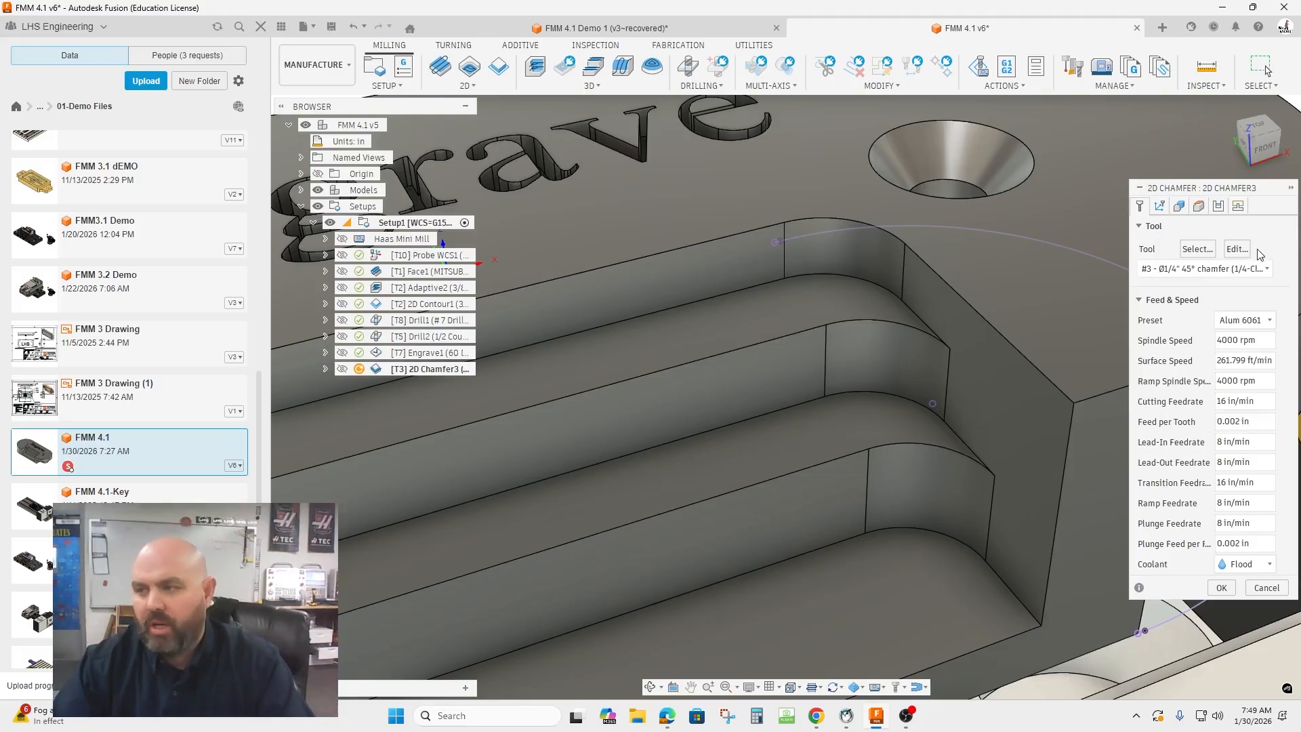
{"action": "left_click", "coordinate": [1217, 206]}
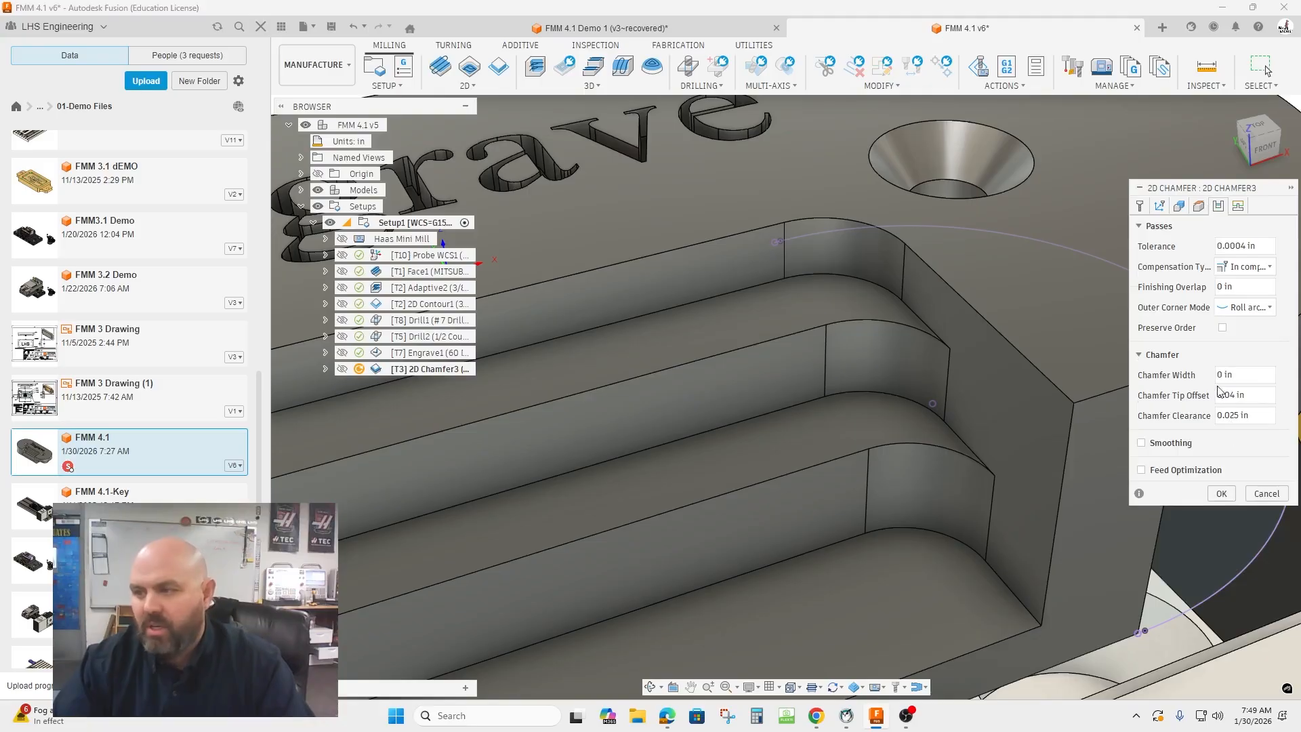
{"action": "left_click", "coordinate": [1241, 378]}
{"action": "type", "text": ".02"}
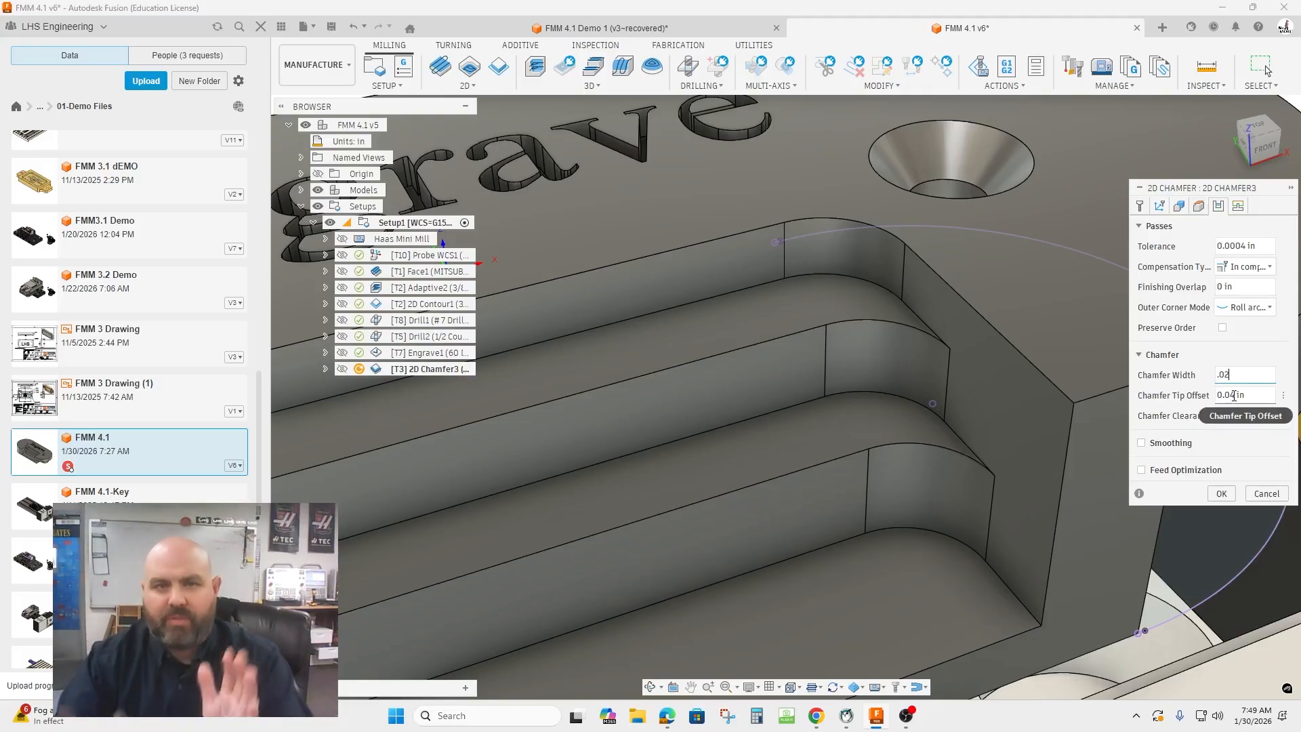
{"action": "mouse_move", "coordinate": [1233, 395]}
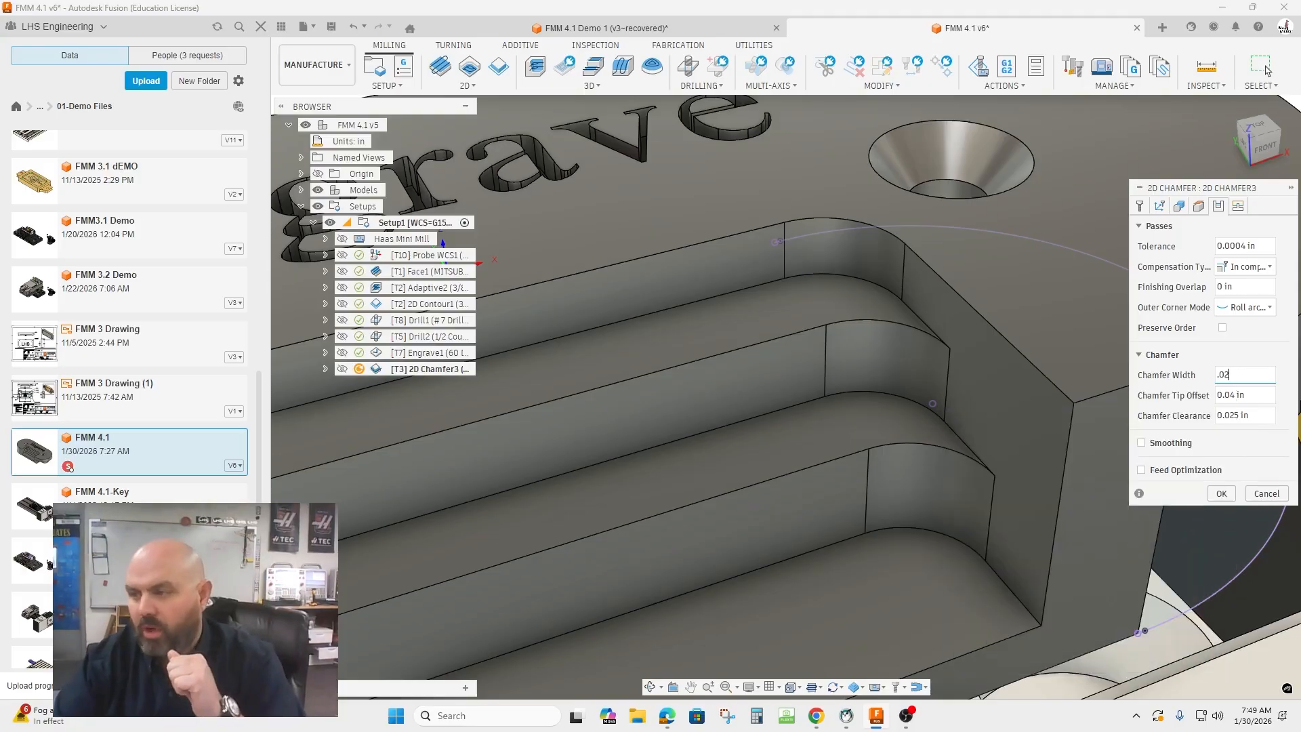
{"action": "left_click", "coordinate": [1223, 495]}
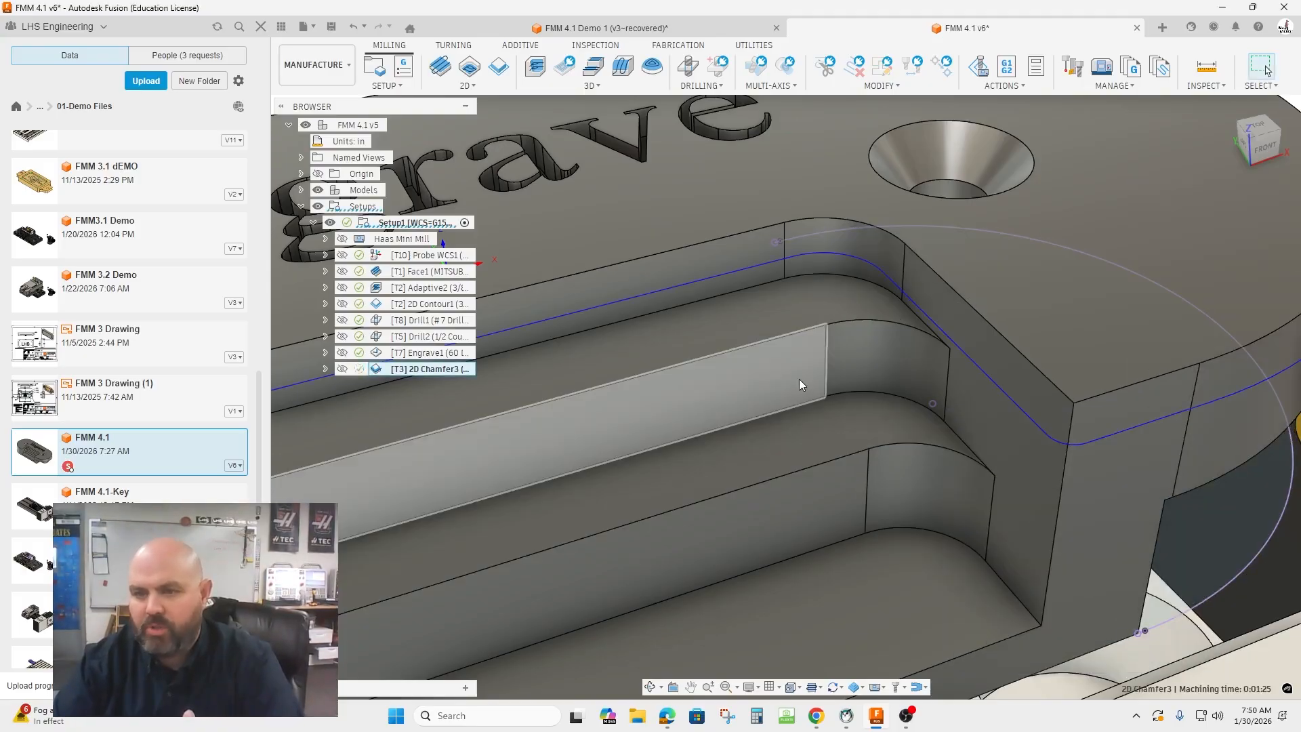
Step: Edit the 2D Chamfer operation to use a chamfer tip offset of 0.1 in and regenerate its toolpath
{"action": "scroll", "coordinate": [771, 323], "scroll_direction": "down", "scroll_amount": 3}
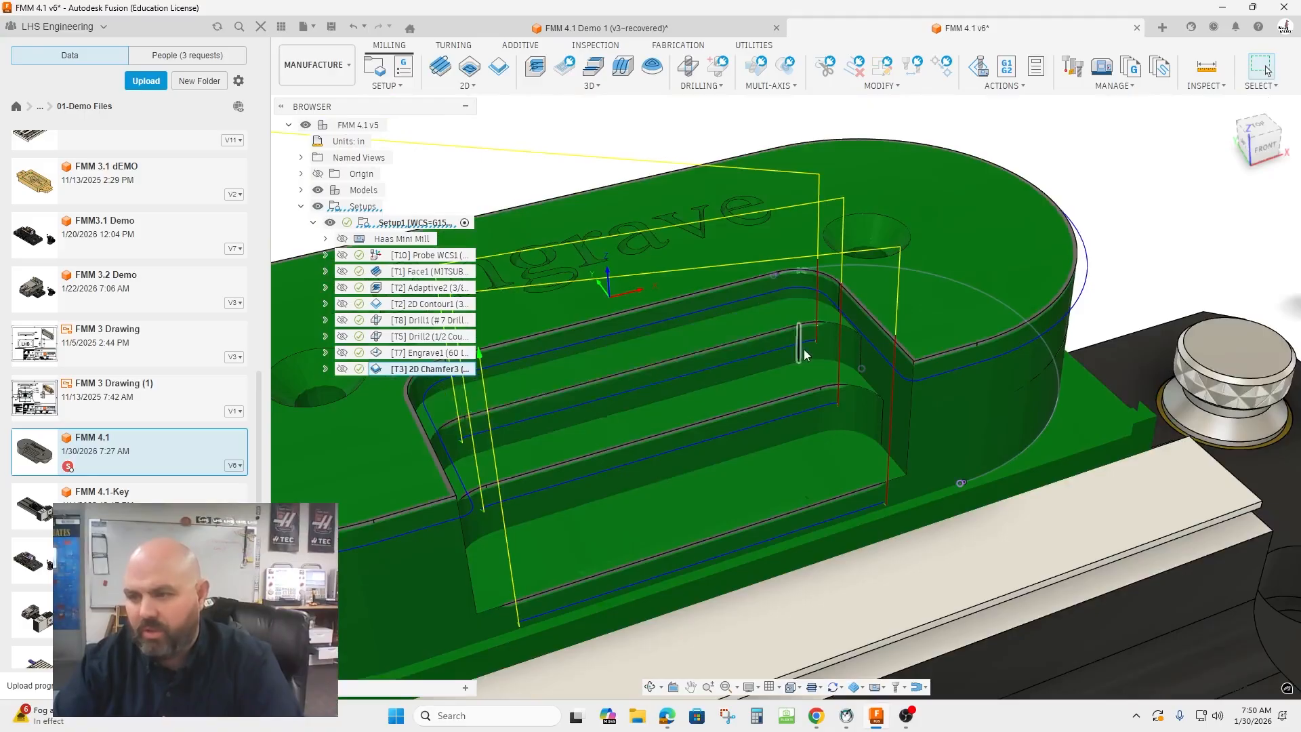
{"action": "scroll", "coordinate": [805, 339], "scroll_direction": "up", "scroll_amount": 5}
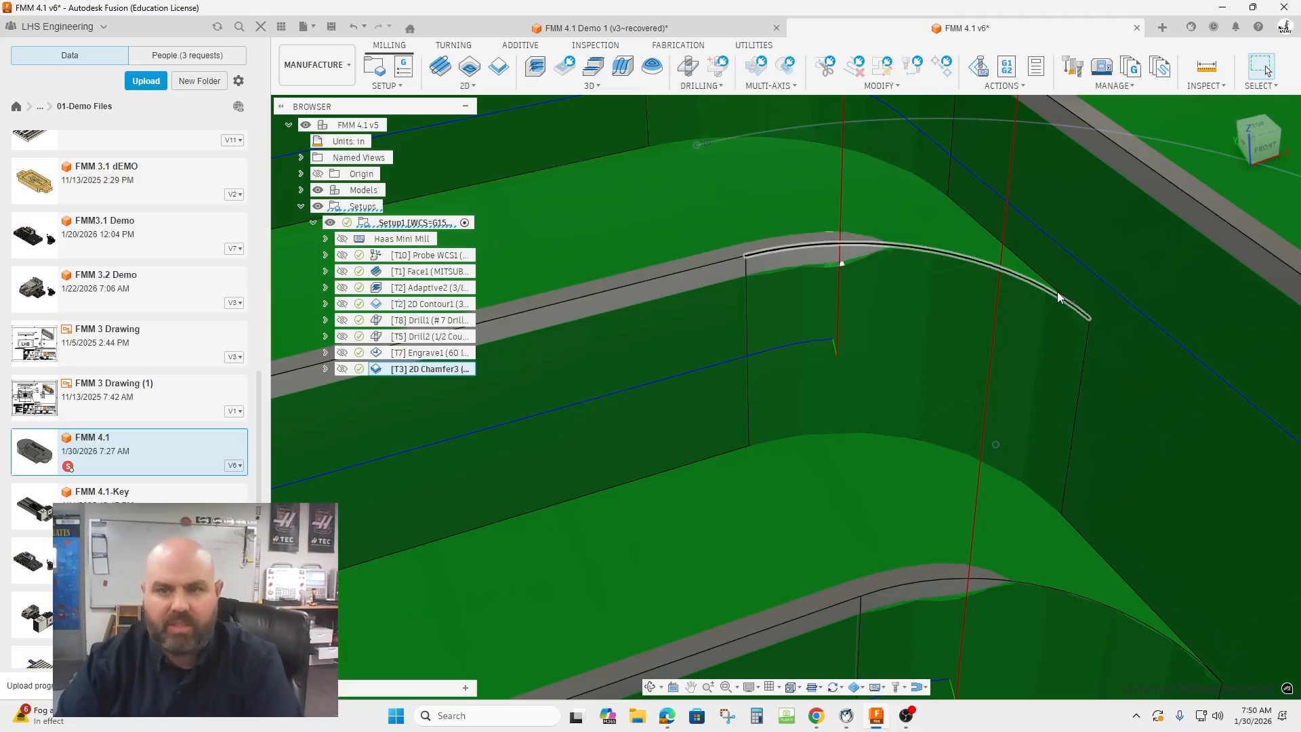
{"action": "right_click", "coordinate": [465, 383]}
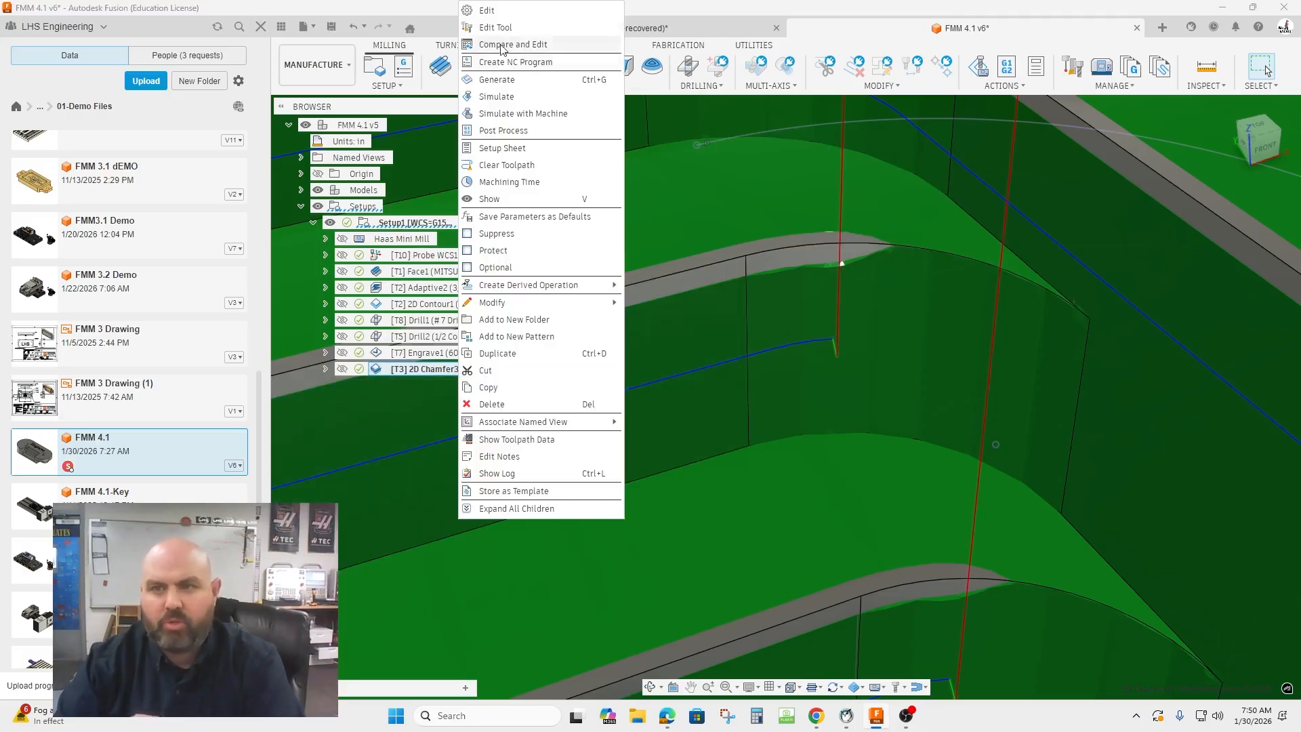
{"action": "left_click", "coordinate": [509, 14]}
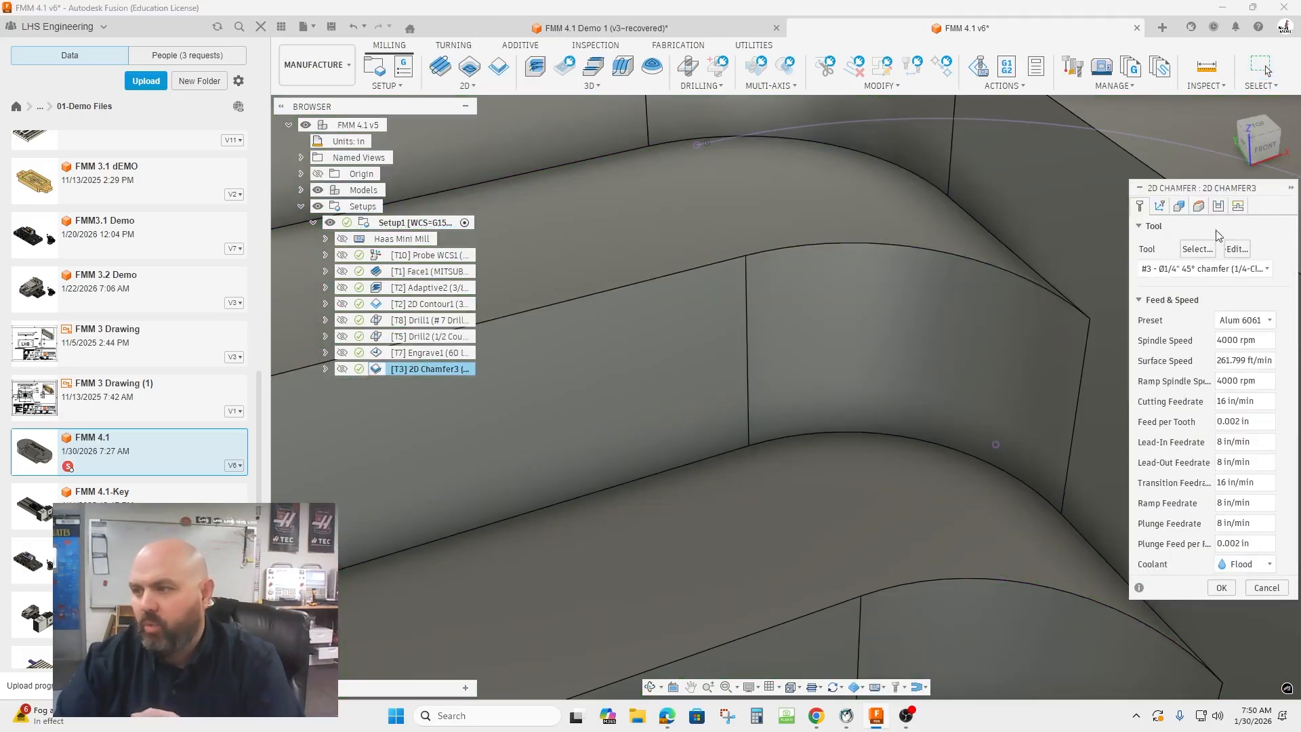
{"action": "left_click", "coordinate": [1218, 206]}
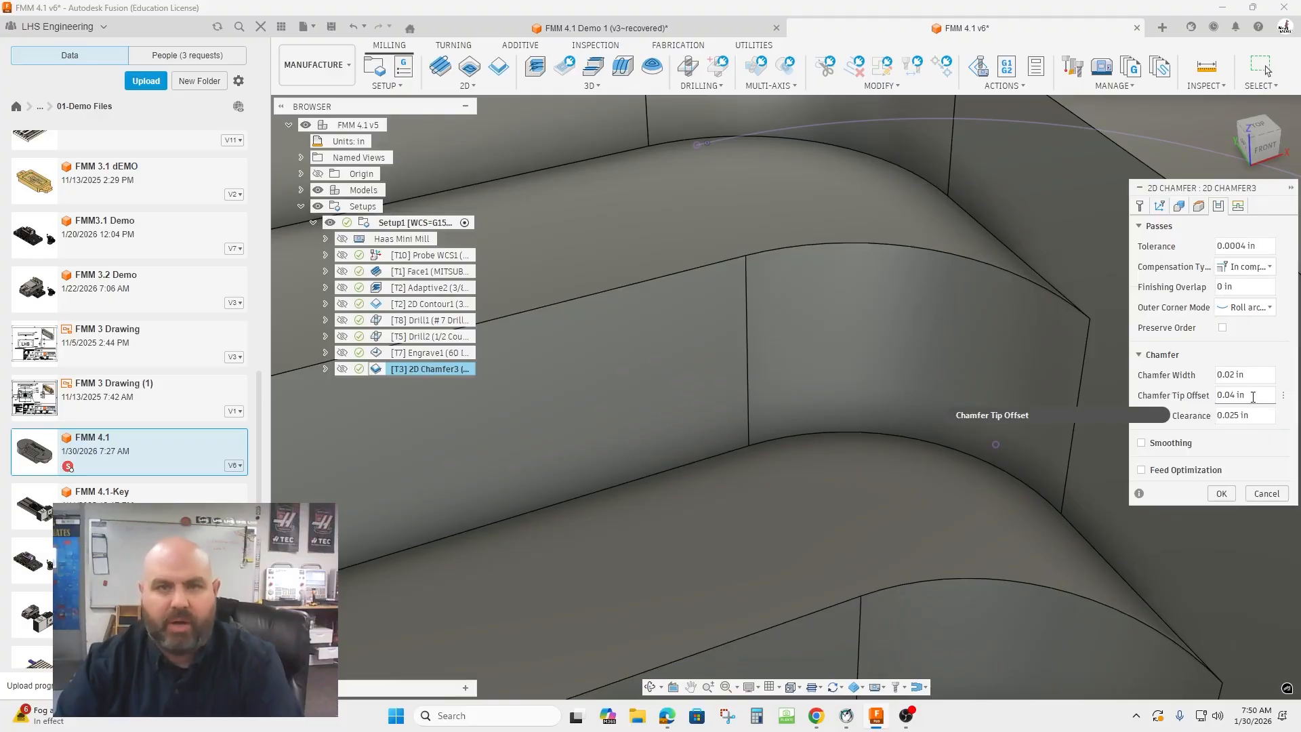
{"action": "mouse_move", "coordinate": [1252, 397]}
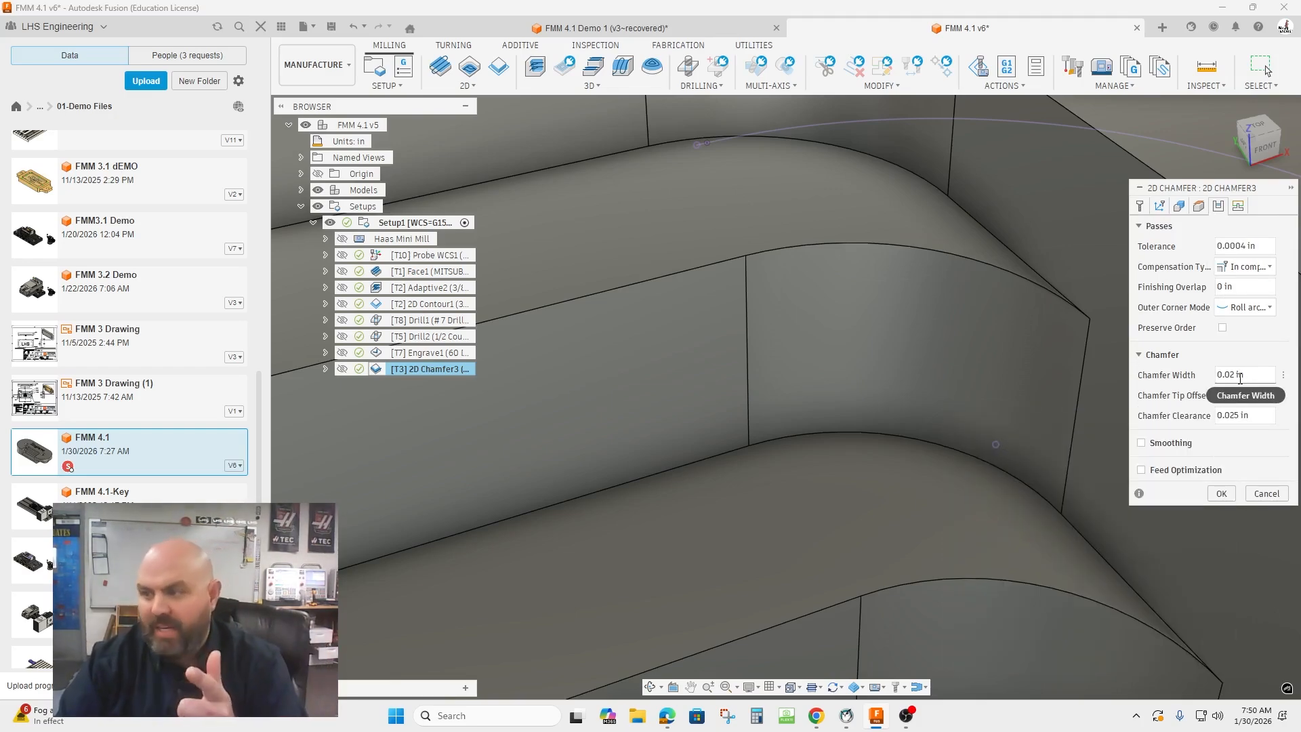
{"action": "mouse_move", "coordinate": [1237, 377]}
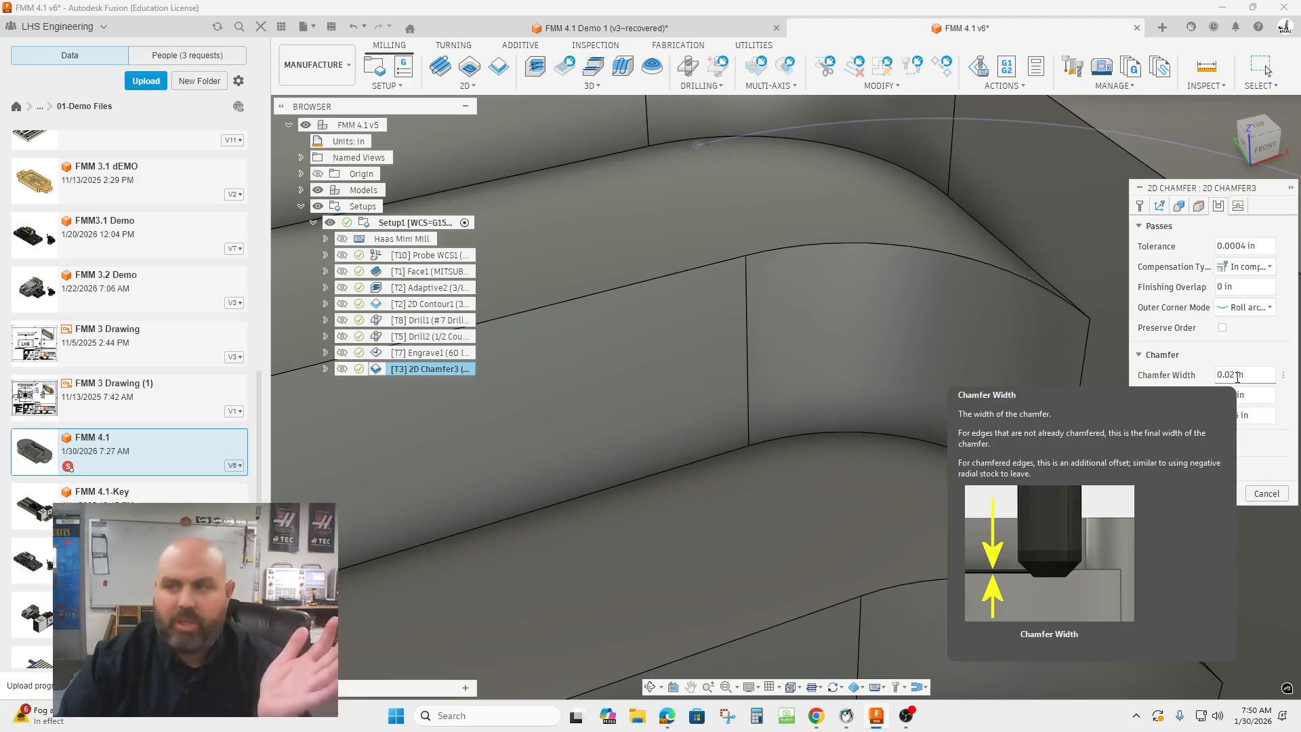
{"action": "left_click_drag", "start_coordinate": [1236, 394], "coordinate": [1222, 394]}
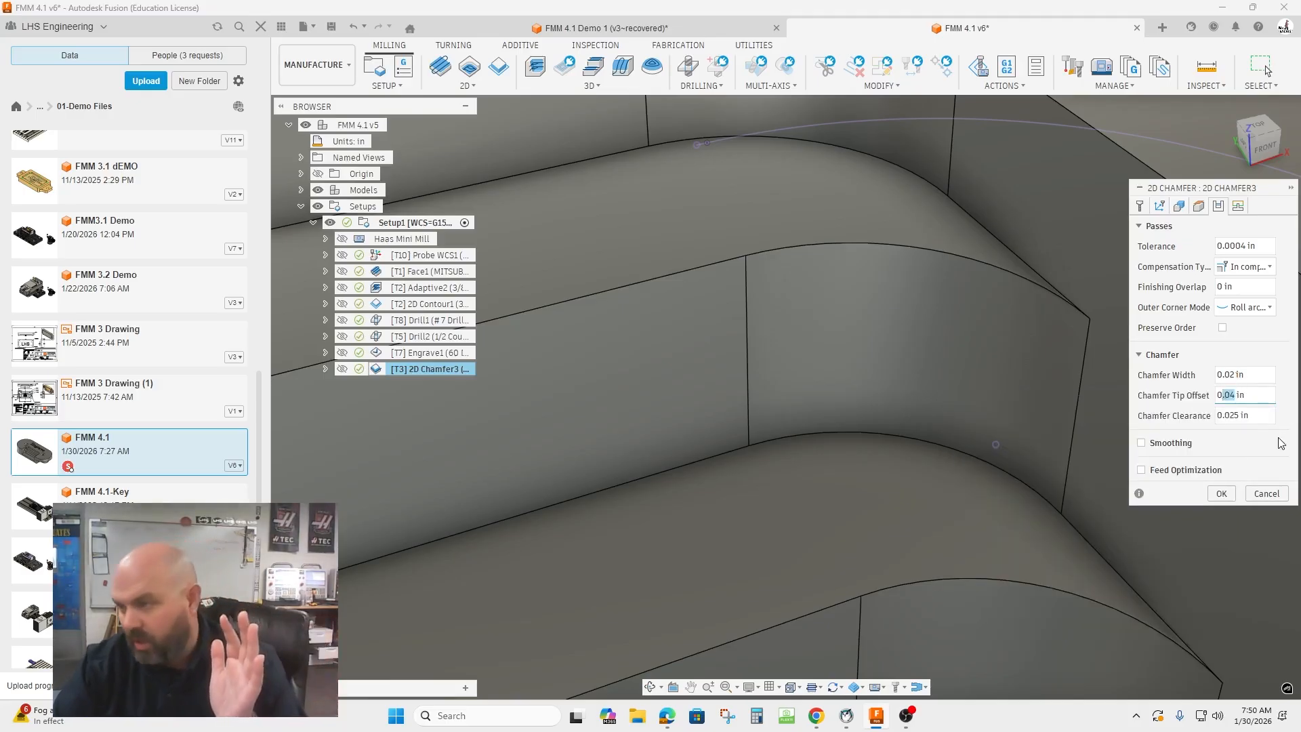
{"action": "type", "text": "1"}
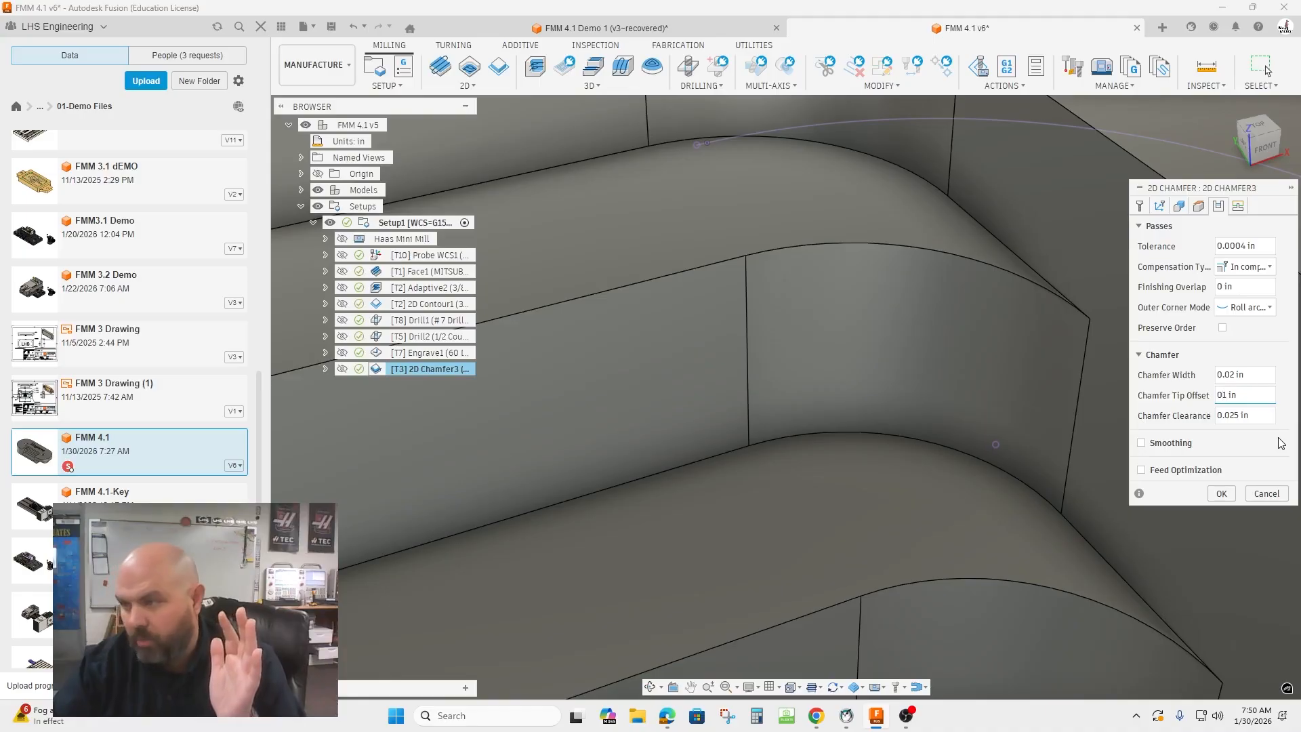
{"action": "type", "text": "."}
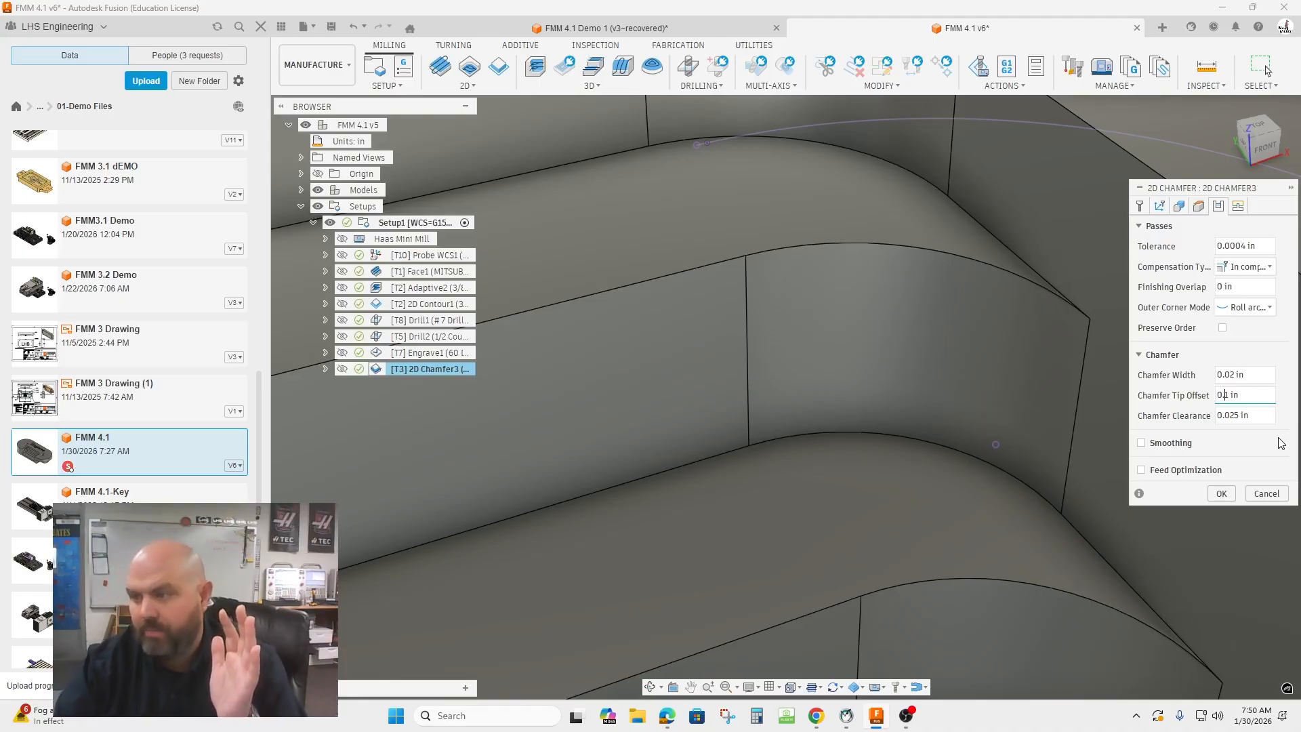
{"action": "left_click", "coordinate": [1221, 494]}
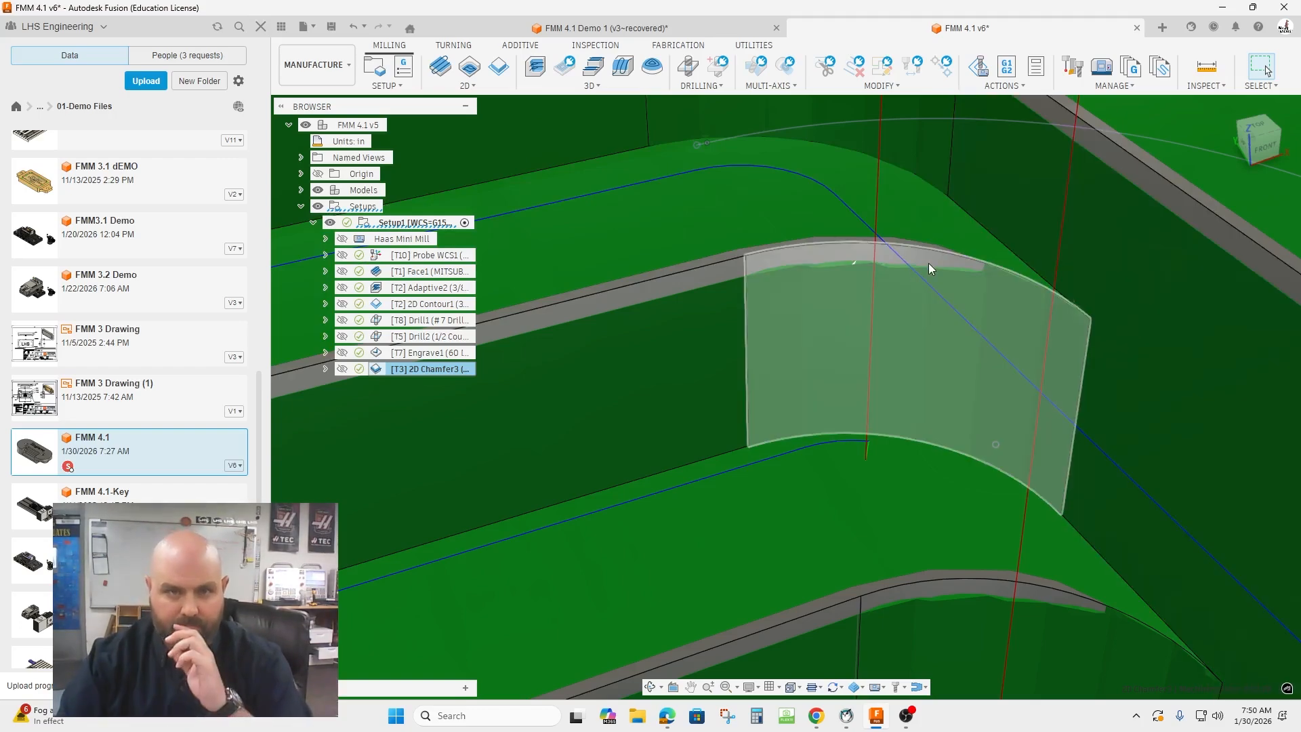
{"action": "scroll", "coordinate": [928, 269], "scroll_direction": "down", "scroll_amount": 6}
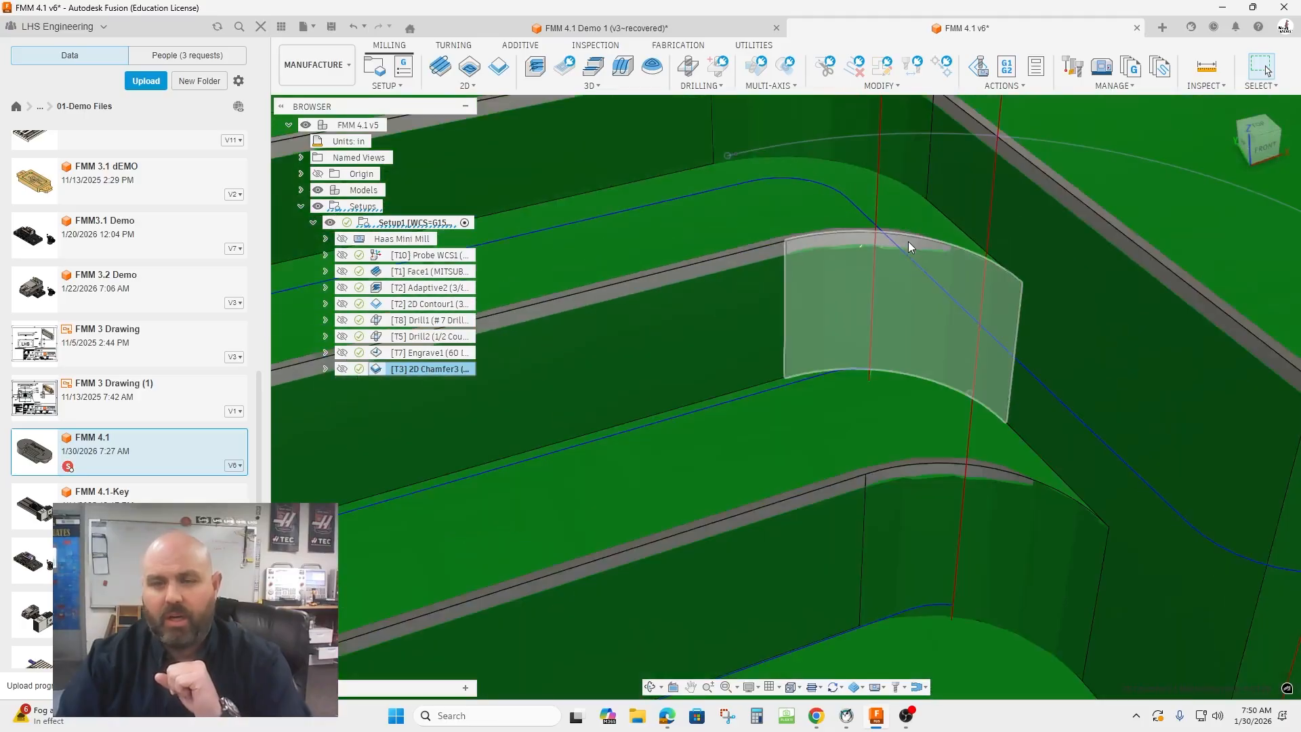
{"action": "scroll", "coordinate": [908, 241], "scroll_direction": "down", "scroll_amount": 3}
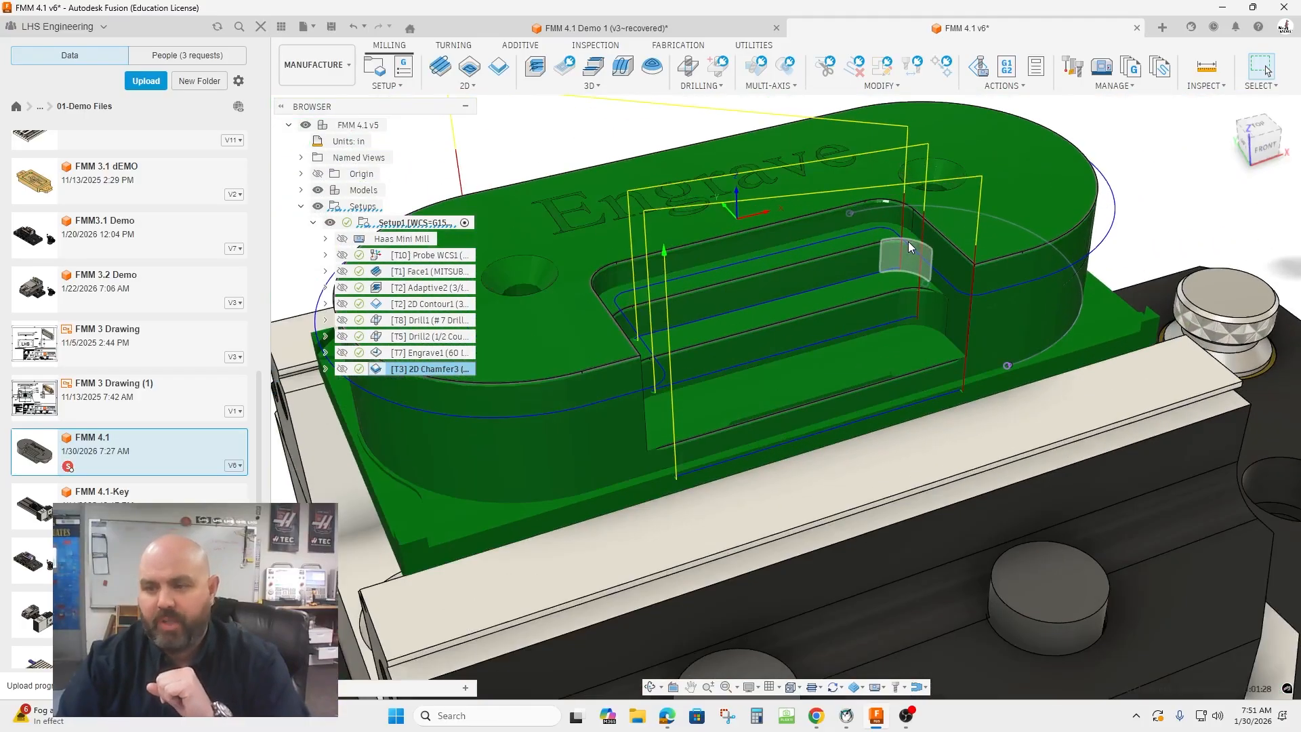